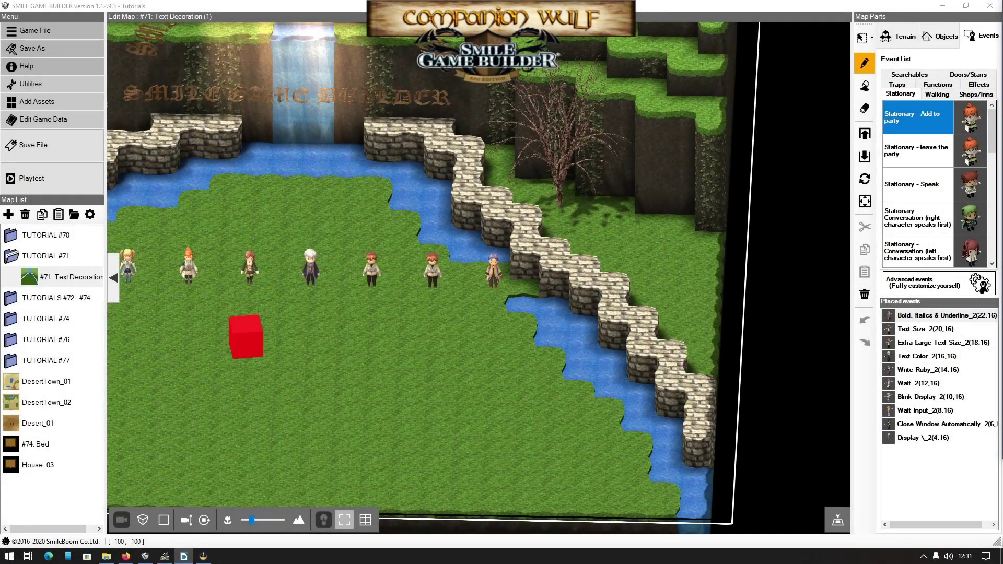
Inspect the Bold, Italics & Underline event's first message and close it unchanged
double_click(891, 321)
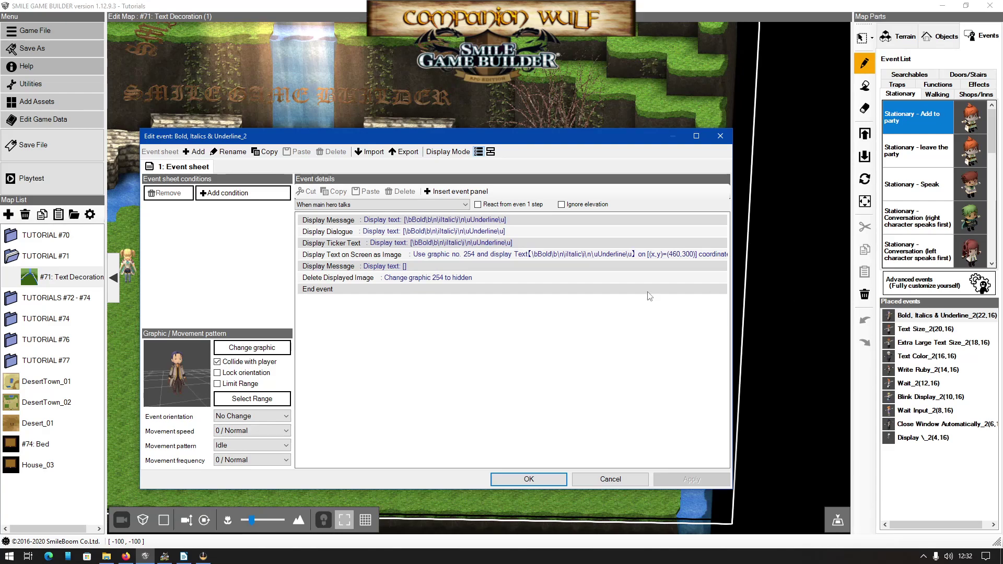
click(399, 224)
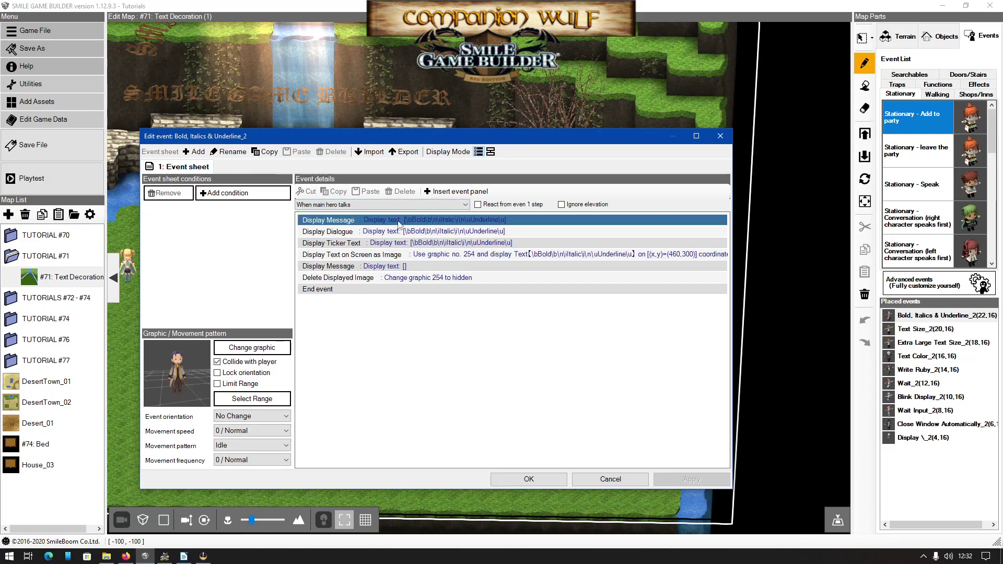
double_click(398, 224)
click(358, 289)
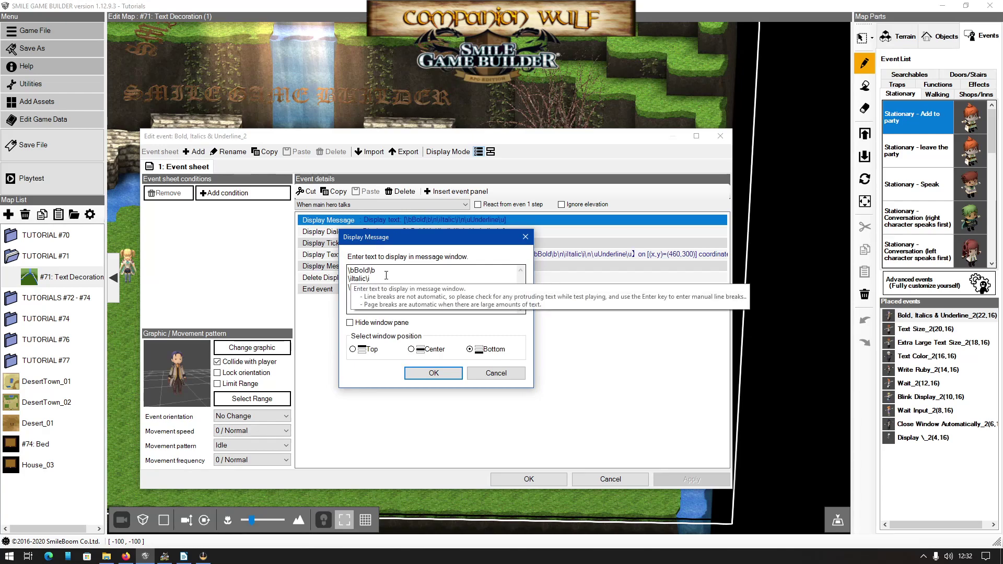
click(413, 281)
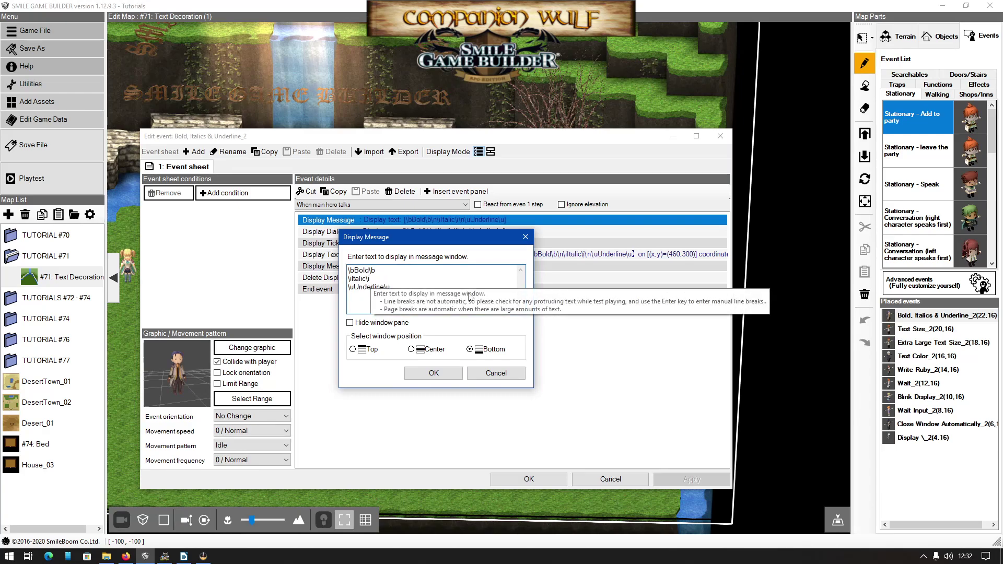
click(451, 285)
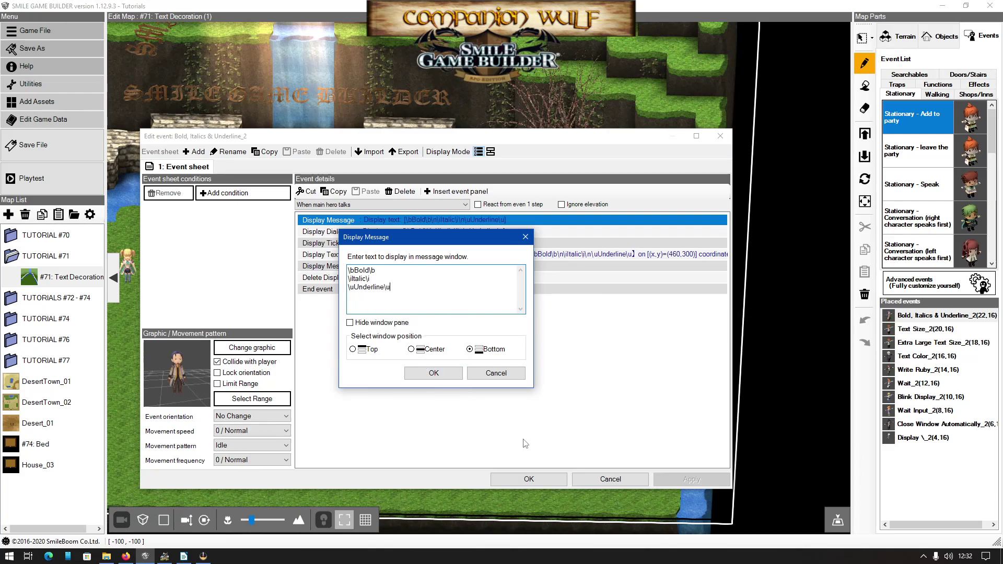
click(500, 375)
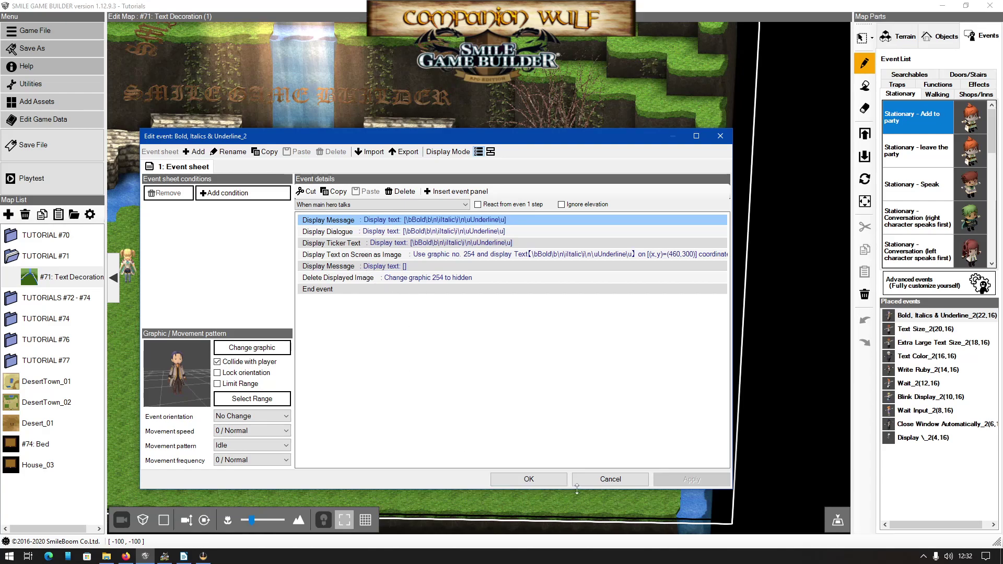
click(543, 483)
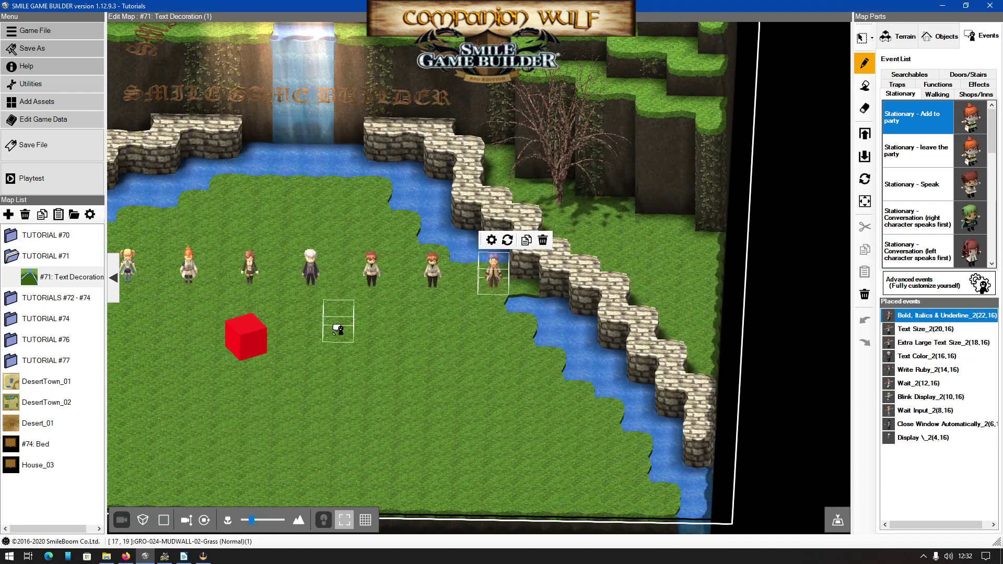
Playtest the Bold, Italics & Underline NPC through its message, portrait, ticker and image displays
click(60, 173)
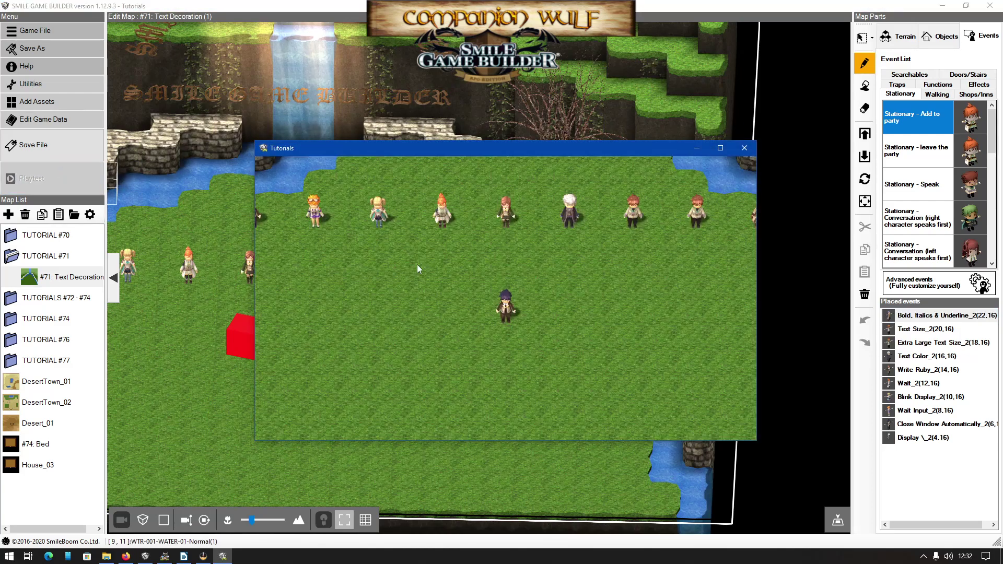
key(Up)
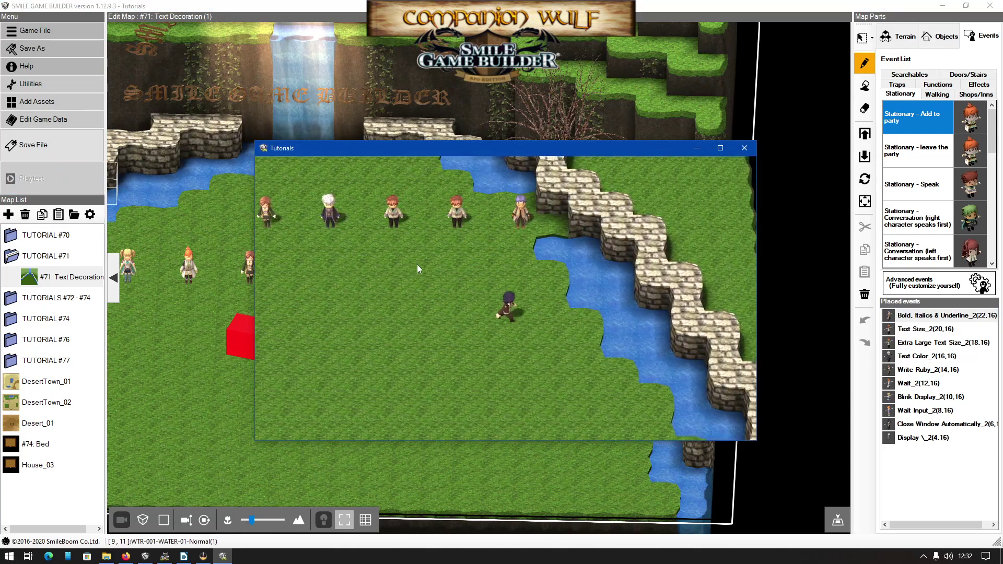
key(space)
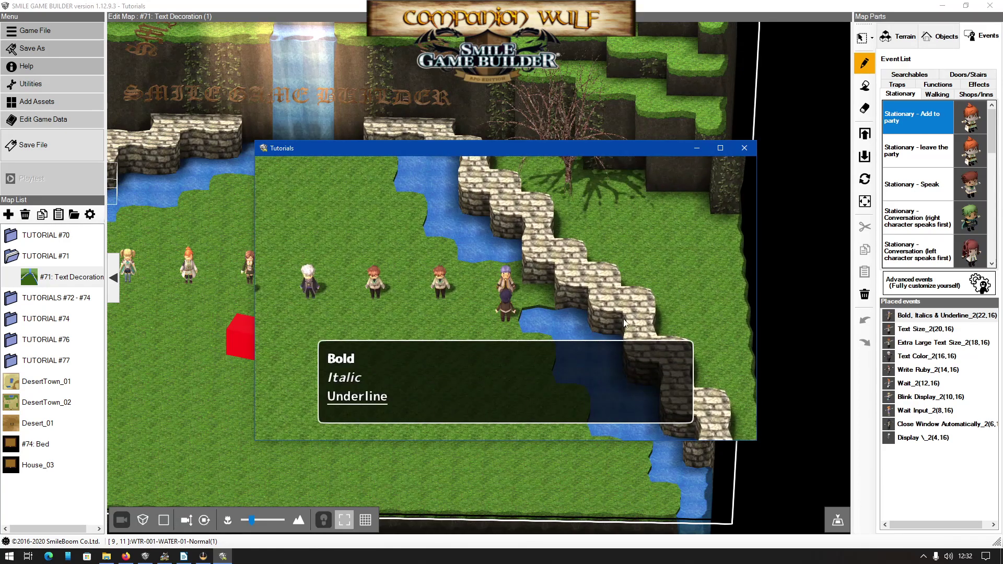
click(611, 327)
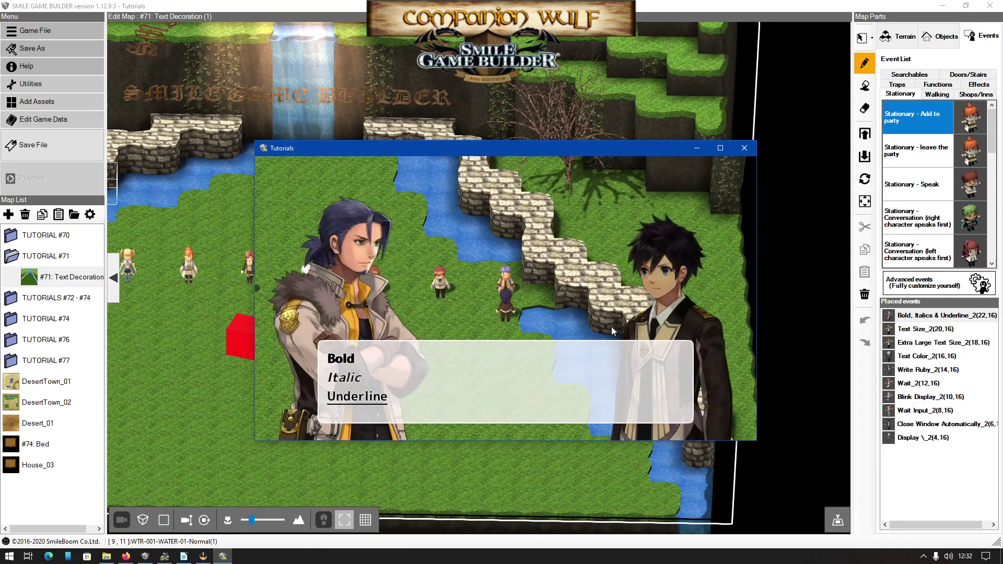
click(611, 327)
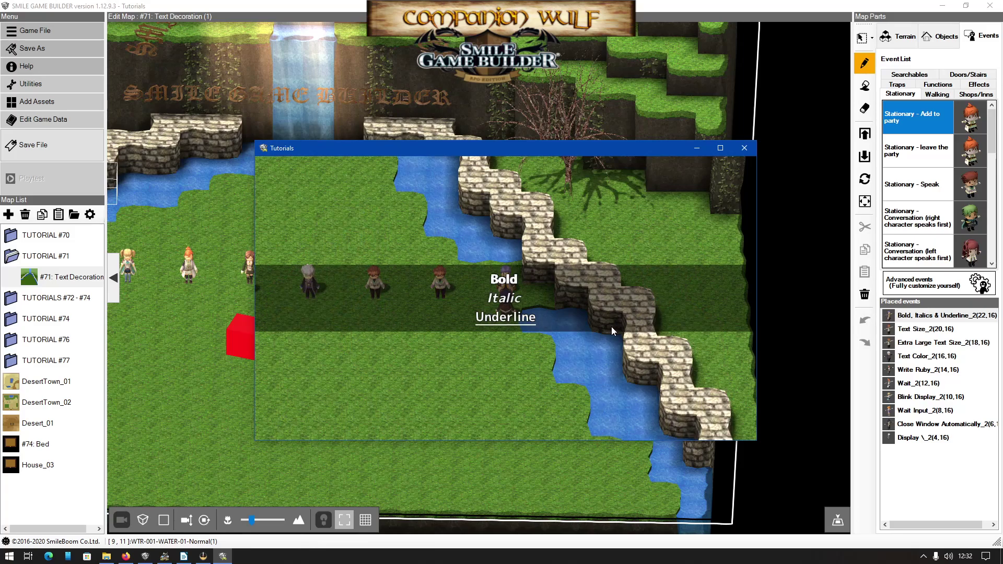
click(612, 327)
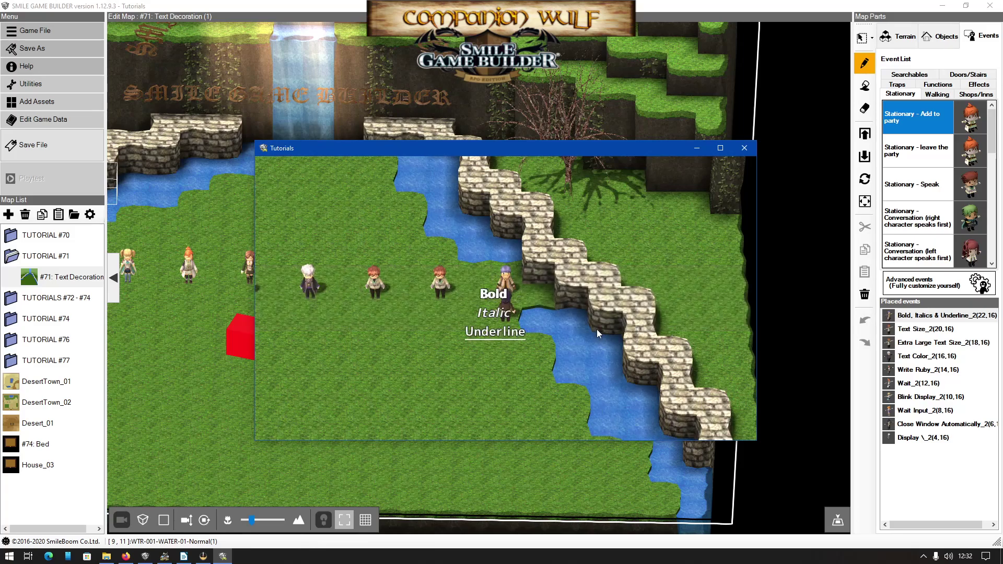
click(620, 316)
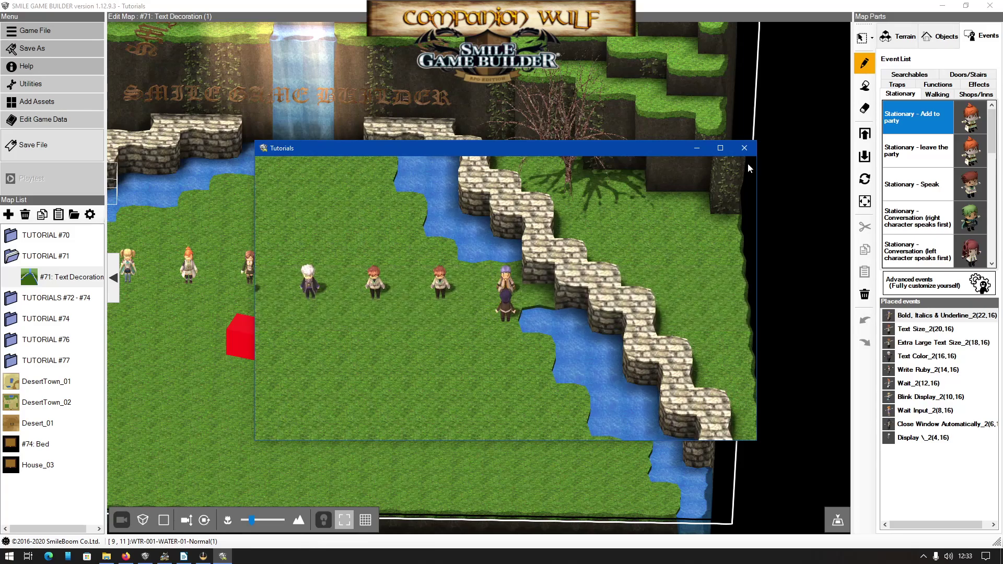
click(746, 149)
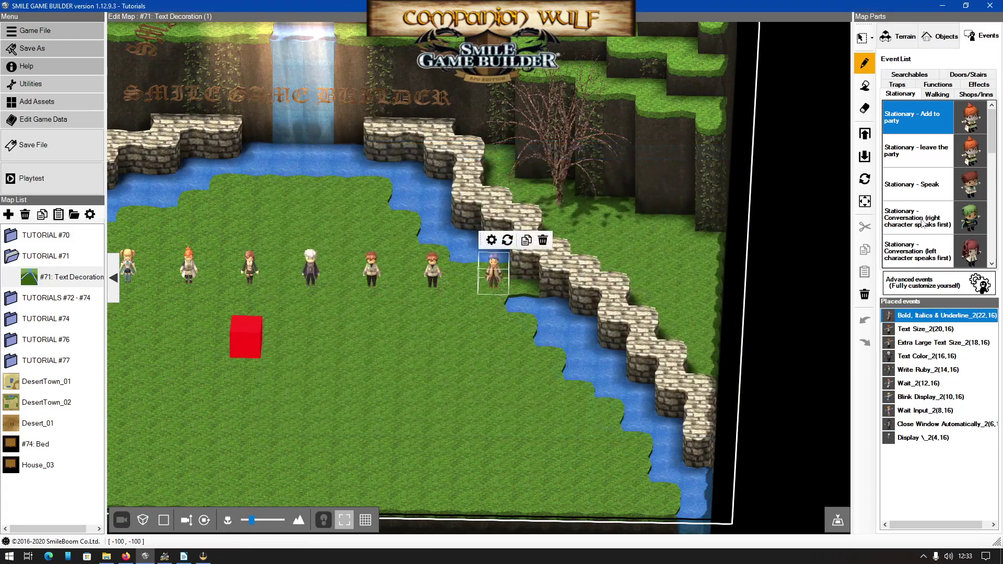
Open the Text Size event's first message and try editing the \z[200] size code
click(890, 329)
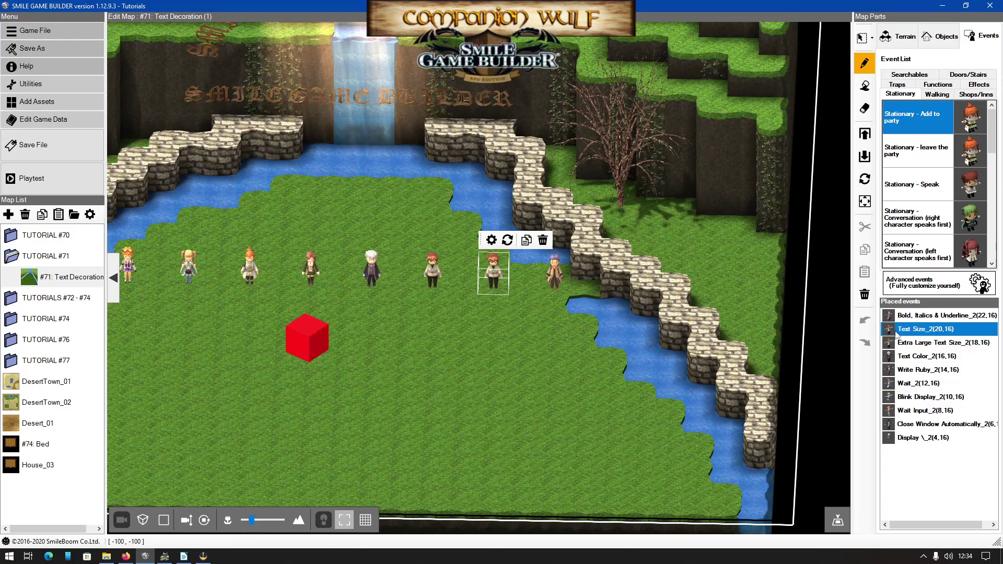
double_click(896, 331)
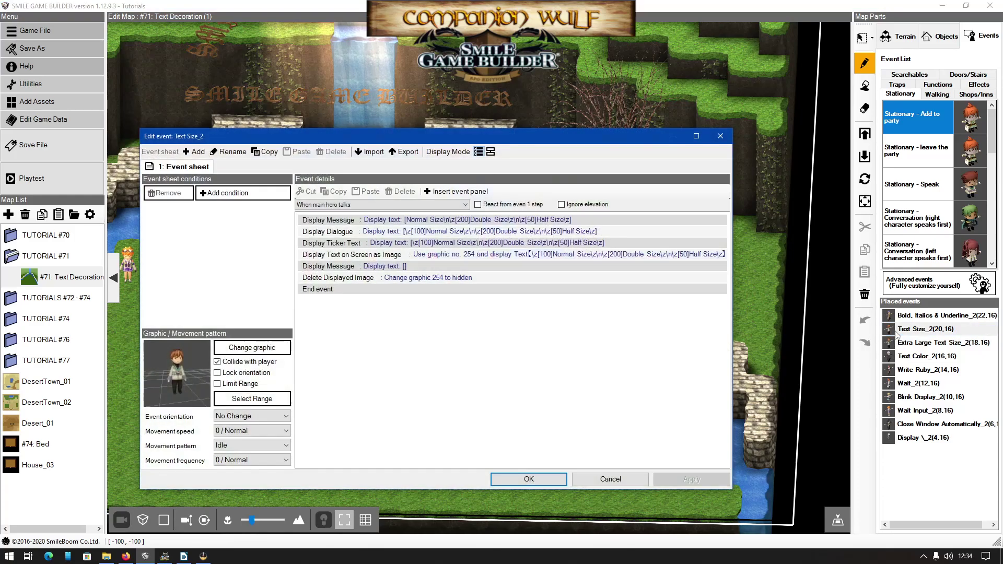
double_click(456, 222)
click(368, 278)
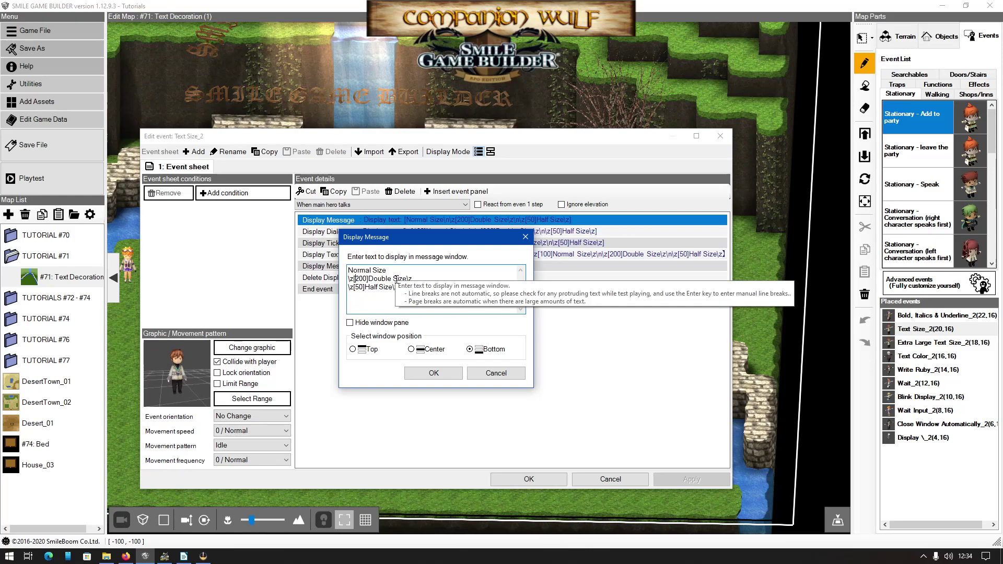
drag(368, 278, 348, 288)
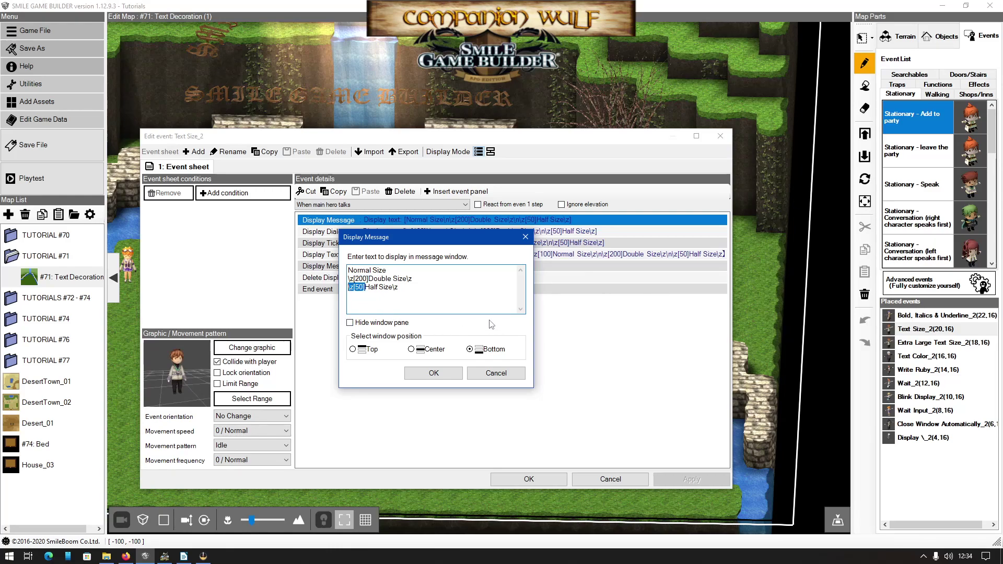
click(403, 274)
text(100)
text(])
key(BackSpace)
key(BackSpace)
key(BackSpace)
key(BackSpace)
key(BackSpace)
Add the line Let's have \z[150]BIGGER\z text. and save the event
click(374, 306)
text(Let's have \z[150]BIGGER\z text.)
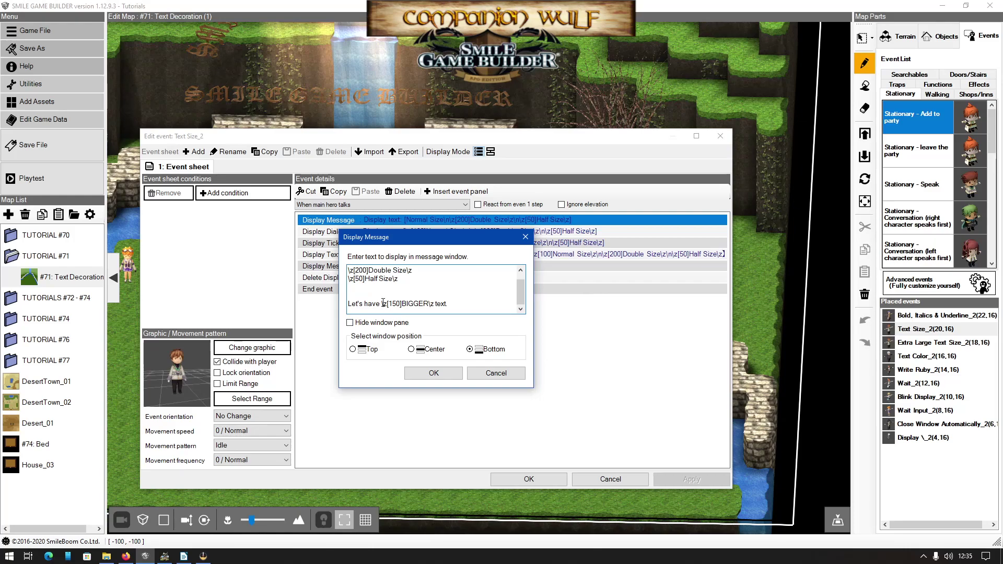
double_click(438, 303)
click(427, 306)
click(453, 275)
click(434, 373)
click(541, 479)
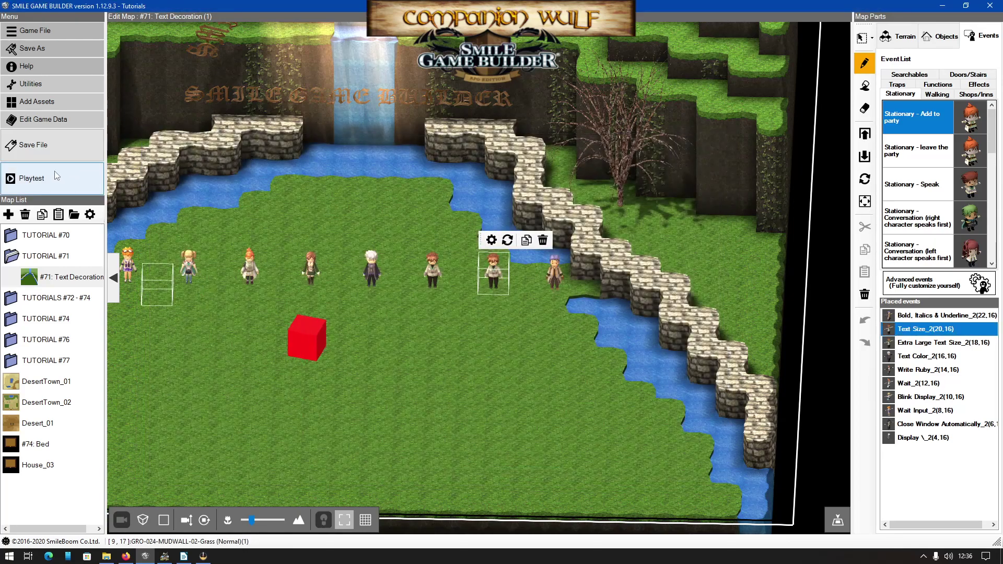
Playtest the Text Size NPC through its Normal, Double, Half and BIGGER displays, then close the game
click(55, 179)
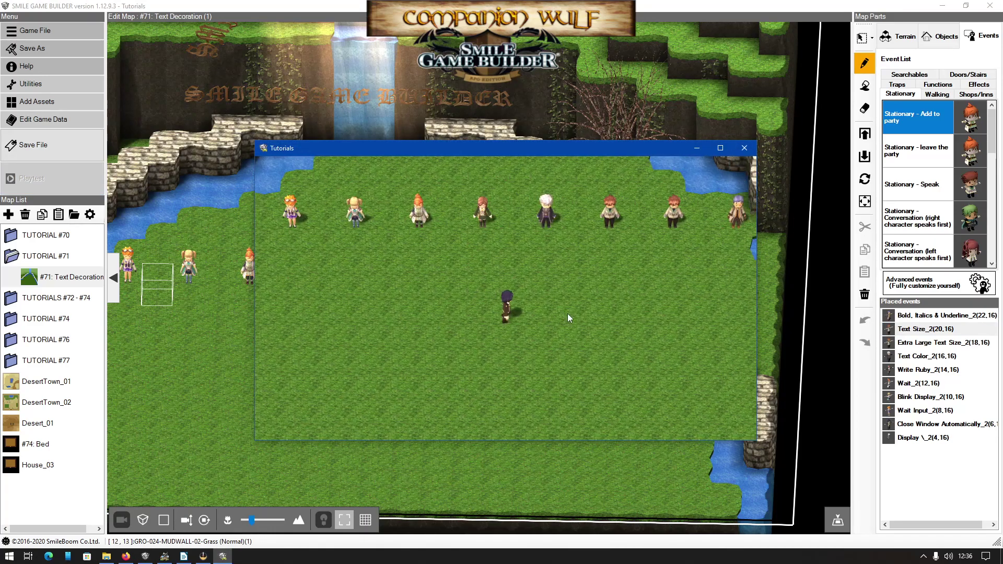
key(Right)
key(Up)
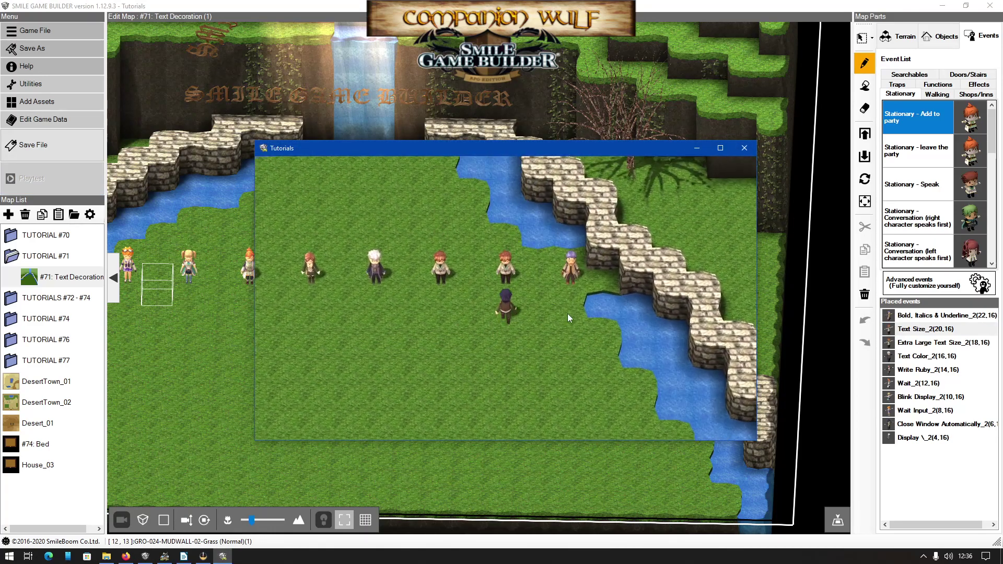
key(Return)
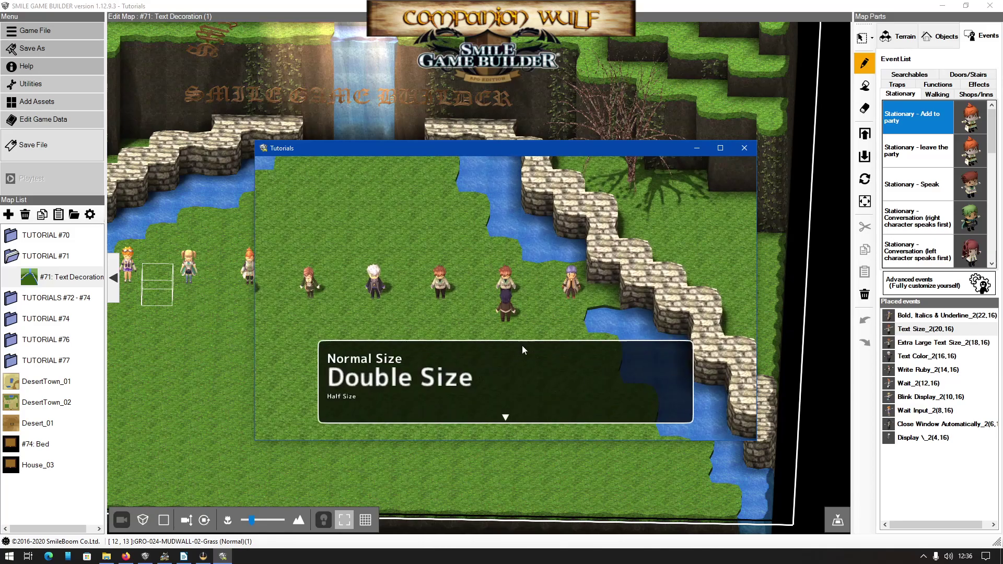
click(417, 398)
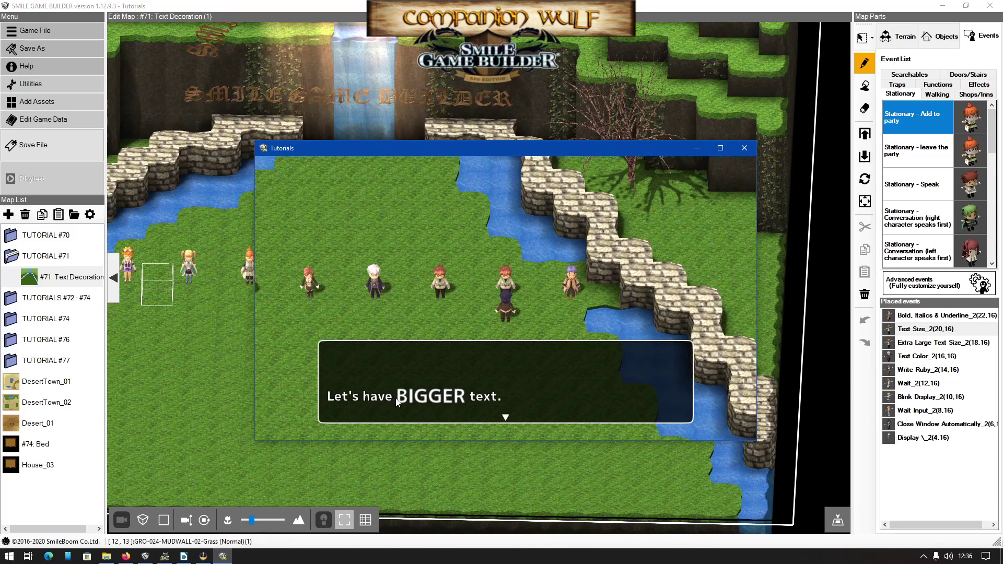
click(490, 400)
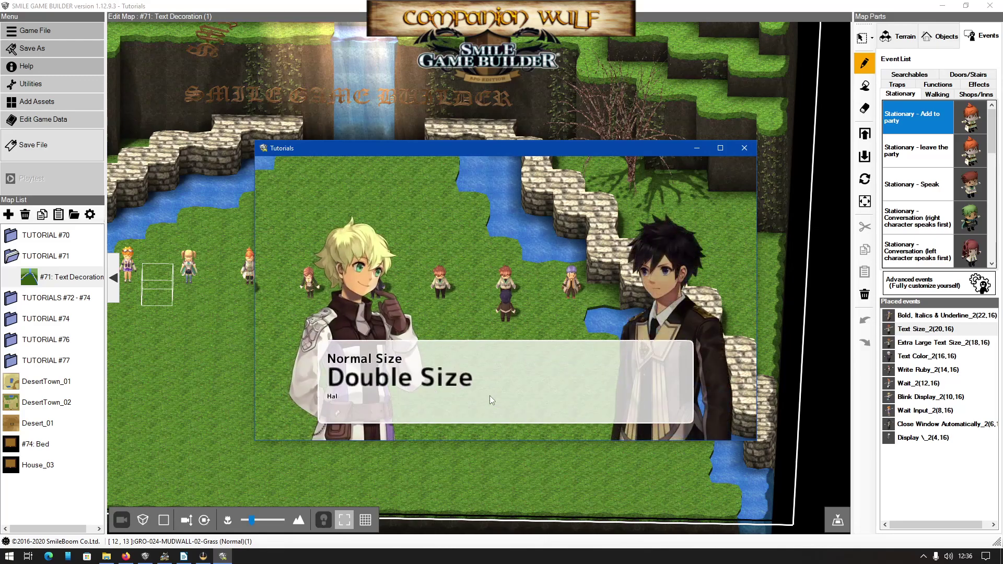
click(689, 399)
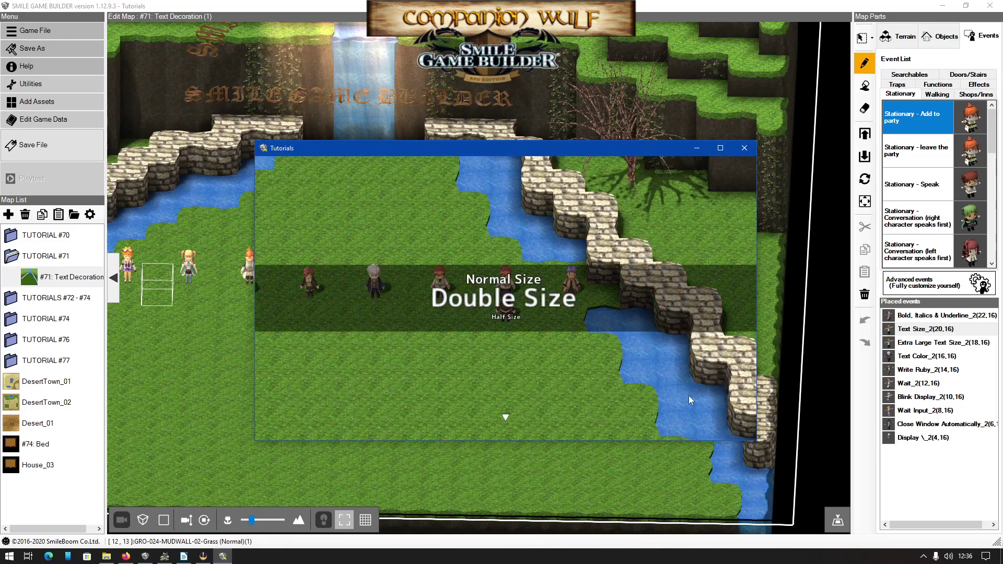
click(688, 396)
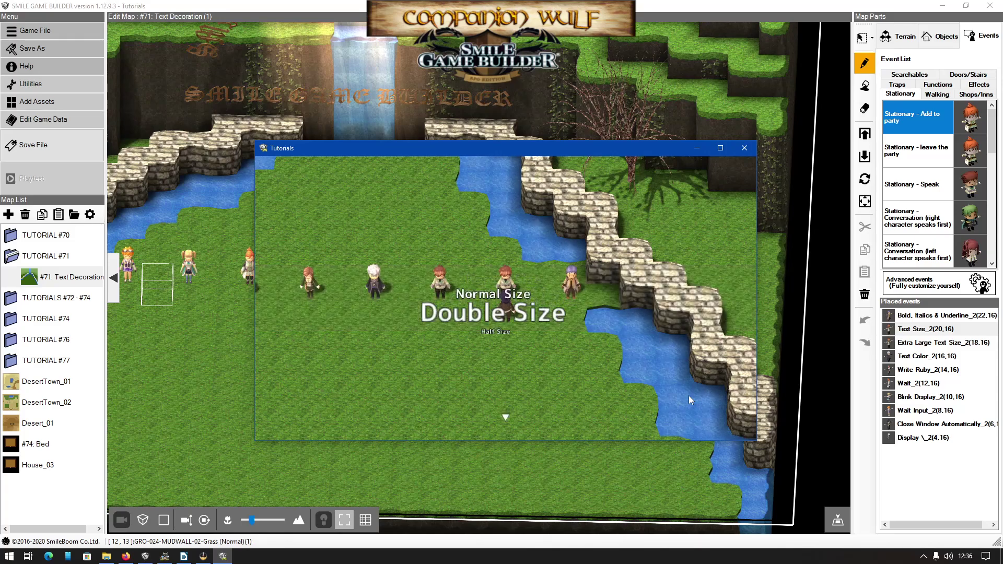
click(684, 394)
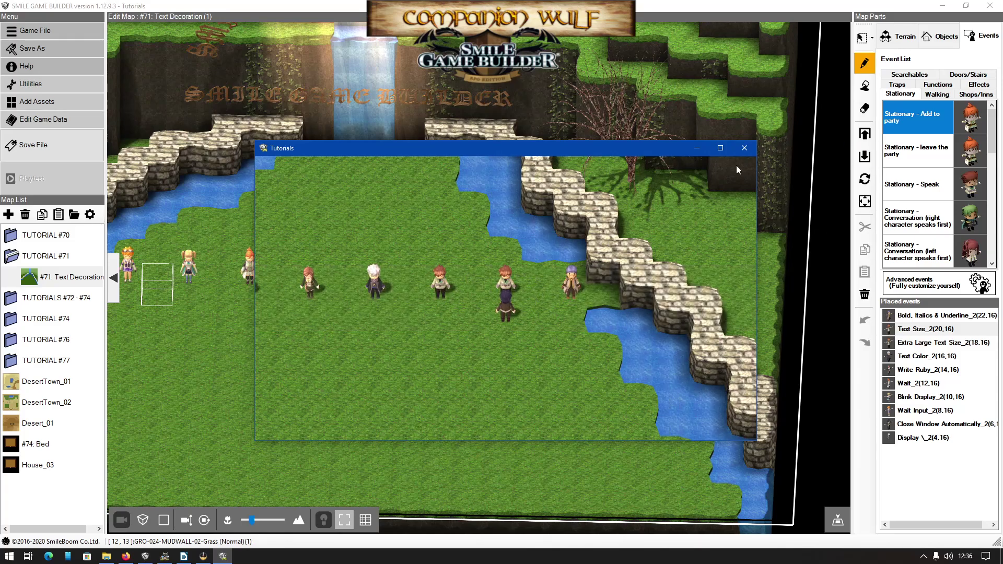
click(745, 148)
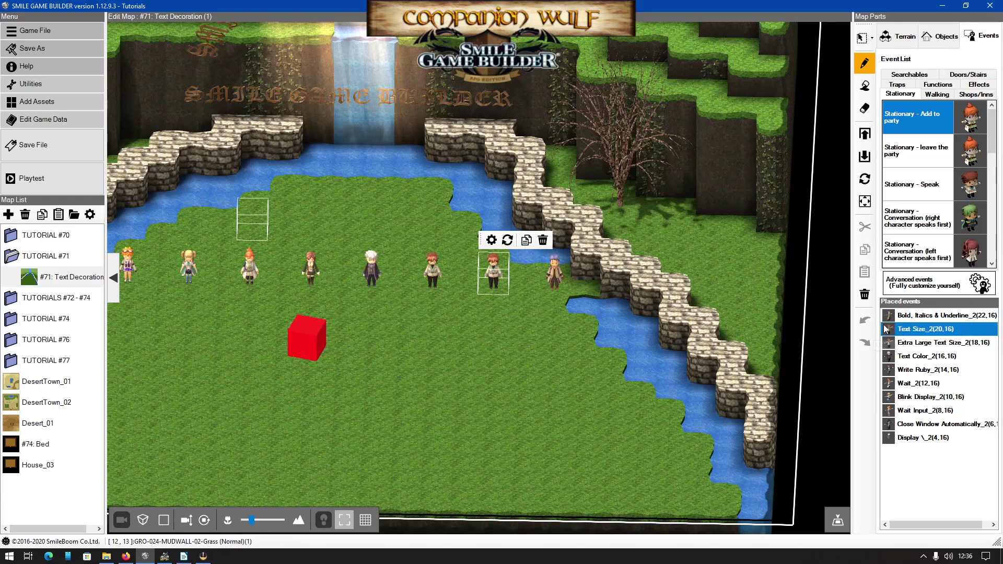
double_click(891, 344)
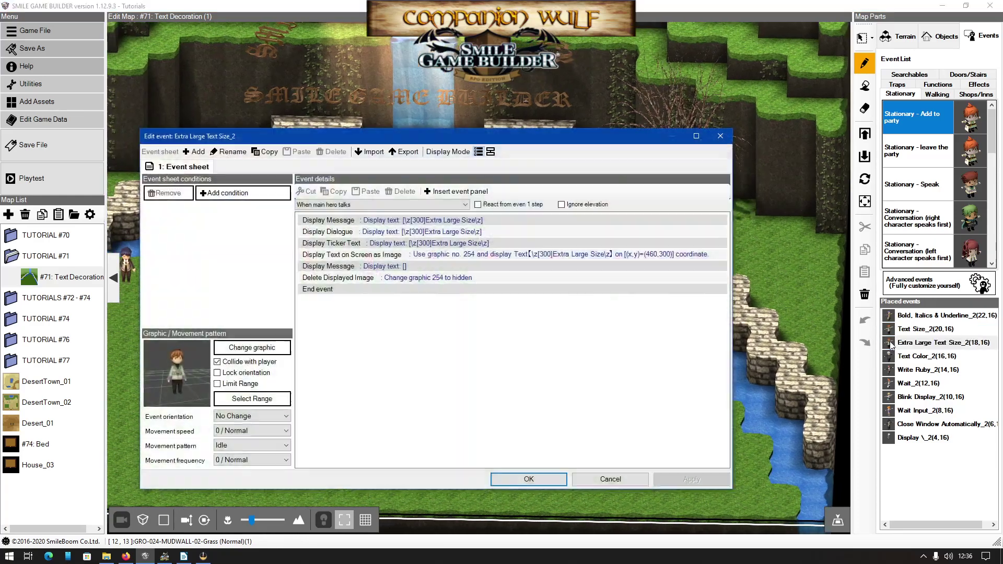
double_click(447, 222)
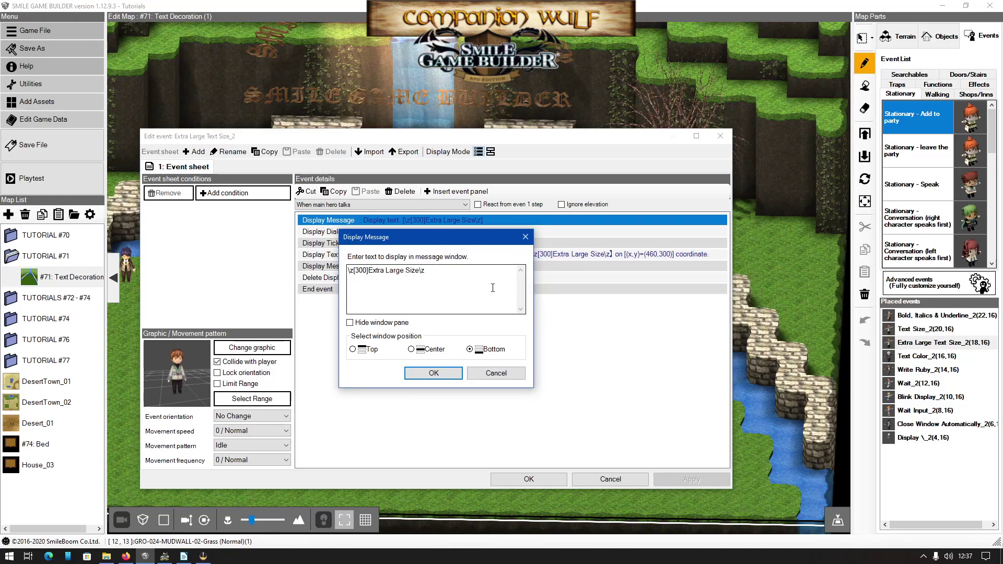
click(433, 373)
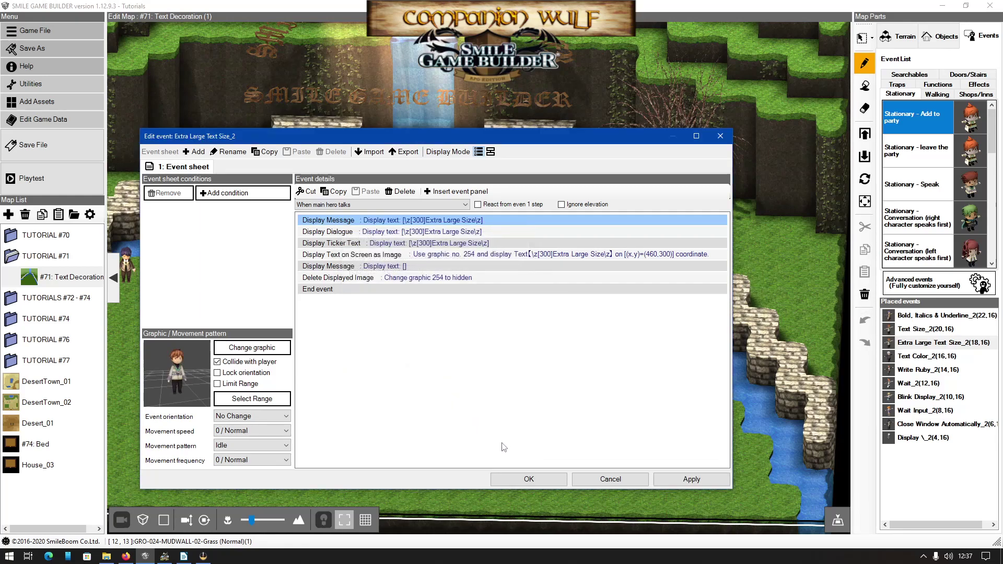
click(528, 479)
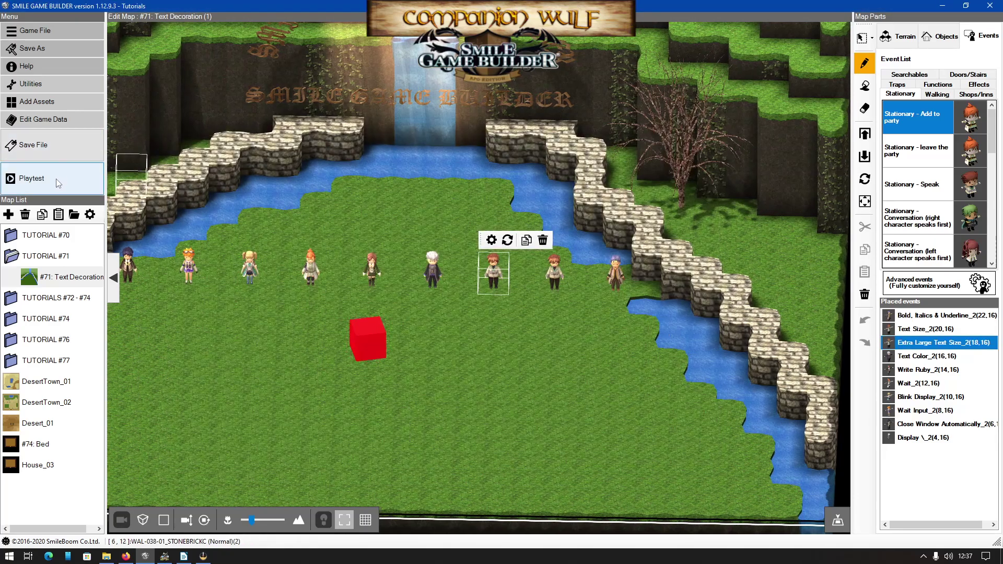
click(51, 180)
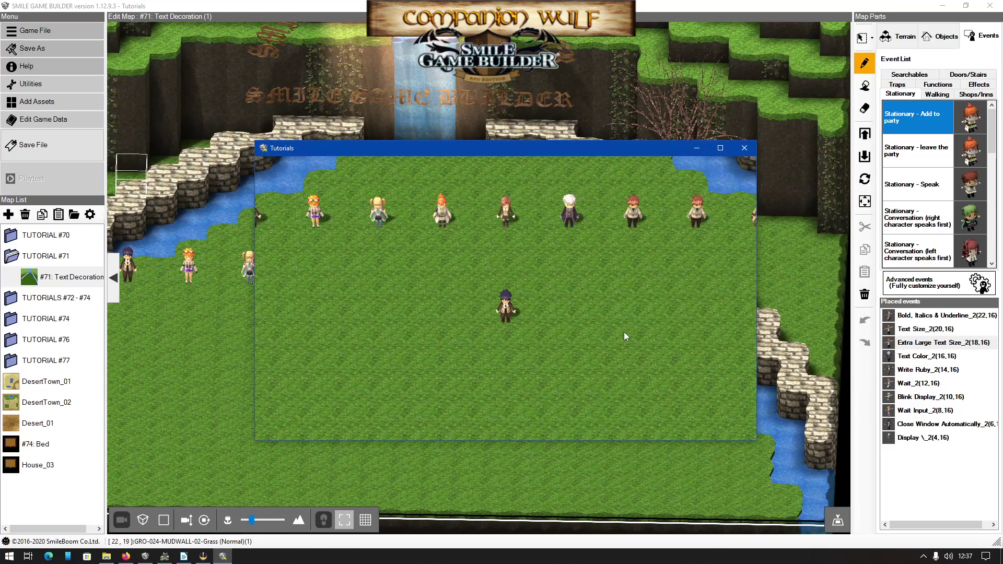
Talk to the Extra Large Size NPC in the playtest, then close the game window
key(Up)
key(Right)
key(Up)
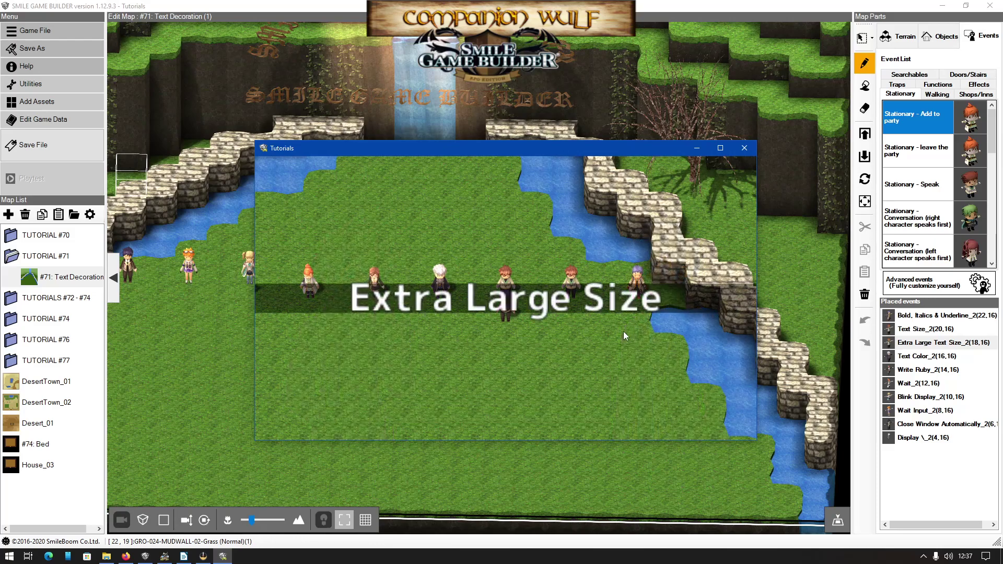
key(Return)
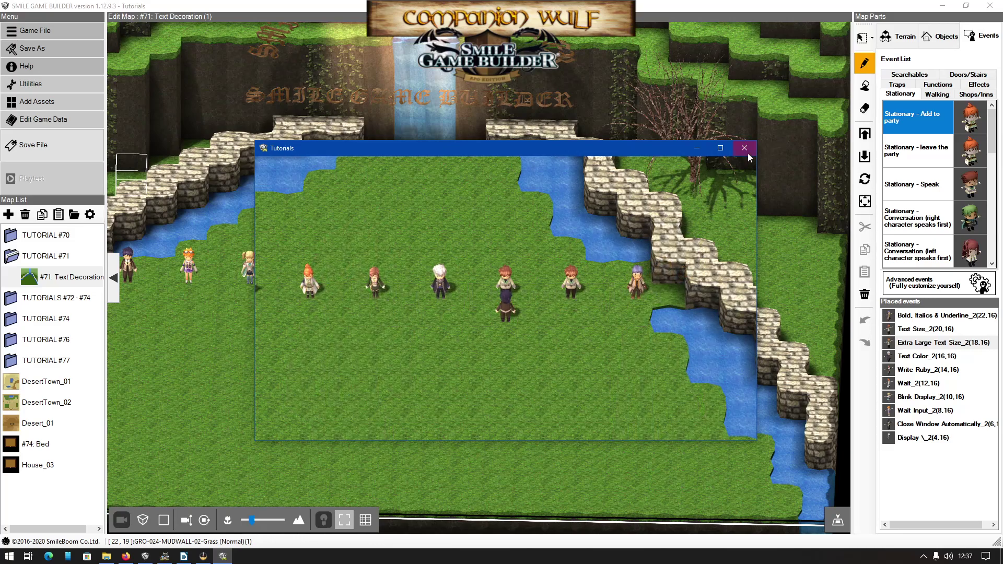
click(744, 149)
Reopen the Extra Large Text Size_2 event's first message text
double_click(888, 344)
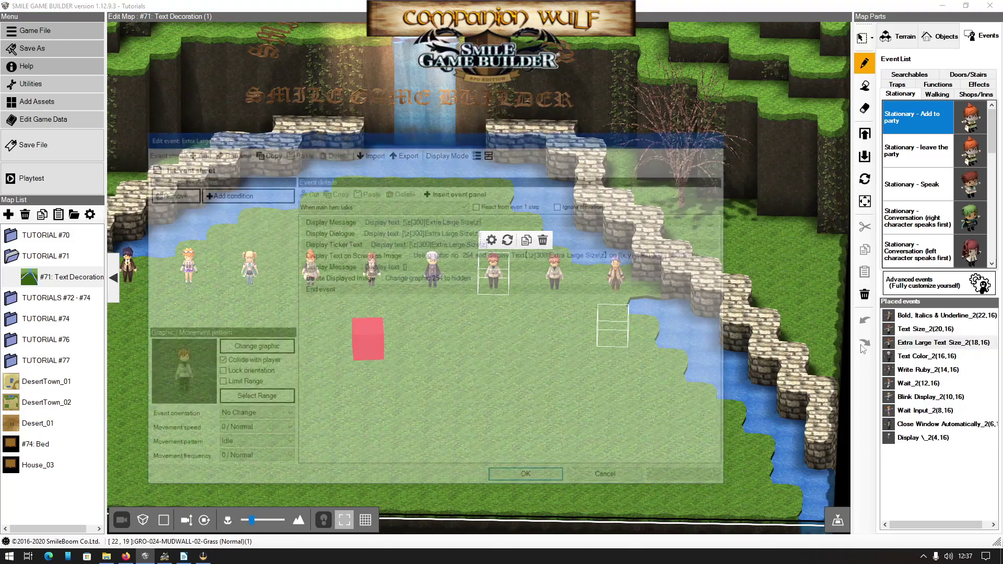
click(406, 221)
double_click(406, 222)
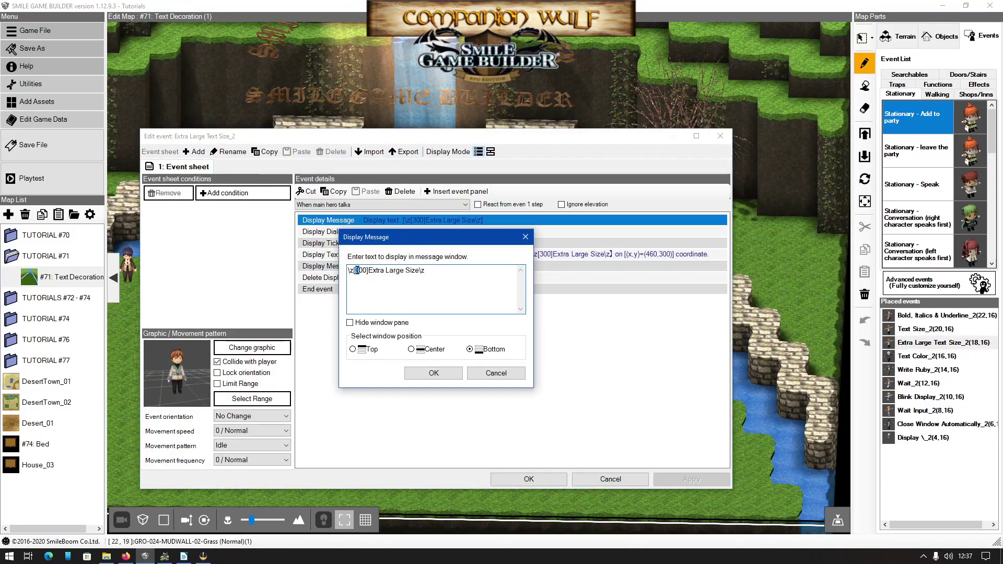
Confirm the message at \z[500] and change the dialogue's size code from 300 to 500
click(434, 373)
click(423, 232)
double_click(423, 233)
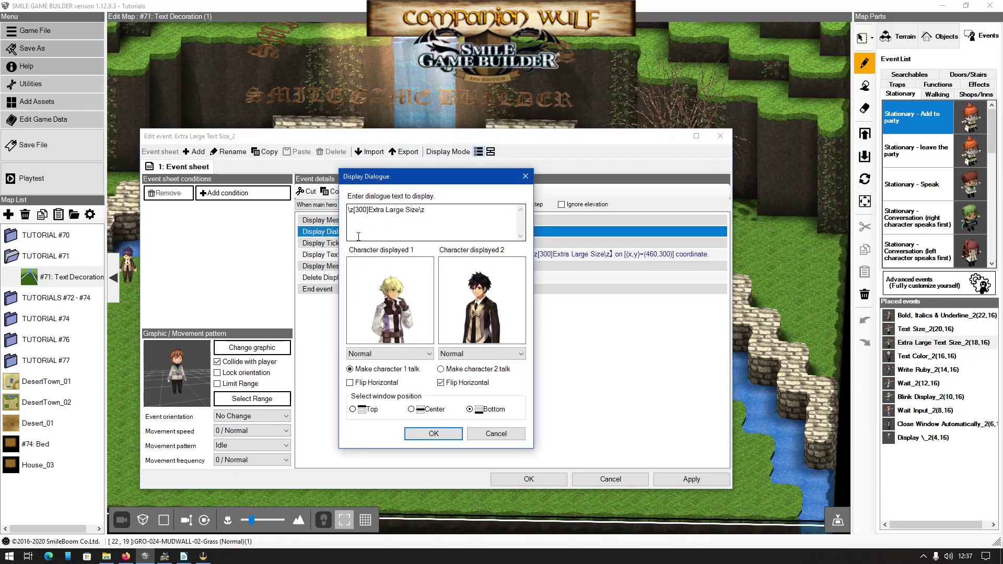
drag(360, 209, 354, 209)
text(5)
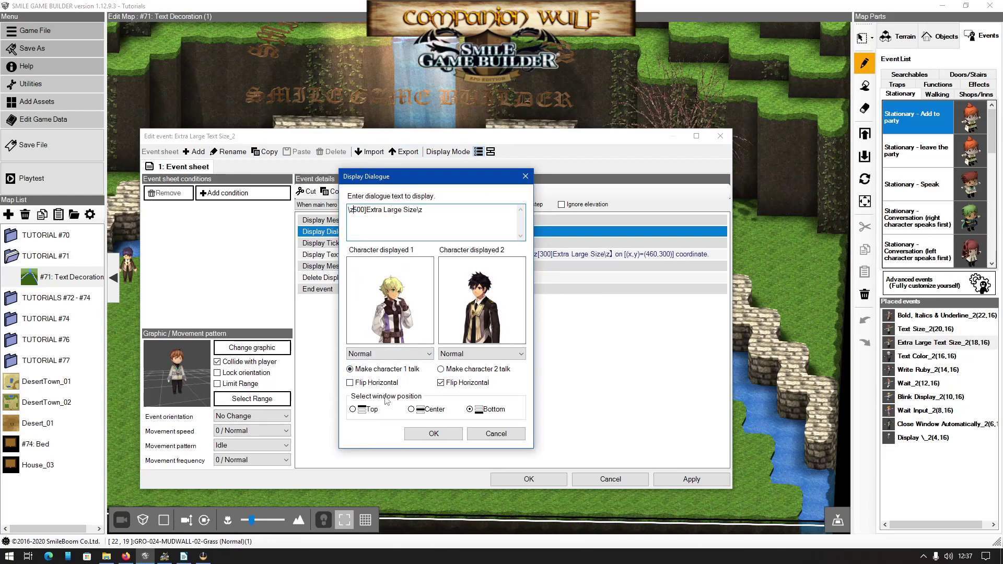
text([)
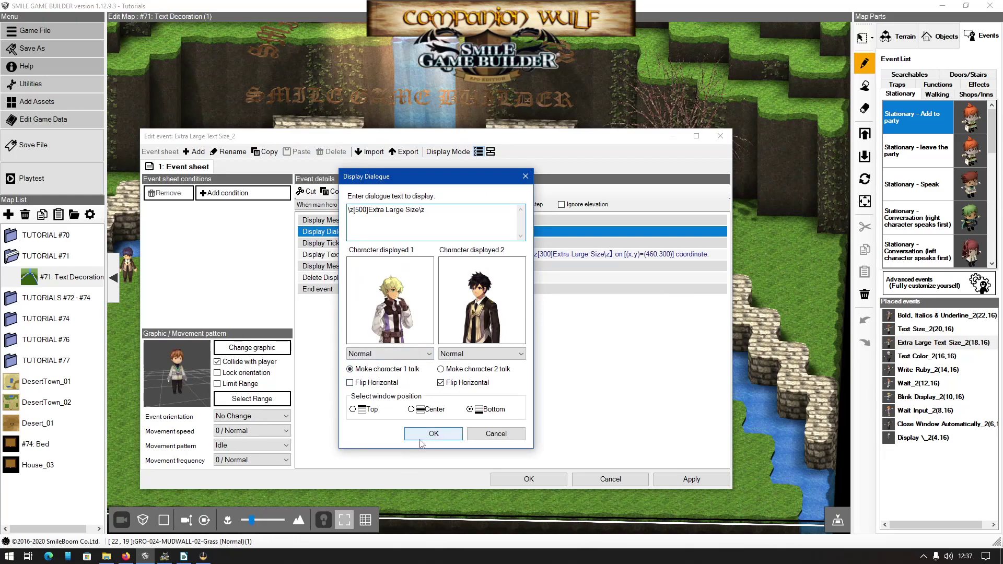
click(433, 434)
Set the ticker and text-as-image size codes to 500 and save the event
click(427, 244)
double_click(427, 247)
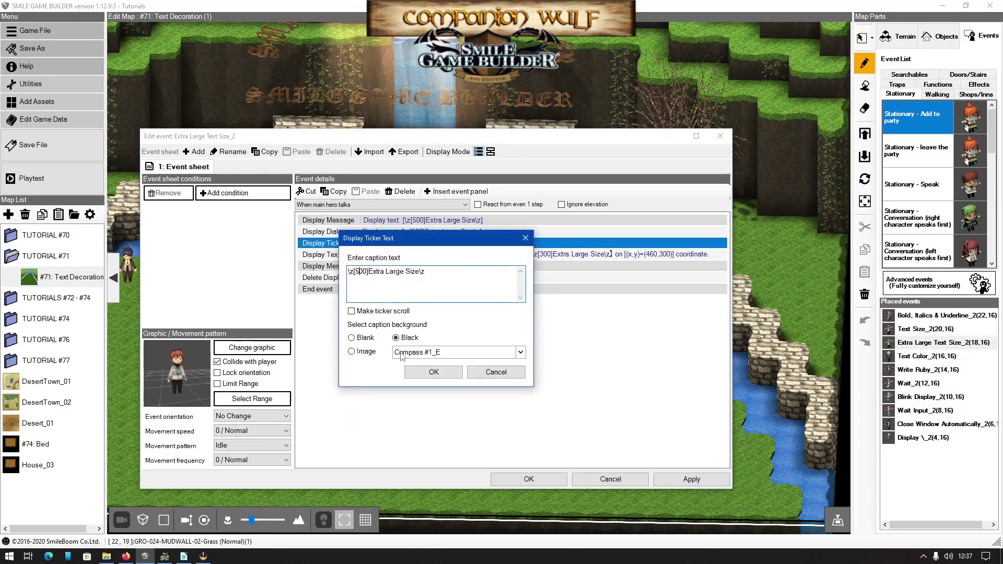
click(434, 372)
click(423, 258)
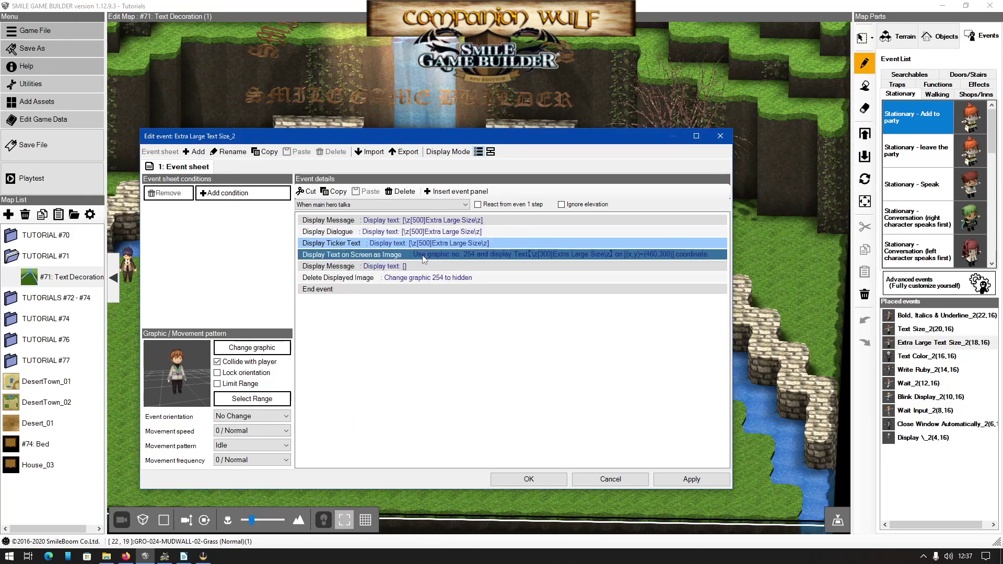
double_click(423, 258)
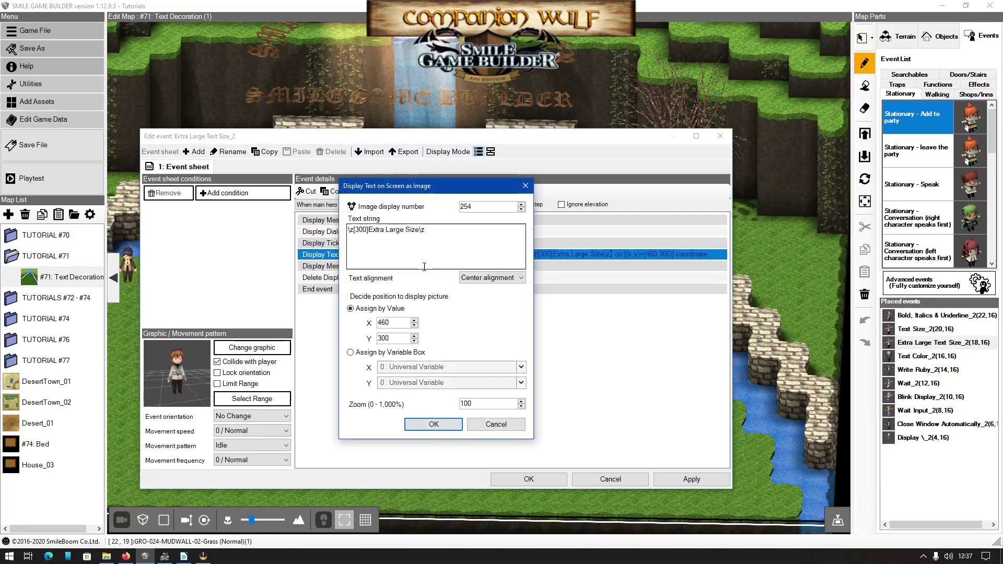
click(359, 230)
text(5)
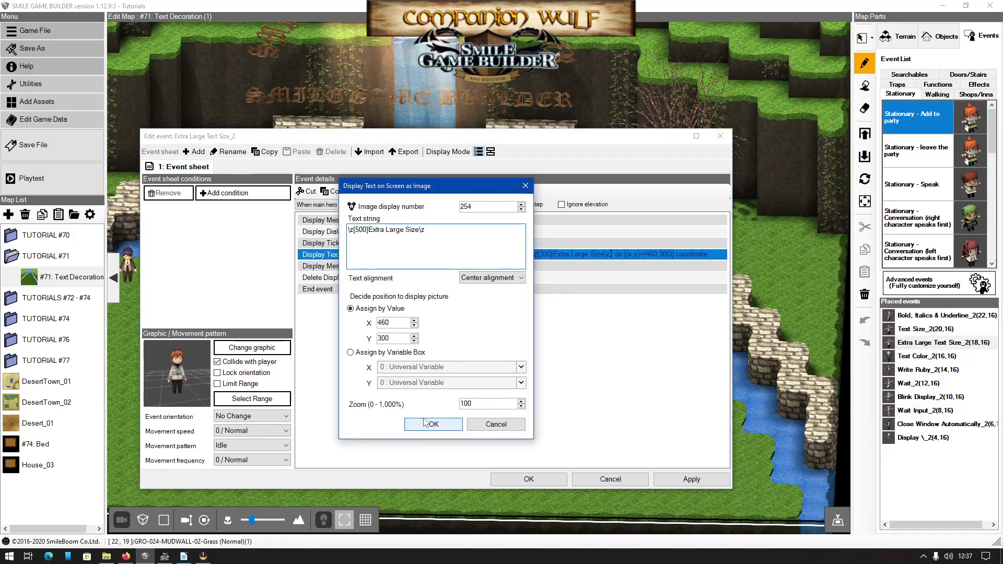
click(433, 424)
click(548, 483)
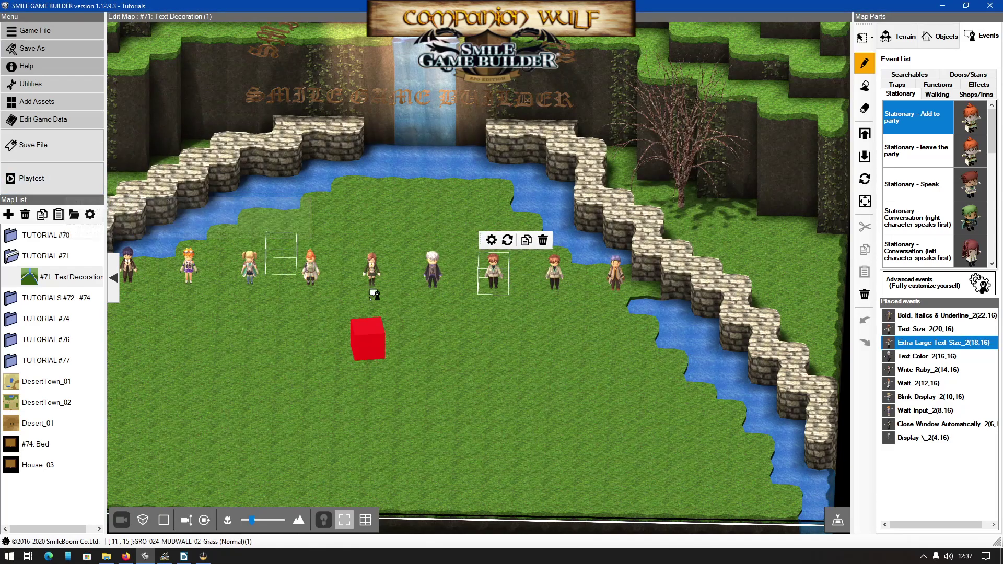
click(58, 183)
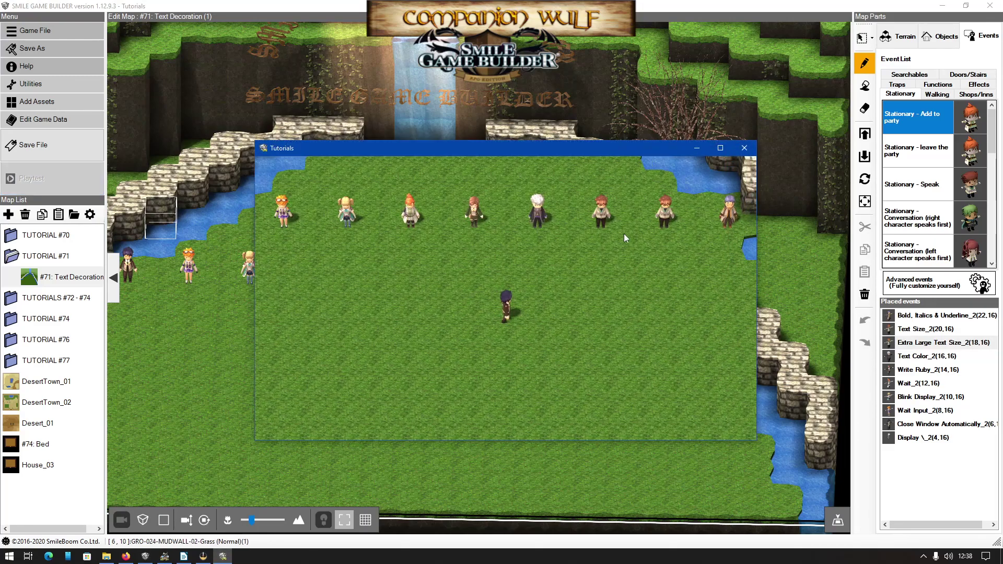
key(Return)
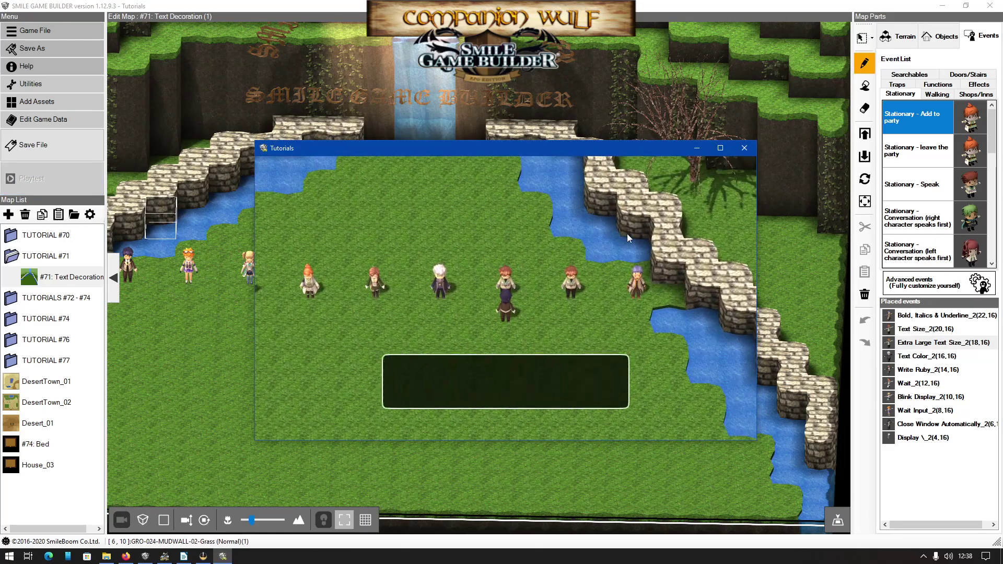
key(Return)
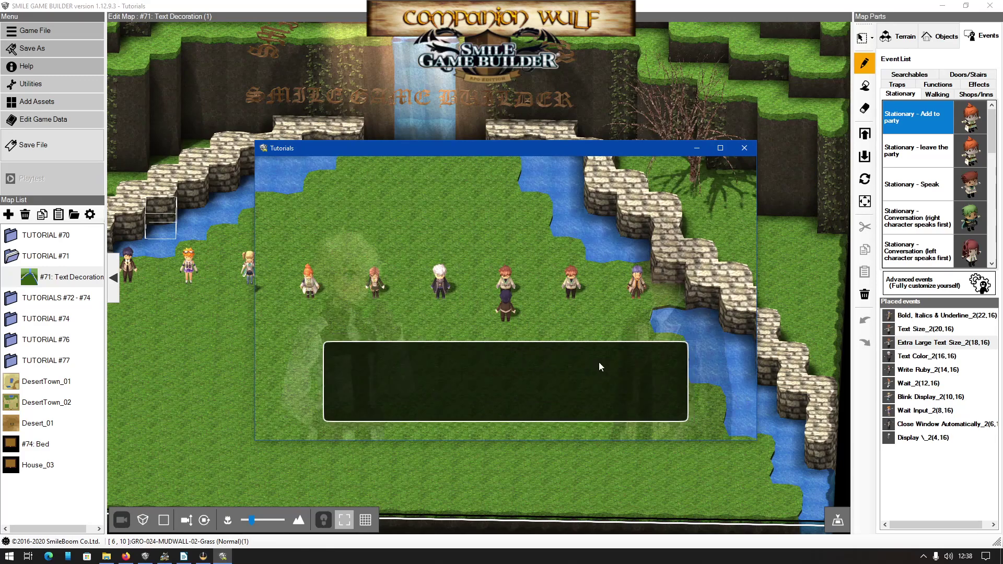
key(Return)
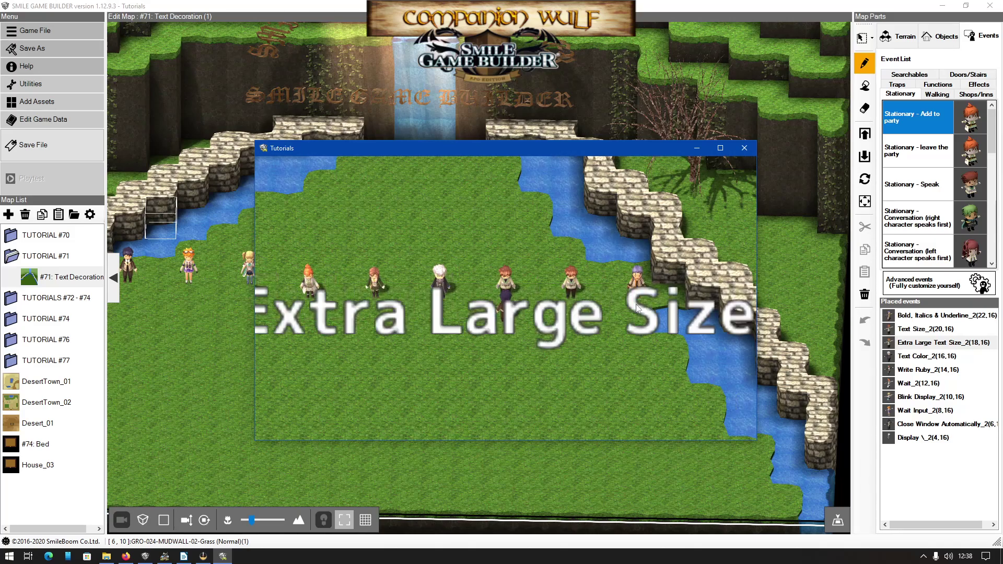
click(747, 151)
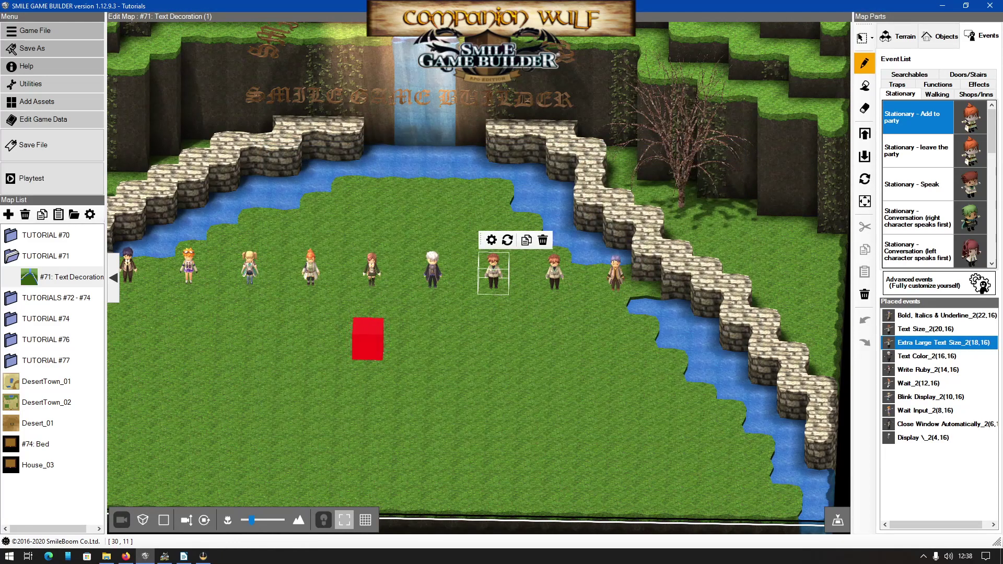
Review the Text Color_2 event's colour-coded first message and save the event unchanged
double_click(895, 359)
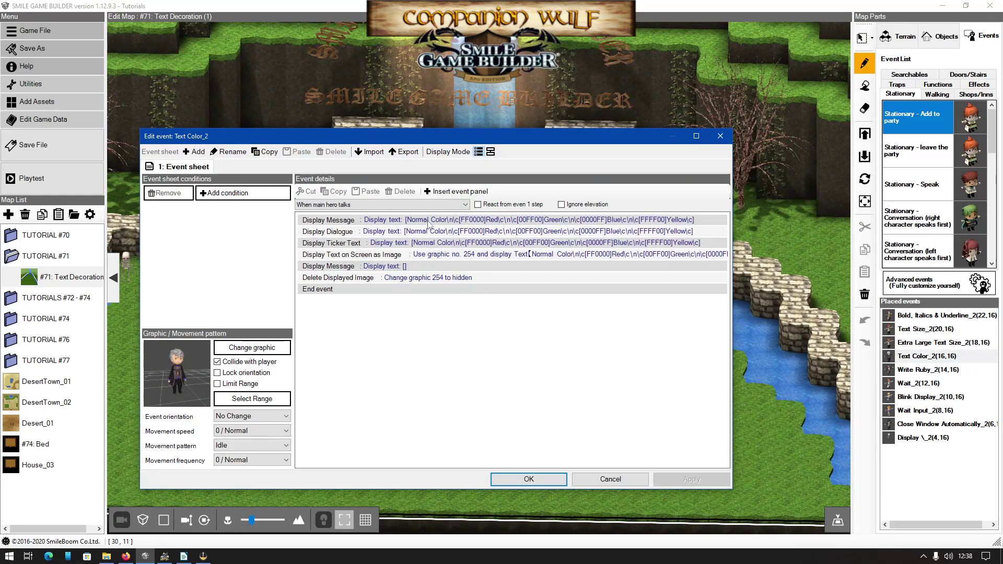
double_click(428, 221)
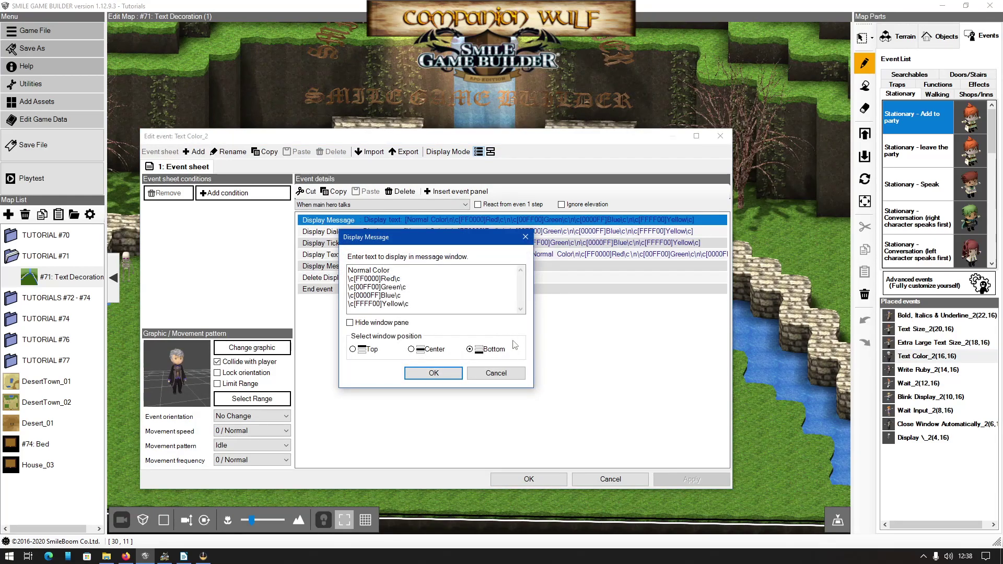
click(393, 279)
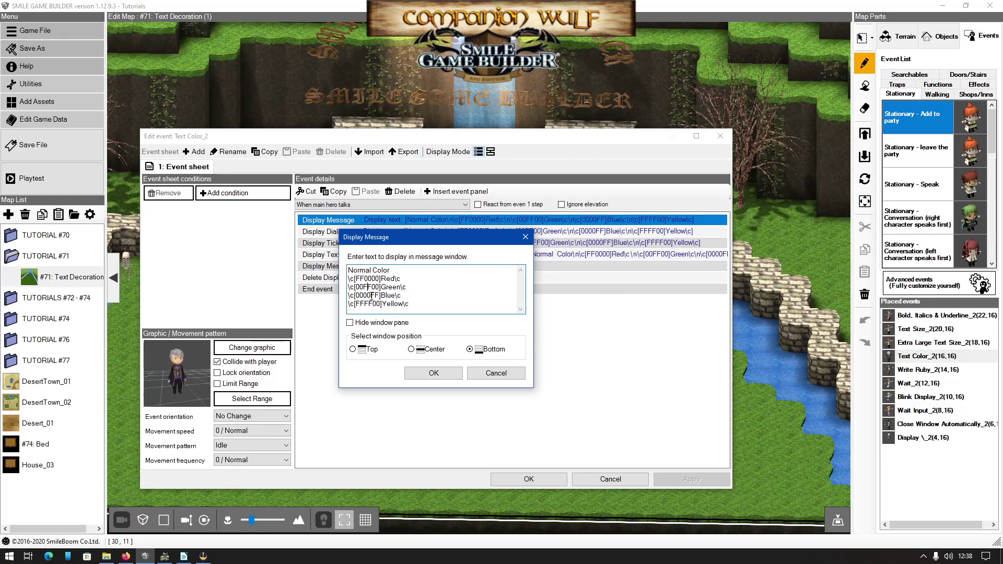
click(442, 375)
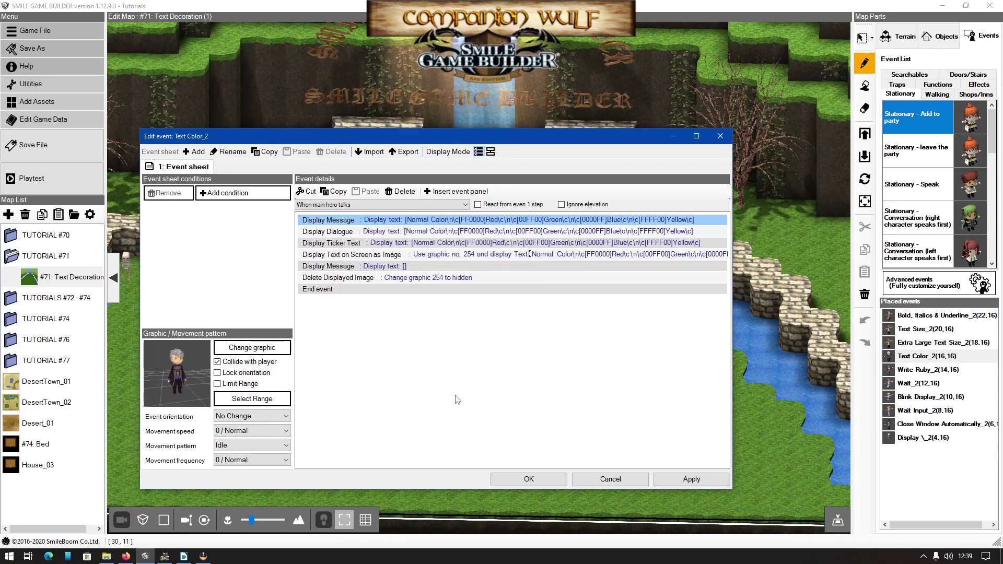
click(528, 481)
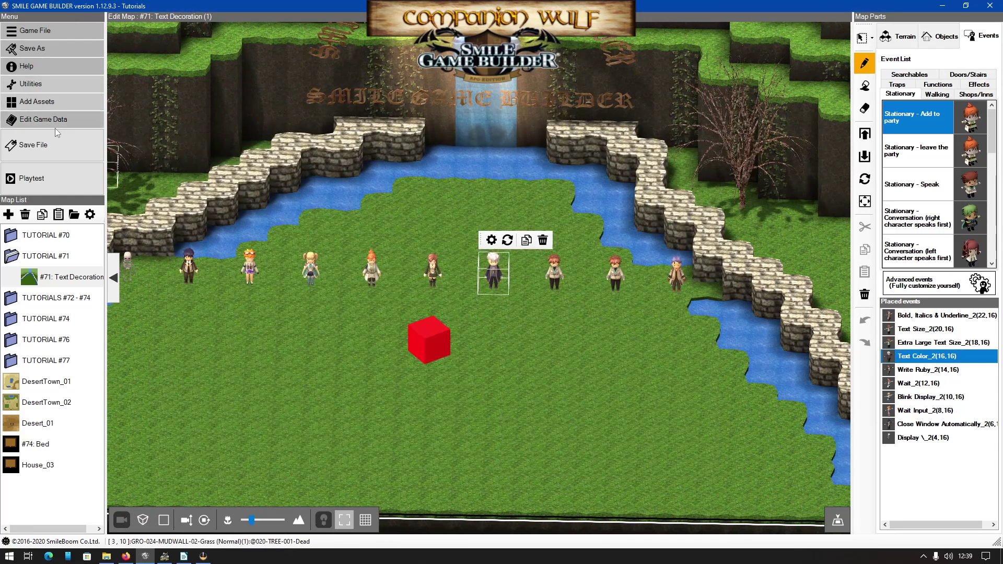
Start a playtest and talk to the white-haired Text Color NPC, reading its message pages
click(51, 178)
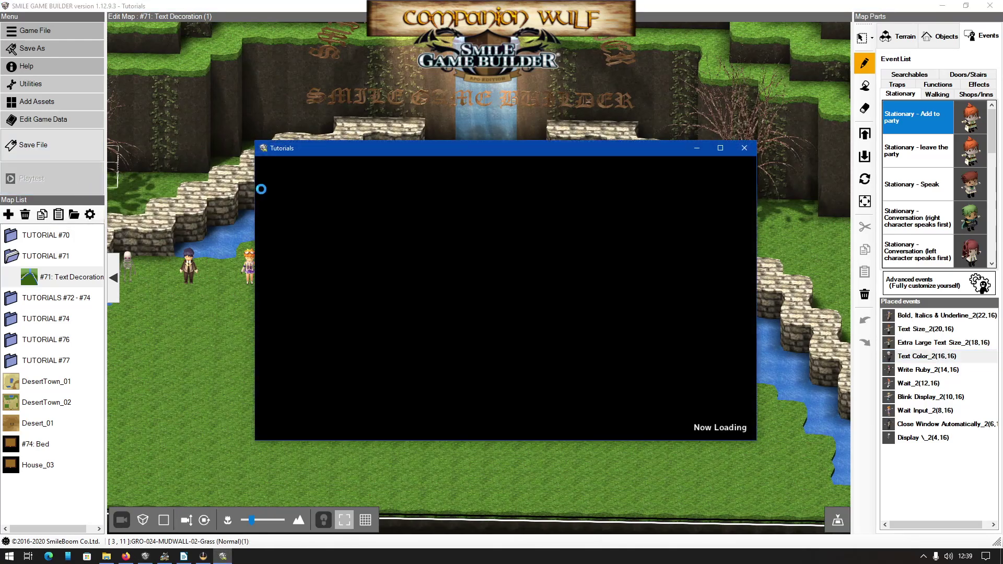
key(Up)
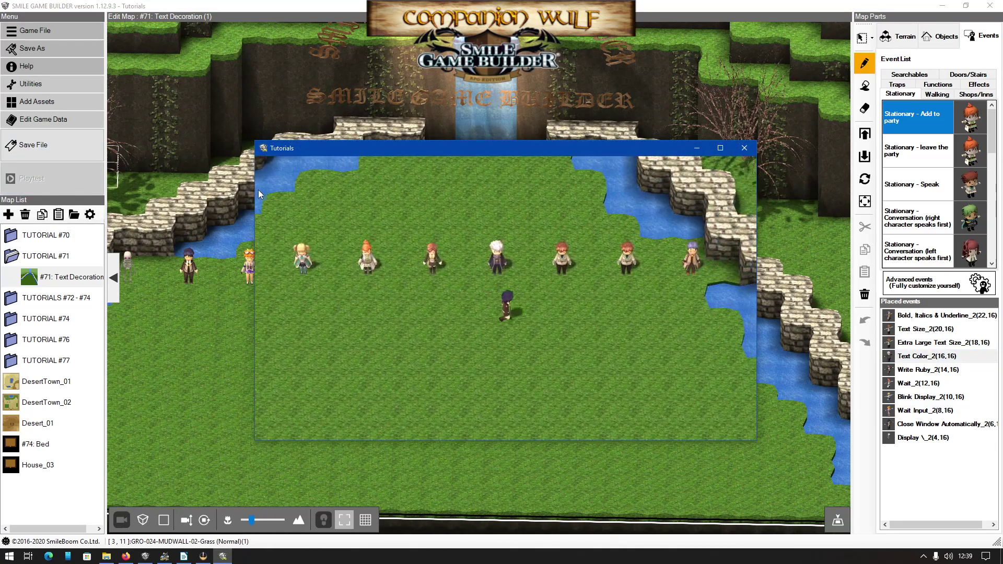
key(Right)
key(Up)
key(Return)
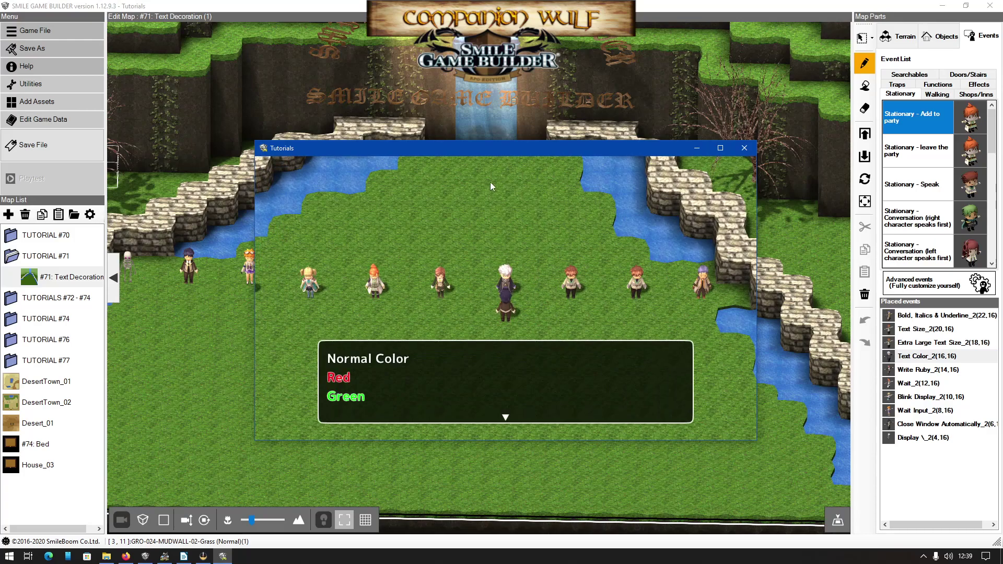
key(Return)
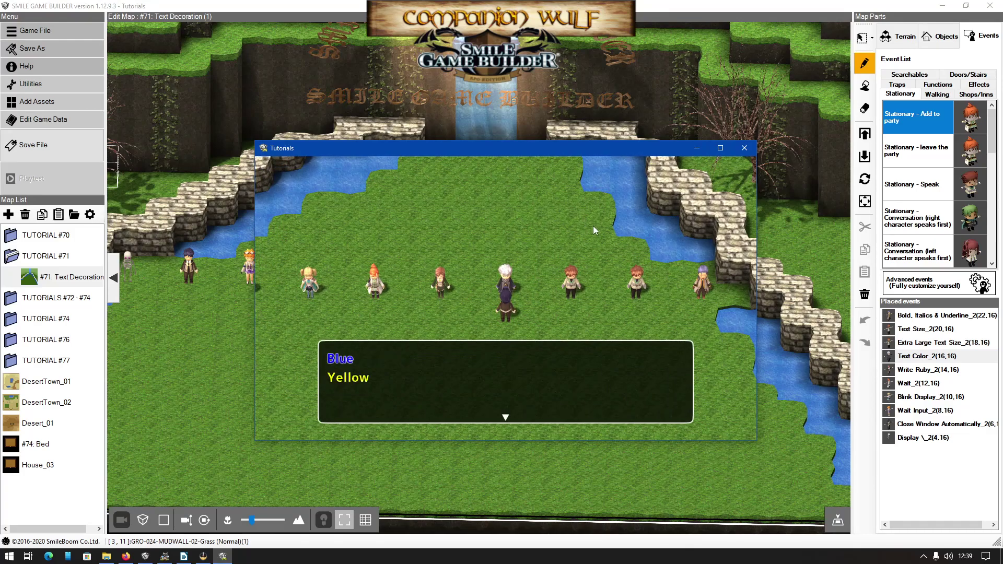
Step through the colour dialogue, ticker and image texts, close the game, and select Write Ruby_2
click(593, 226)
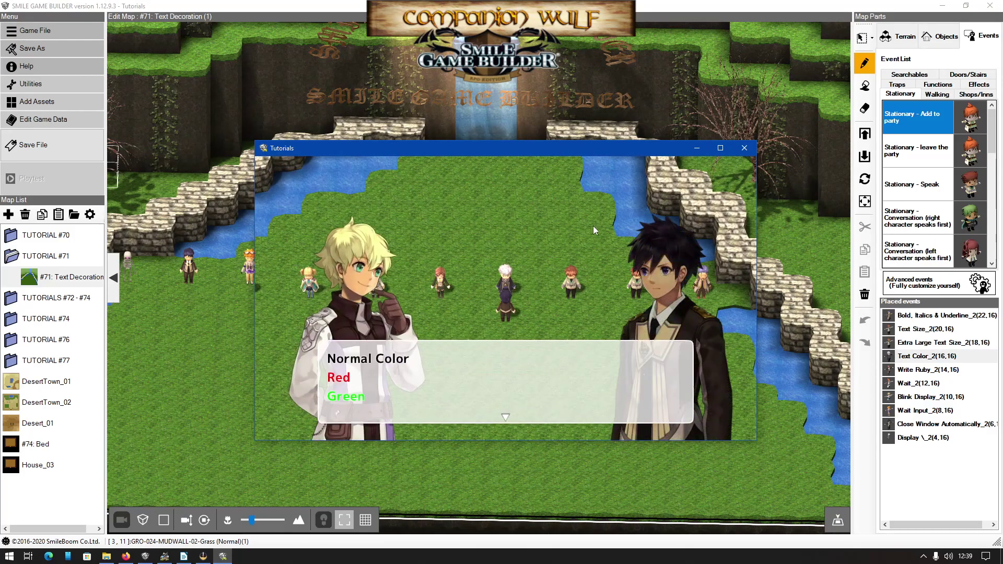
click(594, 225)
click(593, 225)
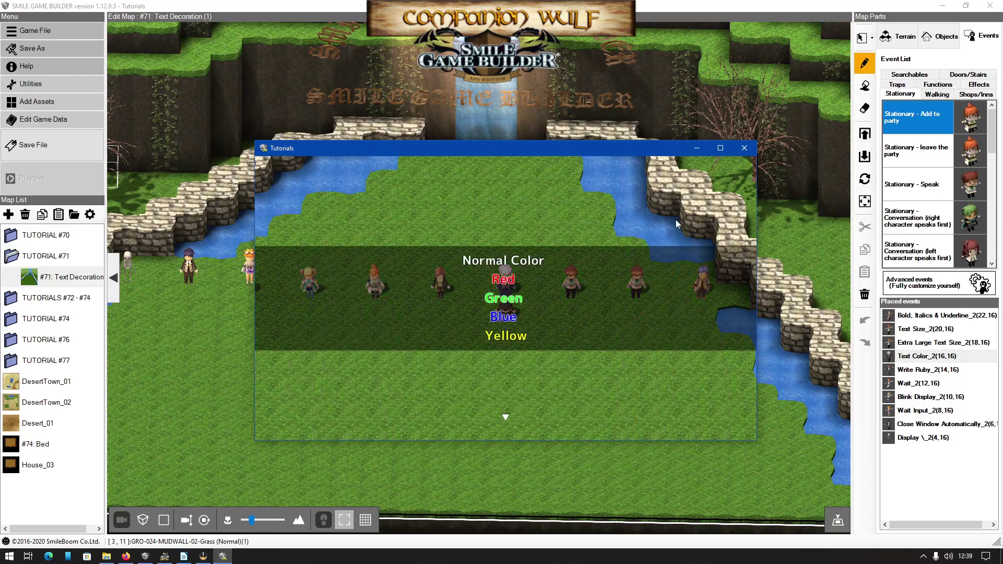
click(654, 271)
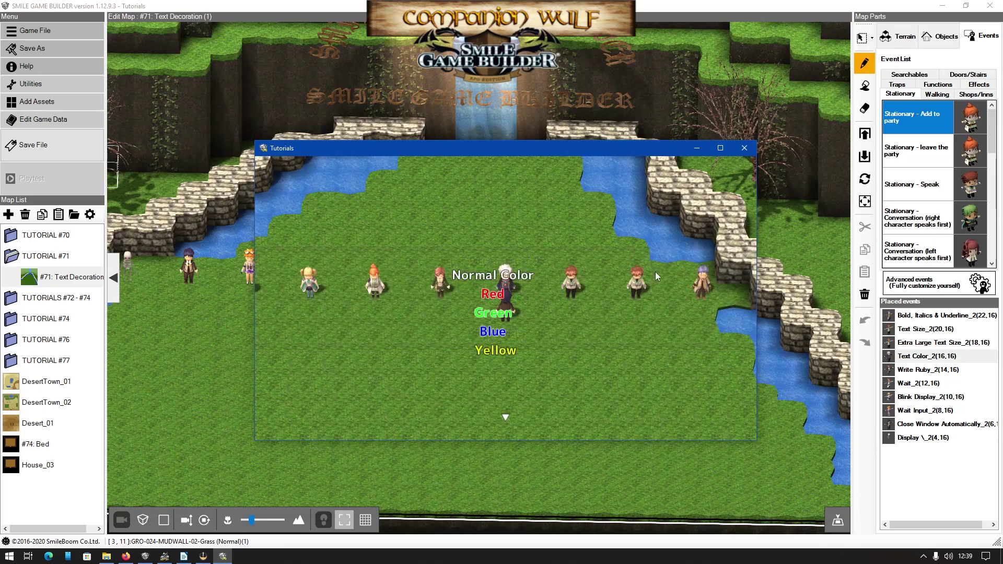
click(655, 272)
click(744, 148)
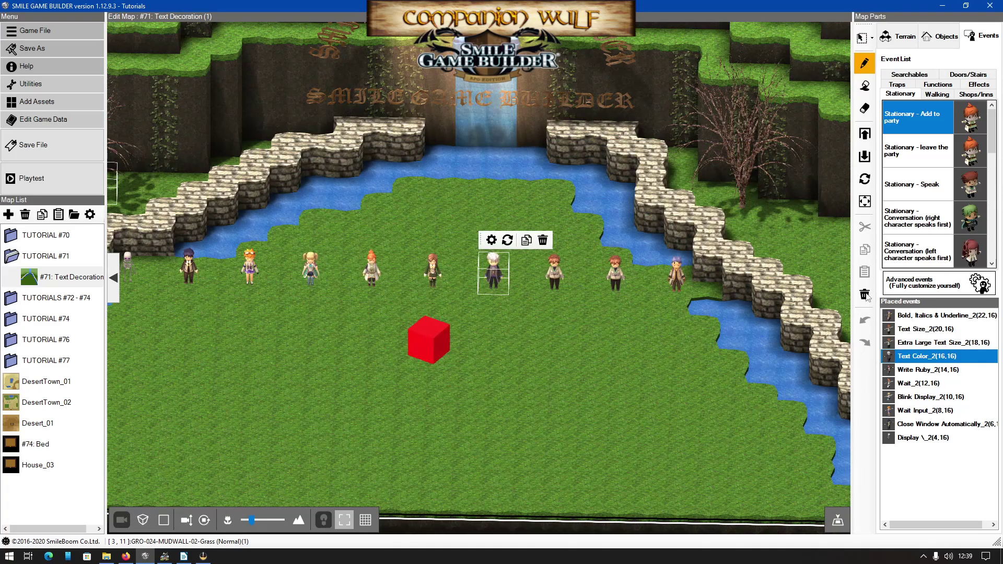
click(889, 371)
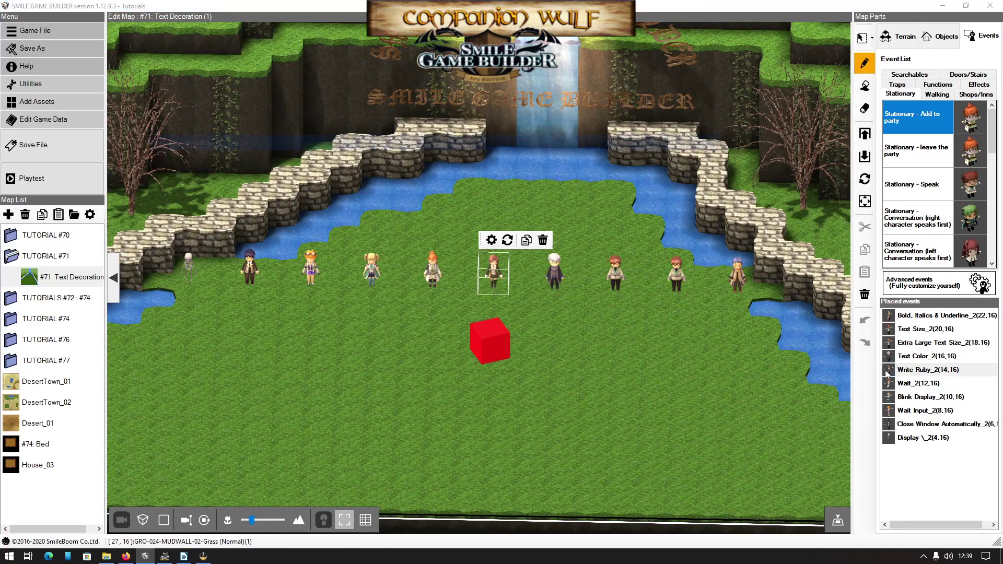
Change Write Ruby_2's first message to \r[Thousand]1,000, save it, and start a playtest
double_click(886, 372)
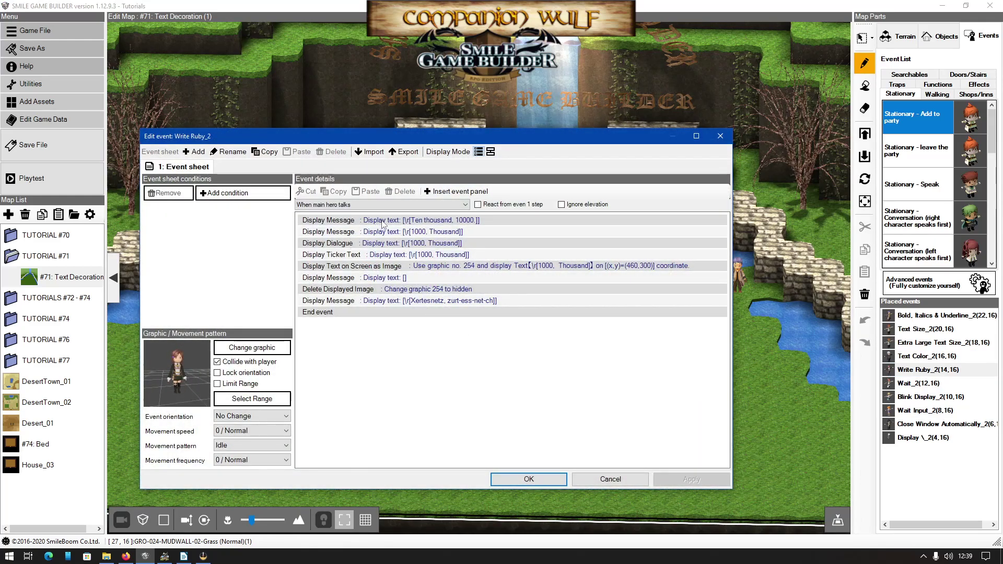
double_click(405, 224)
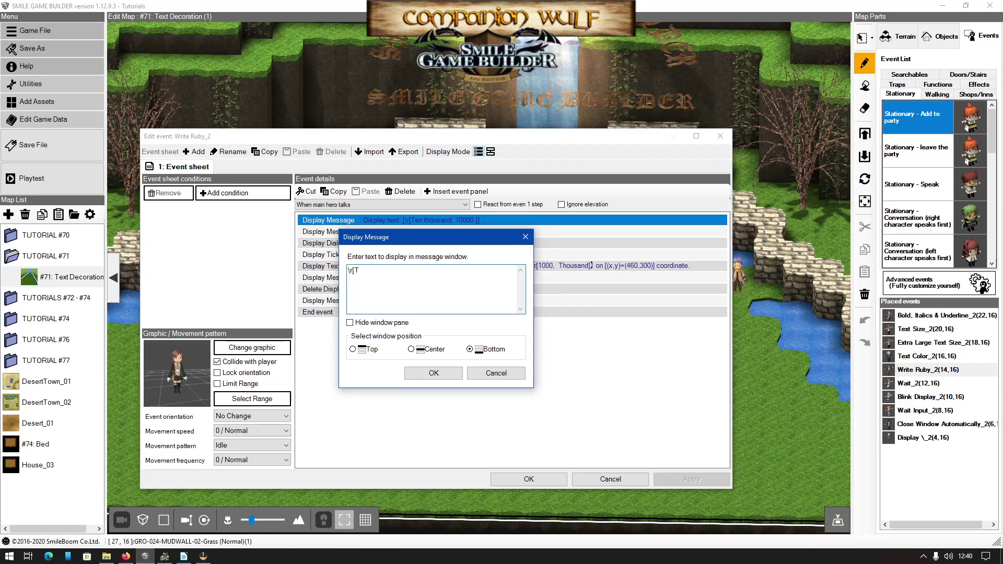
text(housand]1,000.)
click(433, 373)
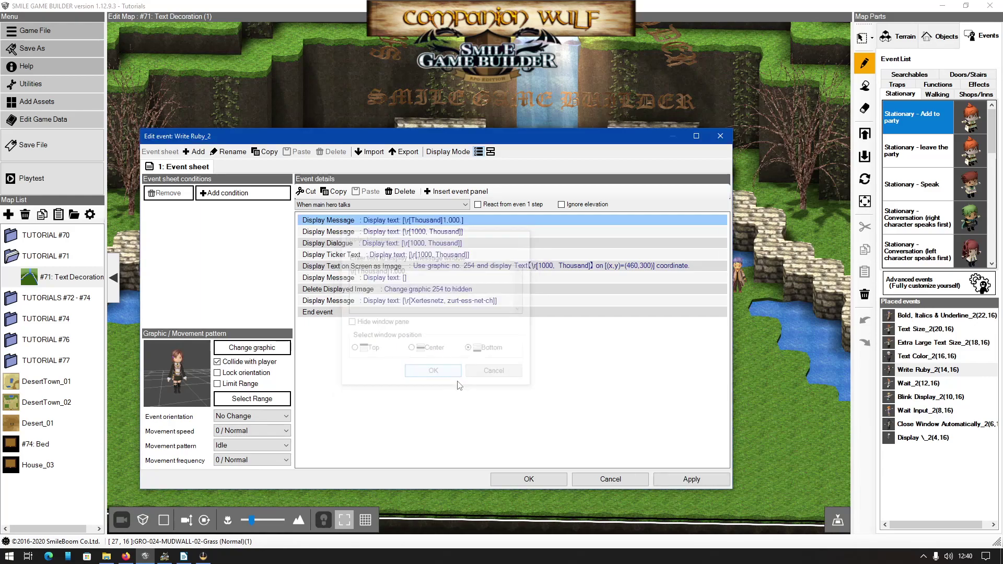
click(500, 479)
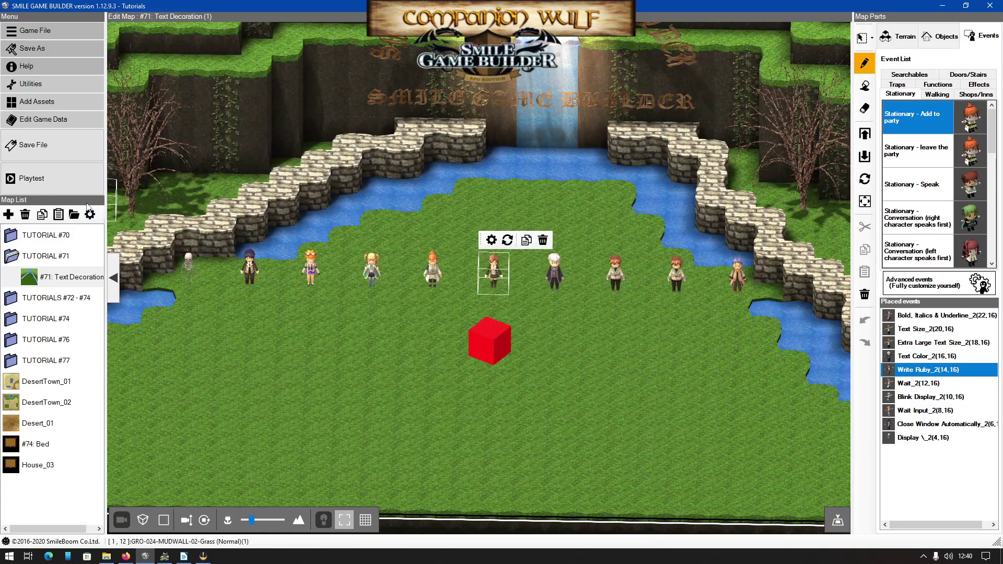
click(73, 190)
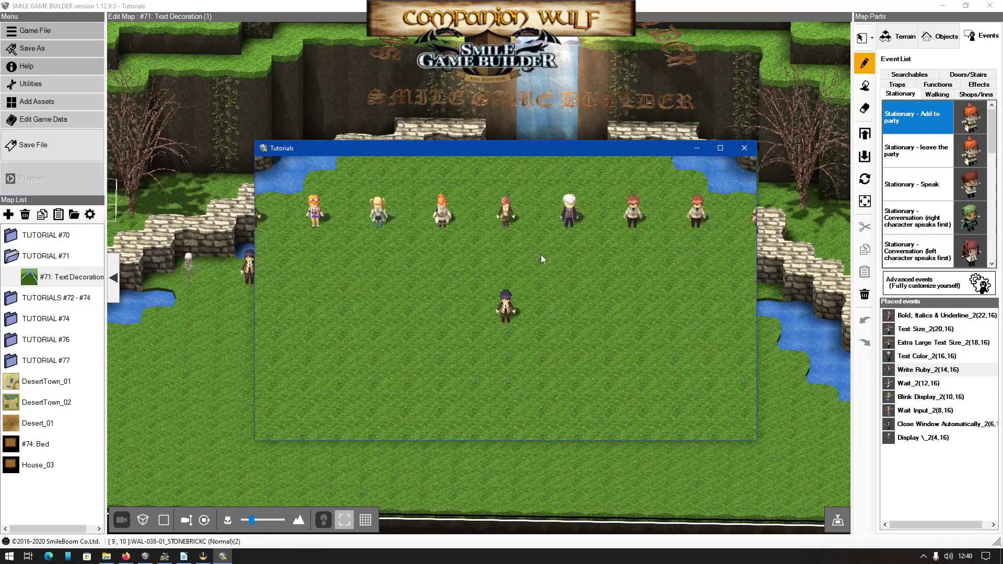
Talk to the Write Ruby NPC to view the 1,000. ruby message, then close the game
key(Up)
key(Up)
key(Up)
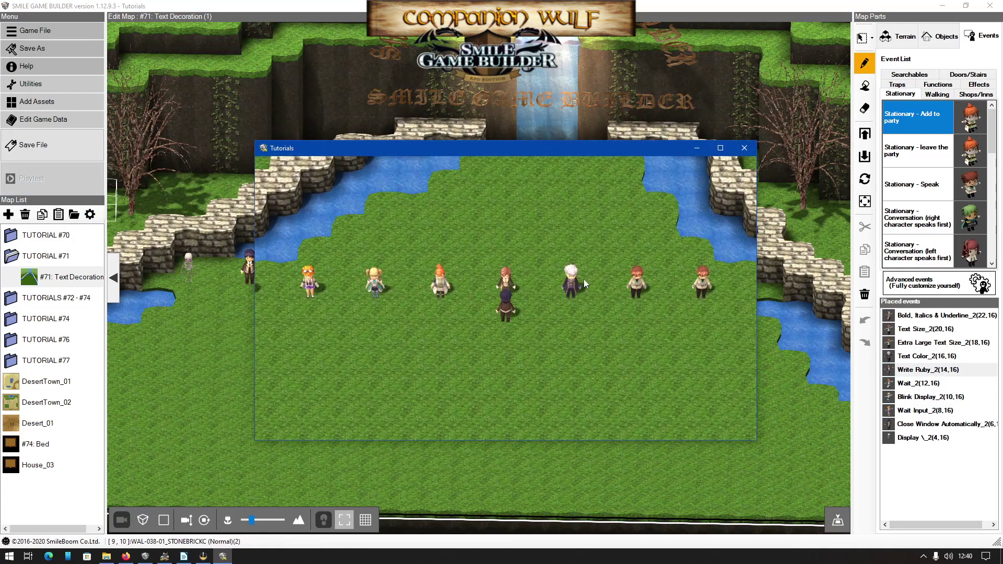
key(Return)
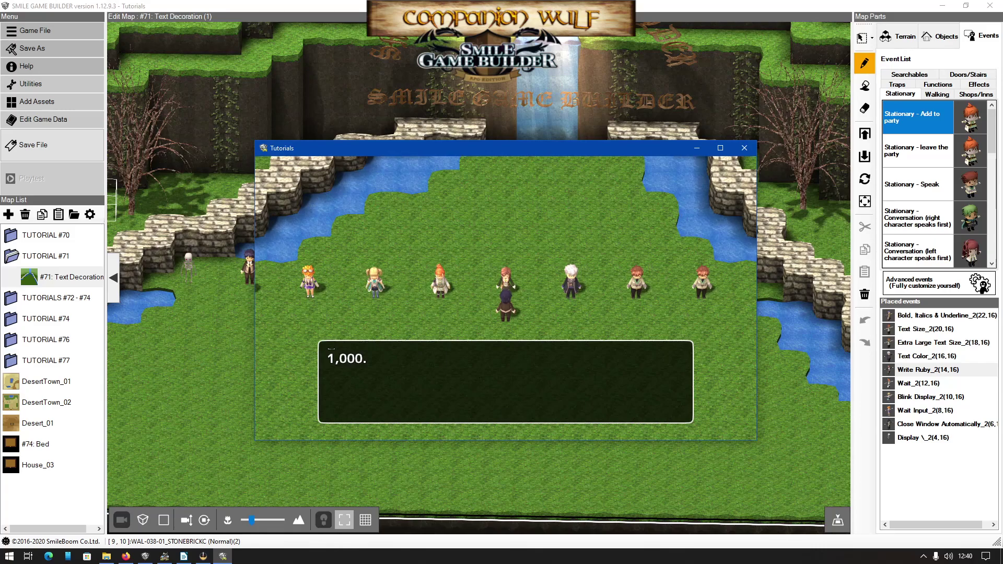
click(744, 150)
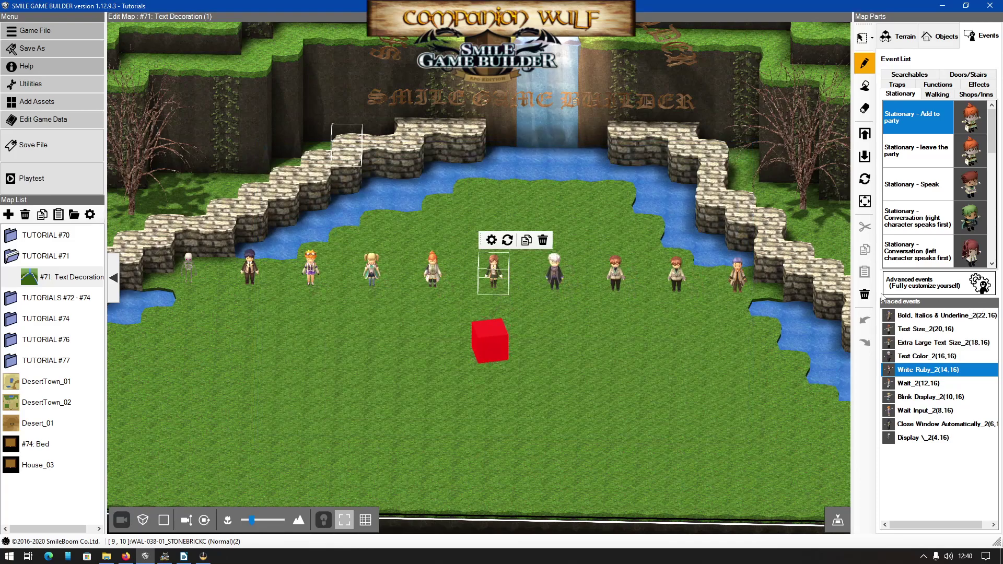
Replace Write Ruby_2's first message text with \r[Thousand, 1,000] and confirm it
double_click(895, 372)
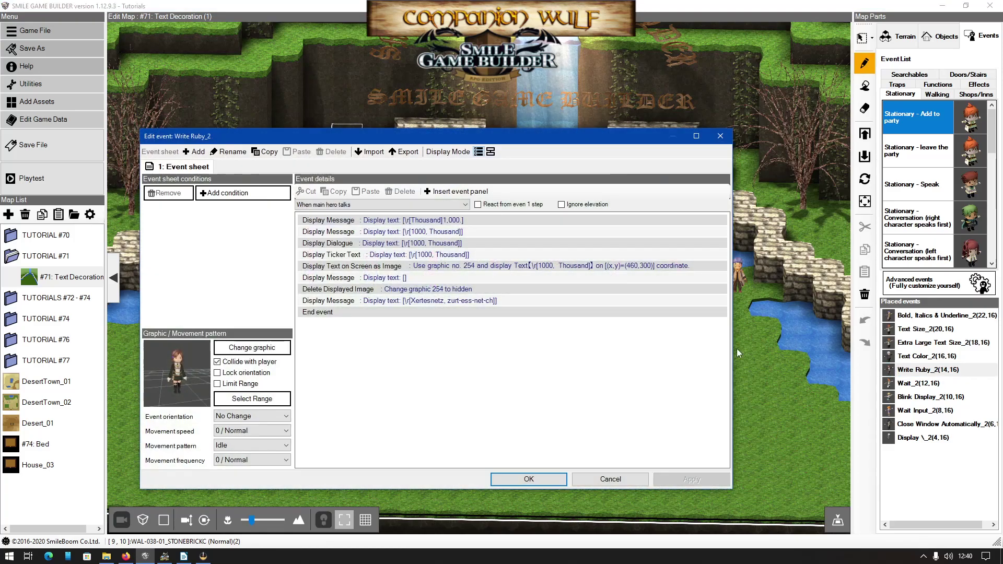
double_click(427, 220)
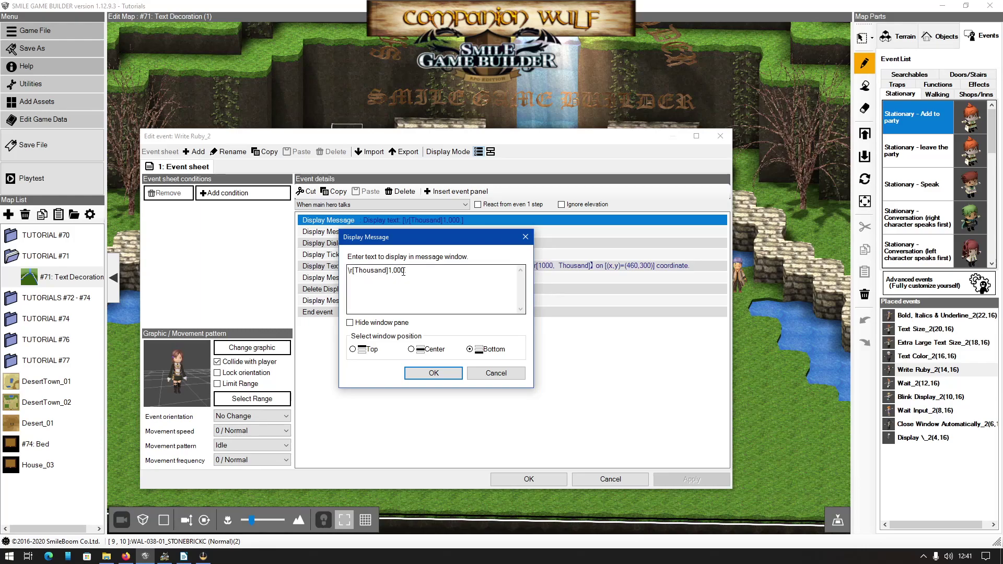
drag(355, 271, 466, 267)
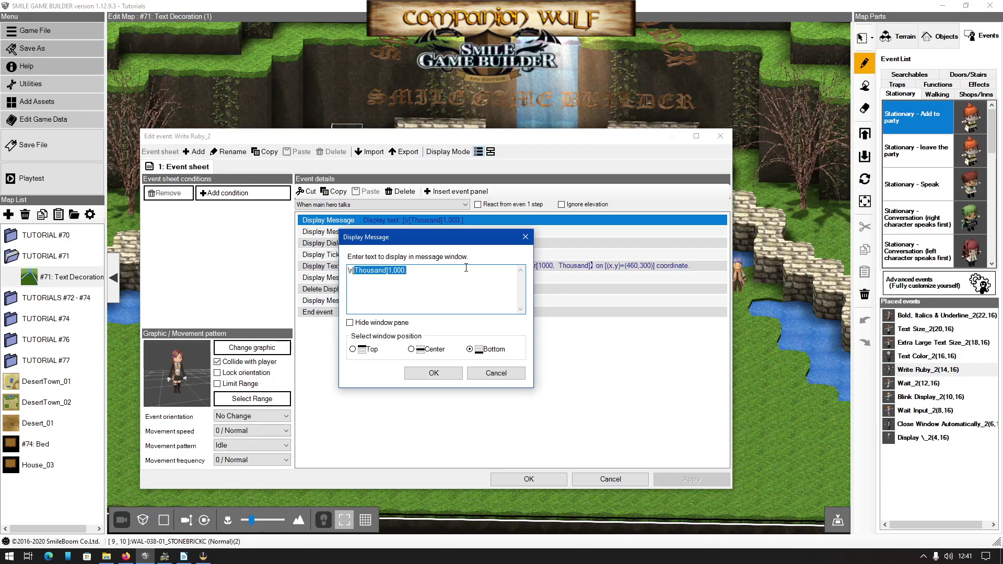
key(BackSpace)
key(BackSpace)
text(\r[Thousa)
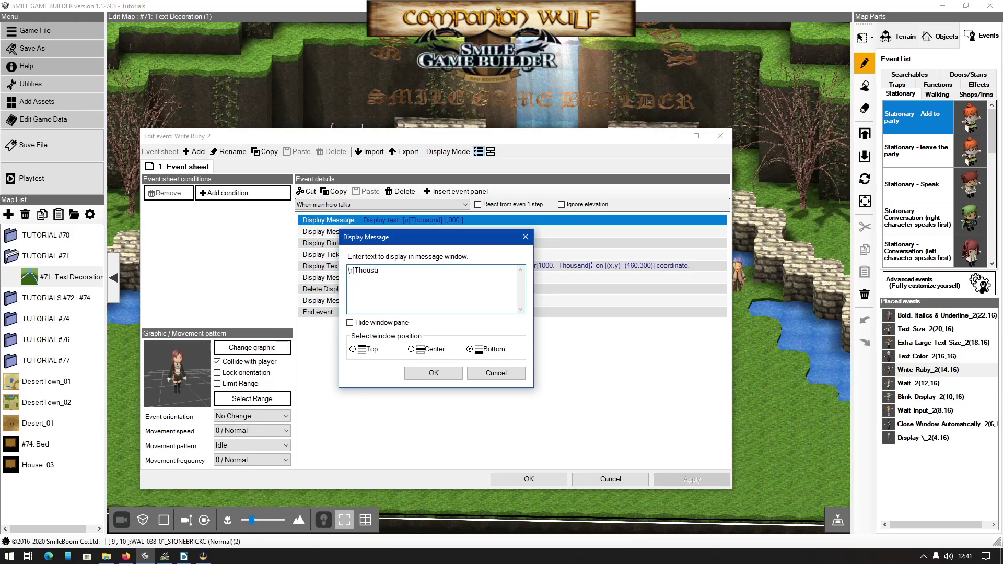
text(nd, 1,000)
click(433, 373)
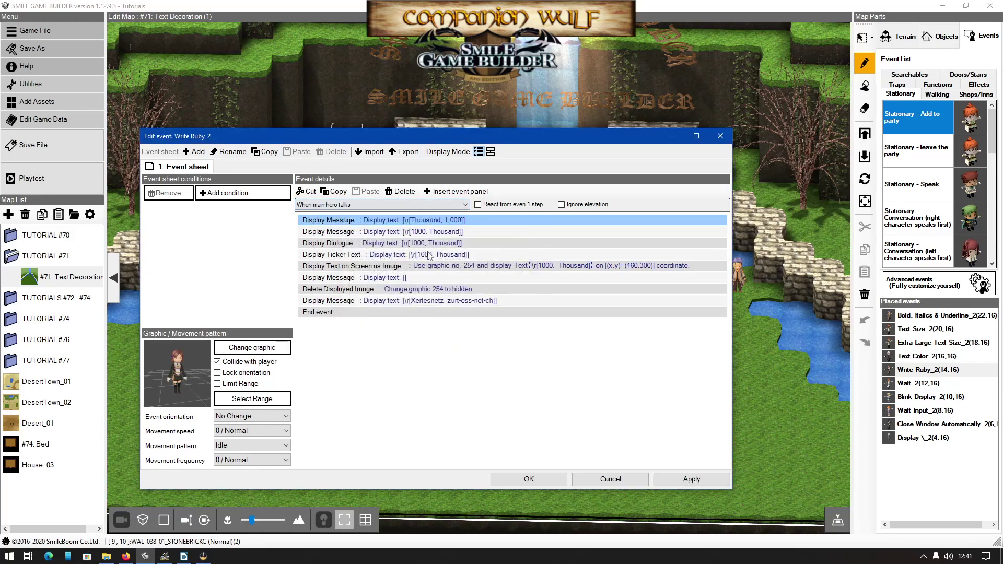
Correct the comma after the 1 in the Write Ruby_2 ruby message
click(528, 478)
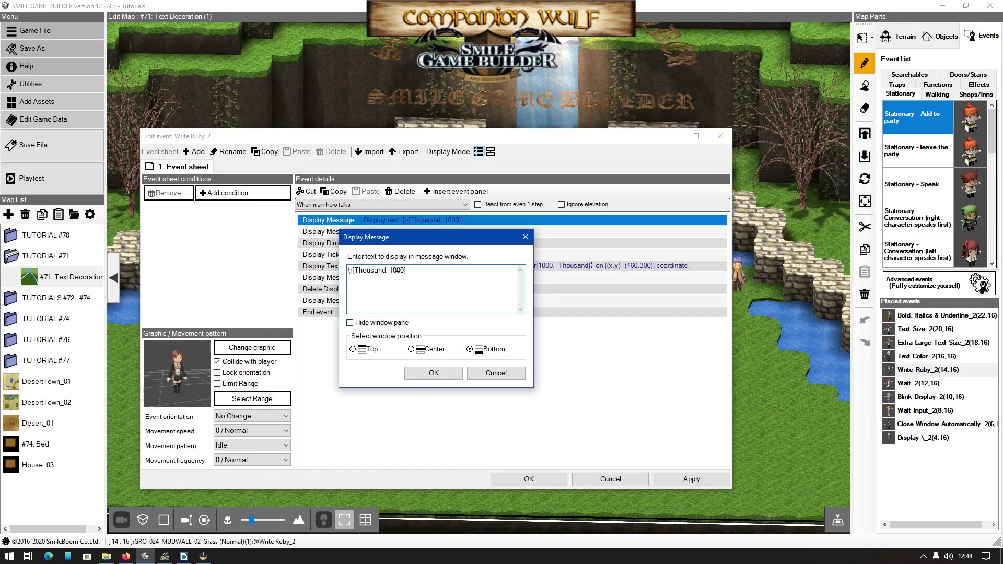
click(391, 270)
text(,)
key(Left)
key(Left)
key(Left)
key(Left)
key(Left)
key(Left)
key(BackSpace)
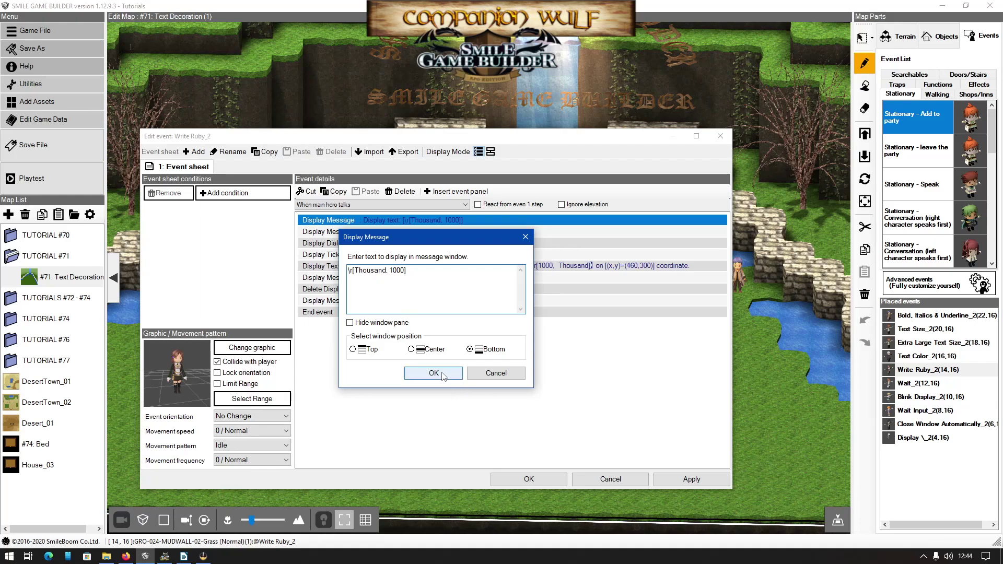
text(,)
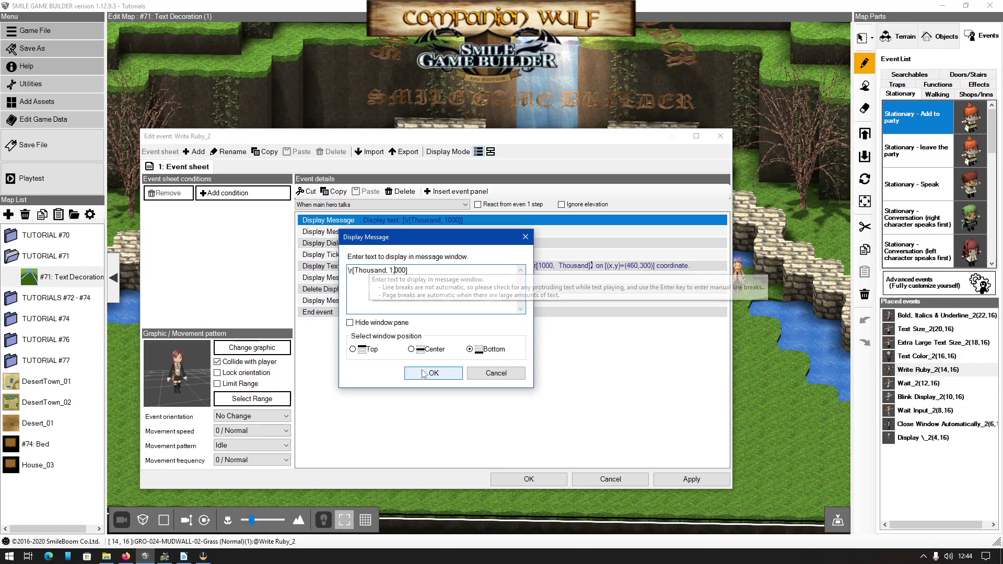
click(444, 380)
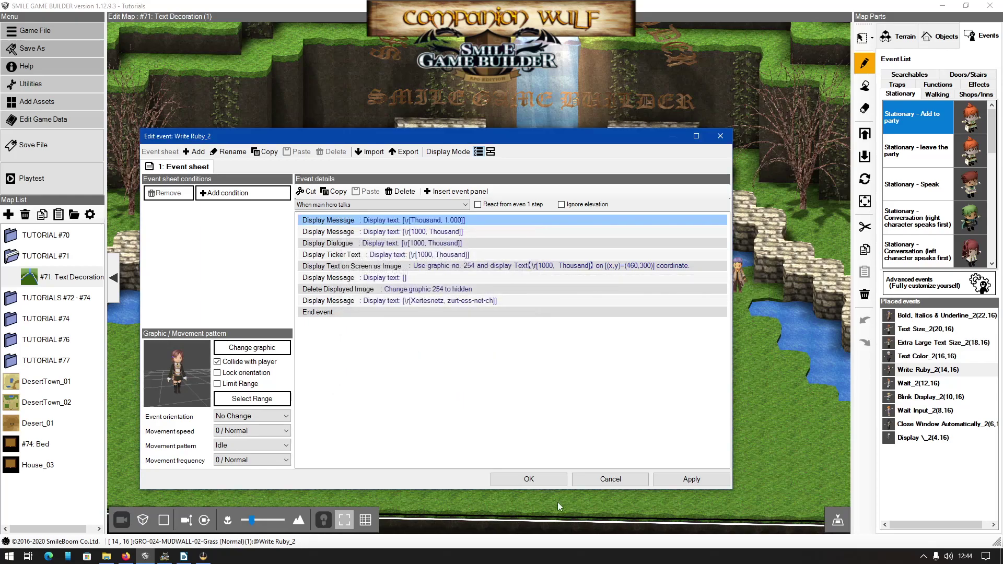
Save the event and playtest to see Thousand with only a small 1 as ruby
click(529, 478)
click(31, 178)
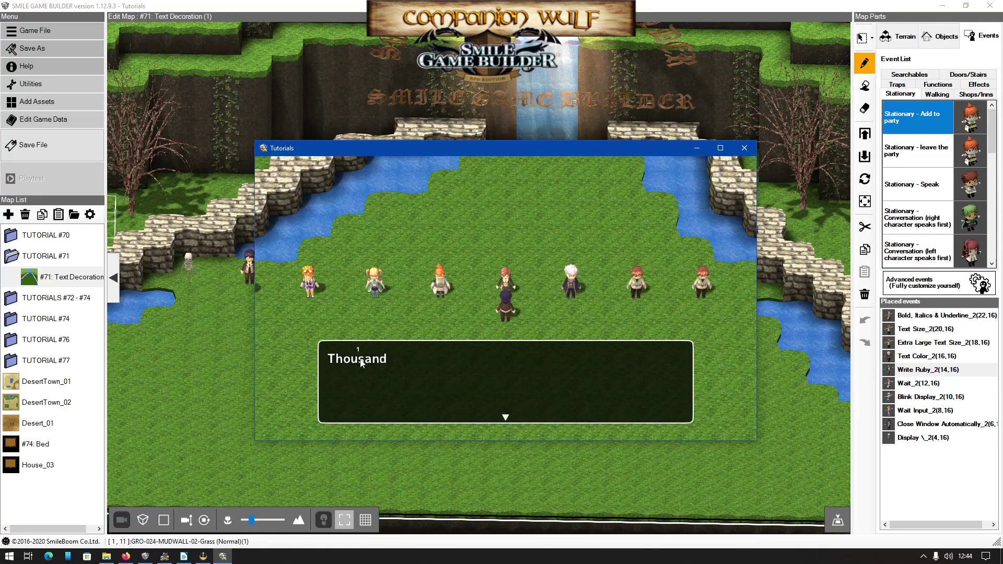
click(744, 148)
Change the first message's ruby in Write Ruby from 1,000 to 1000 and save the event
double_click(494, 277)
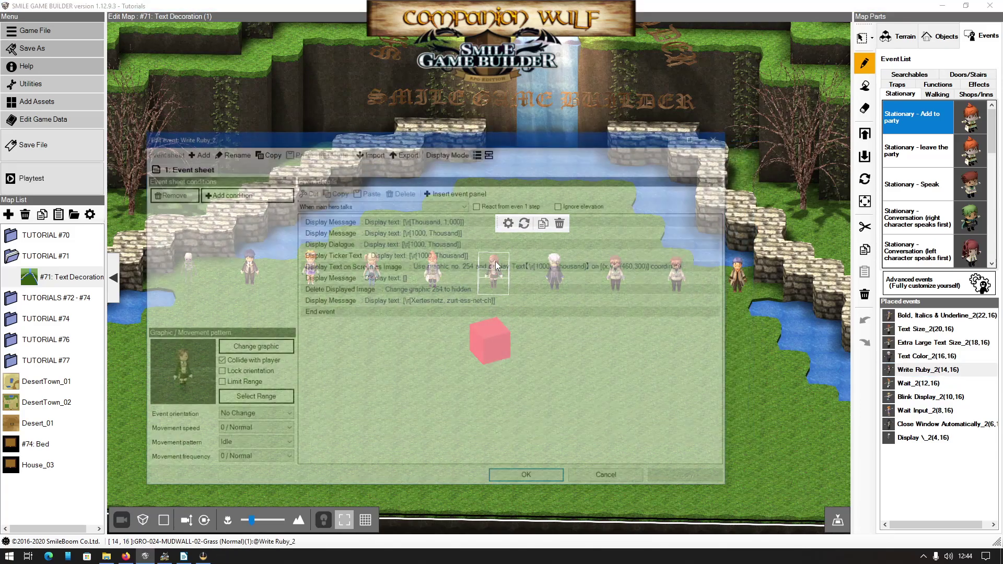
double_click(412, 220)
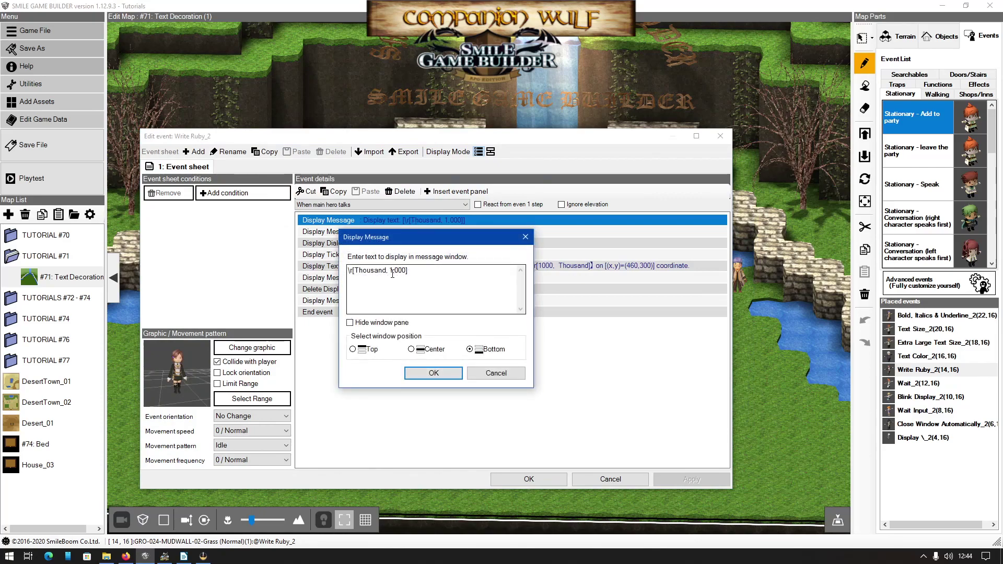
key(BackSpace)
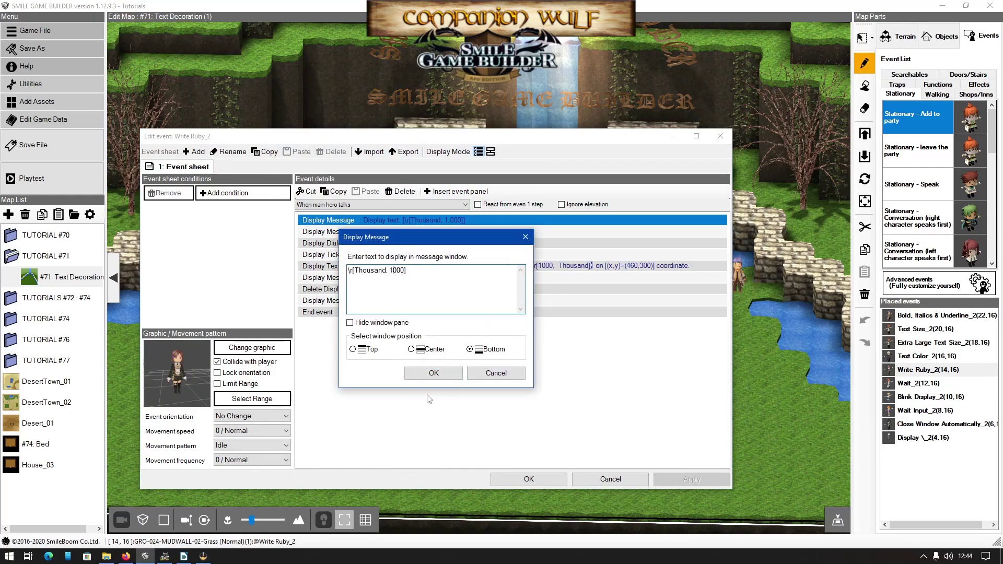
click(434, 372)
click(529, 479)
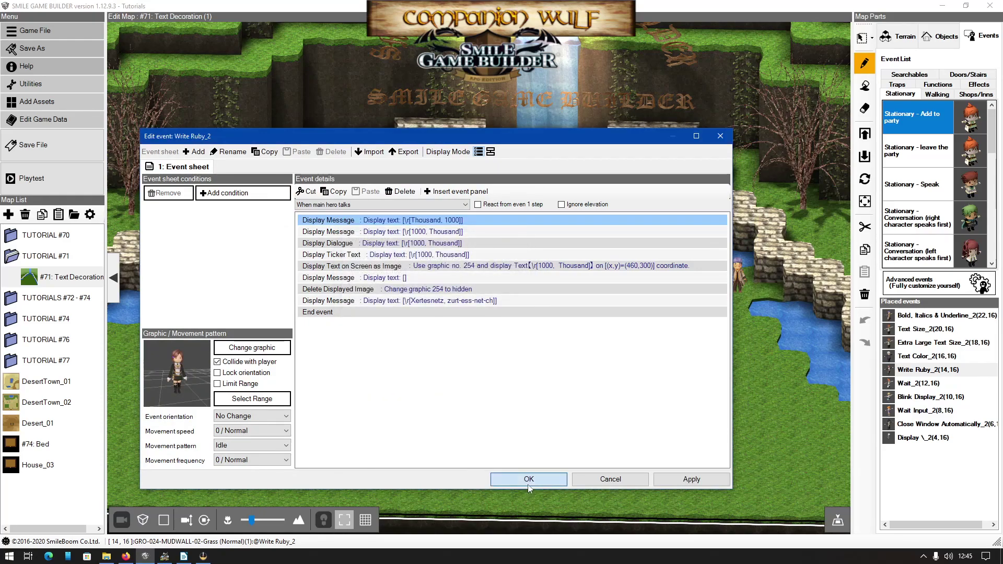
Playtest and talk to the NPC to see 1000 shown above Thousand, then close the test
click(29, 176)
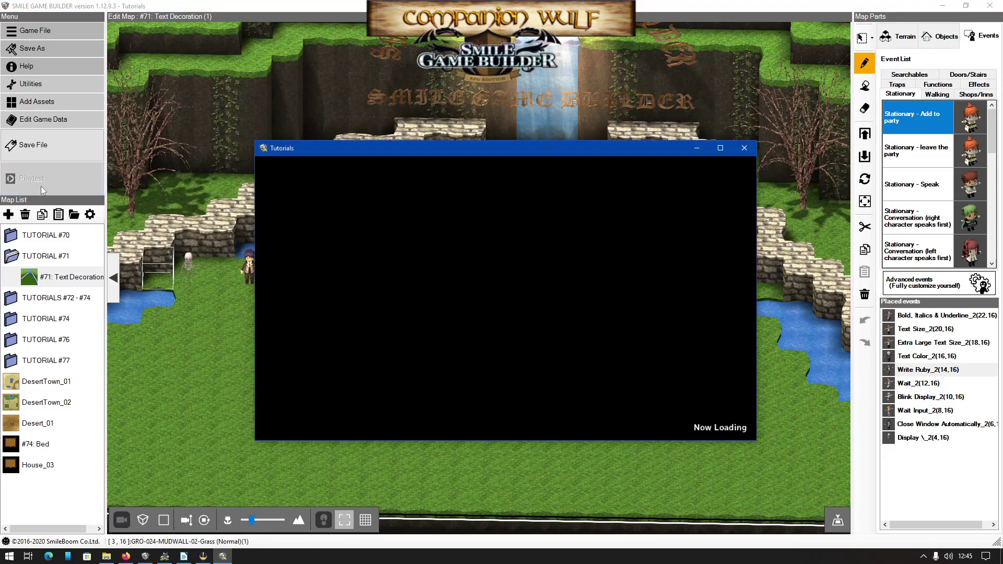
key(Up)
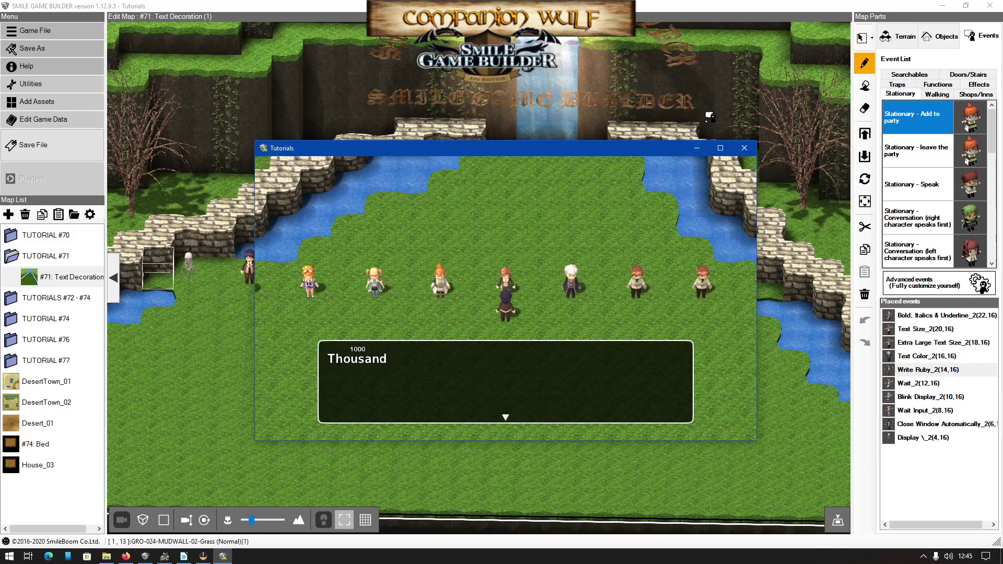
click(744, 148)
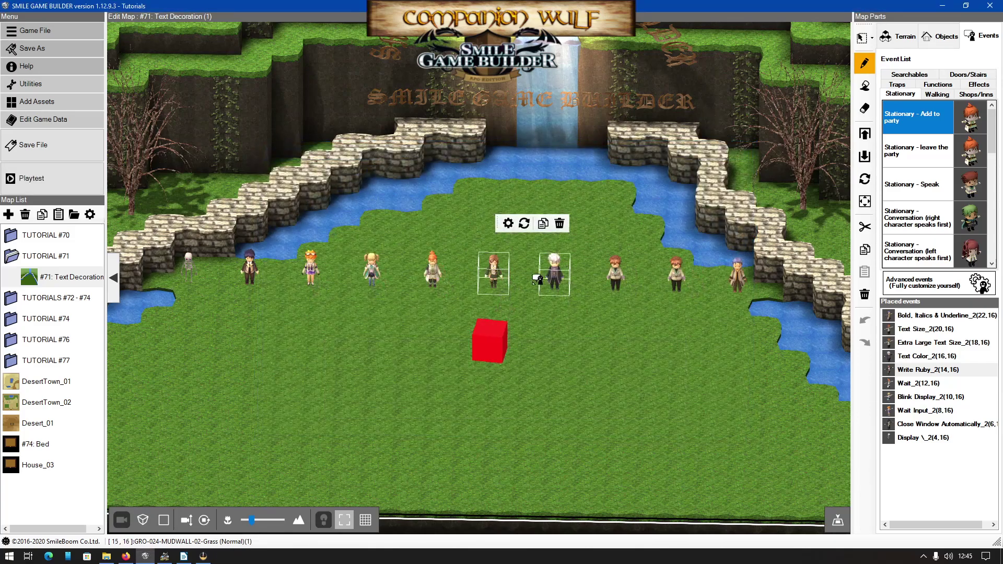
Rewrite Write Ruby_2's first message text as \r[1000, Thousand]
double_click(493, 271)
double_click(441, 220)
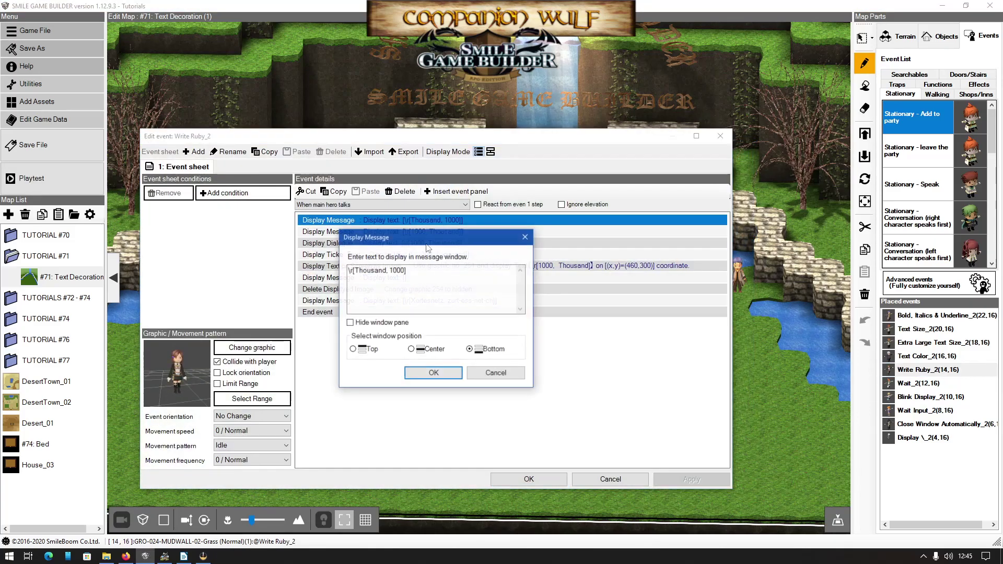
click(356, 271)
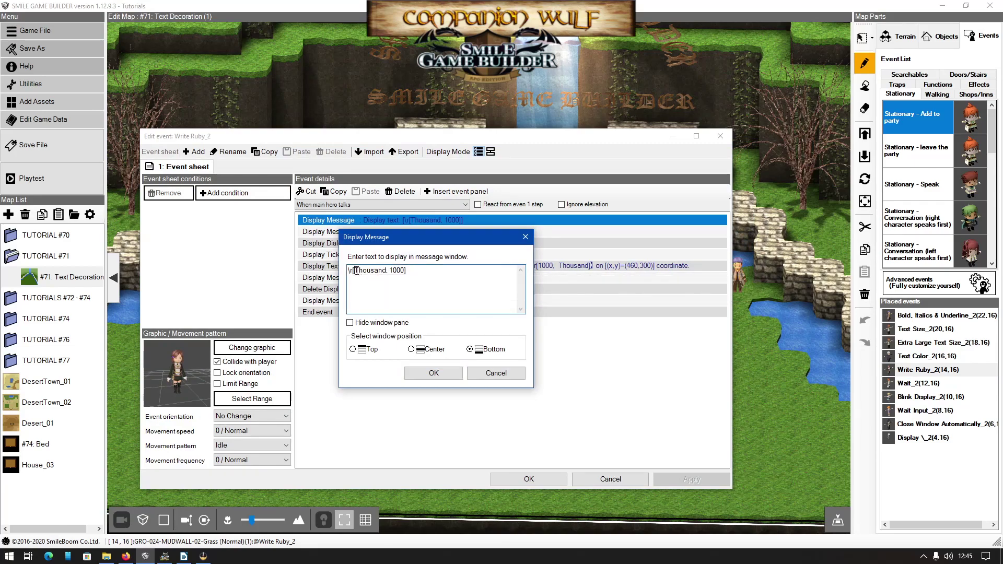
drag(356, 271, 399, 270)
text(1000, Thousda)
key(BackSpace)
key(BackSpace)
text(a)
Confirm the message, save the event, and start a playtest
click(433, 373)
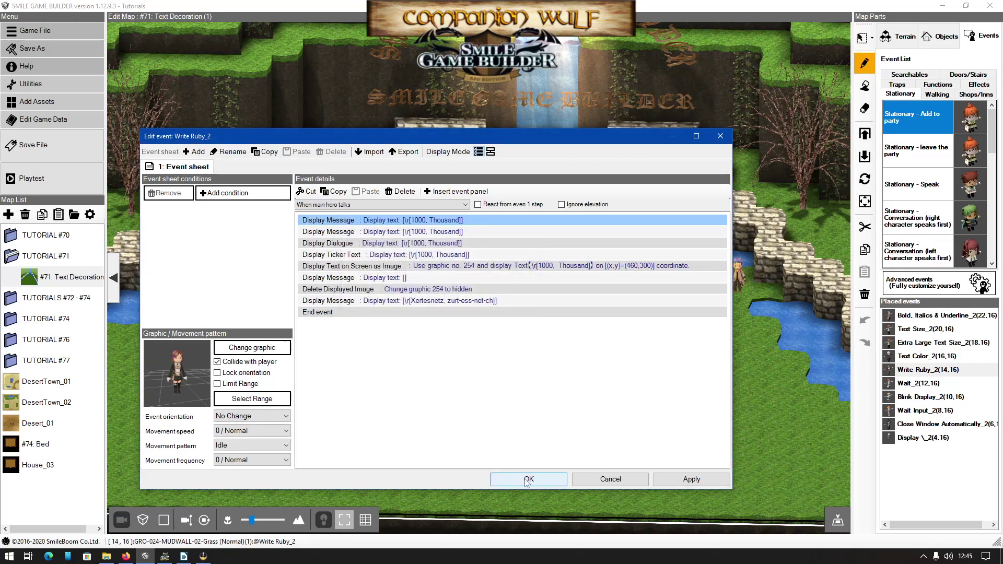
click(529, 479)
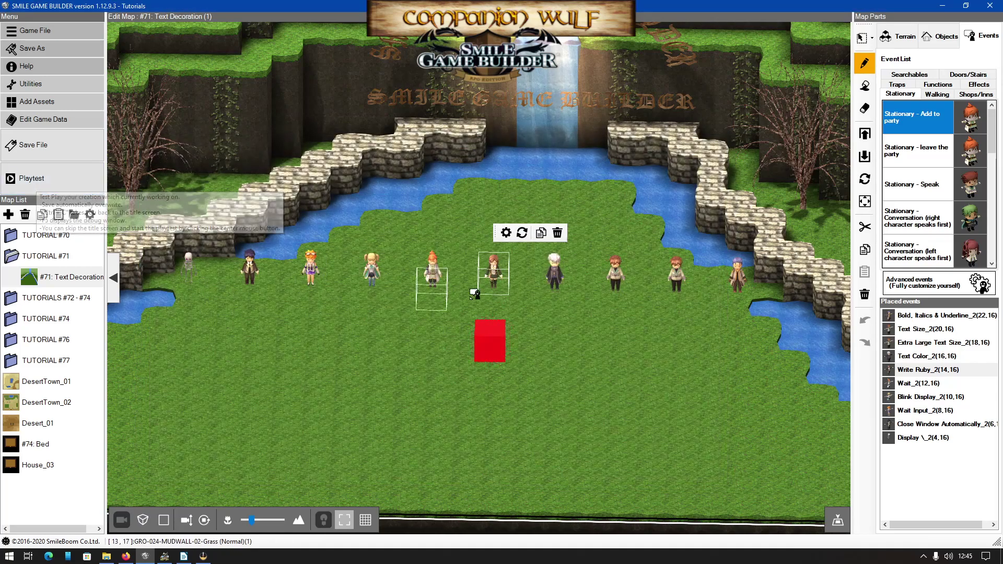
click(61, 183)
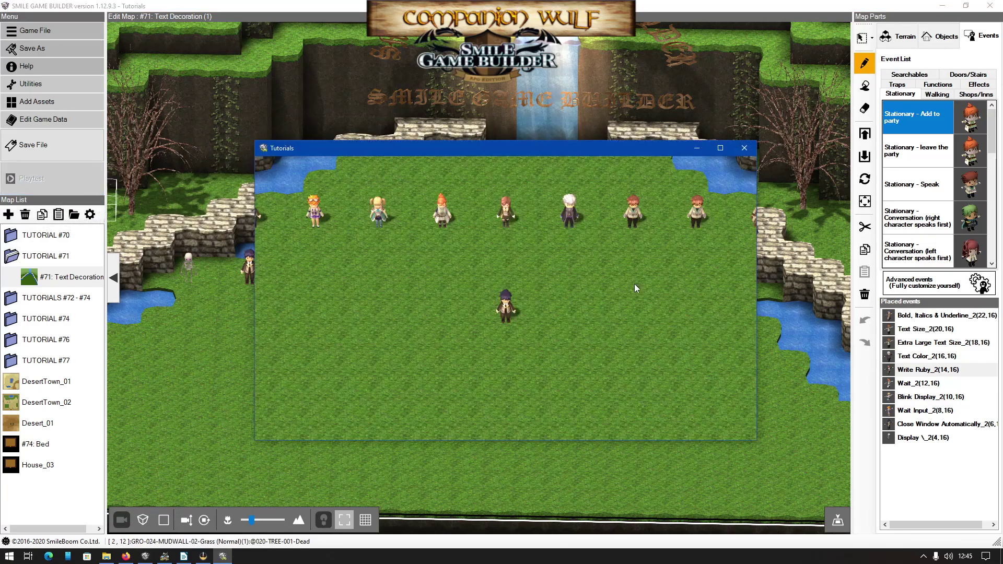
key(Return)
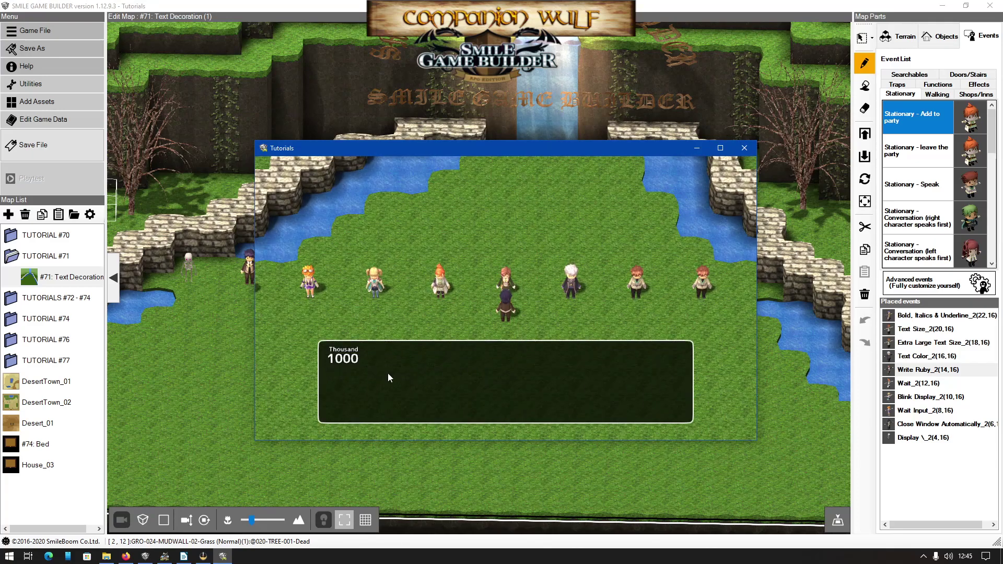
click(641, 364)
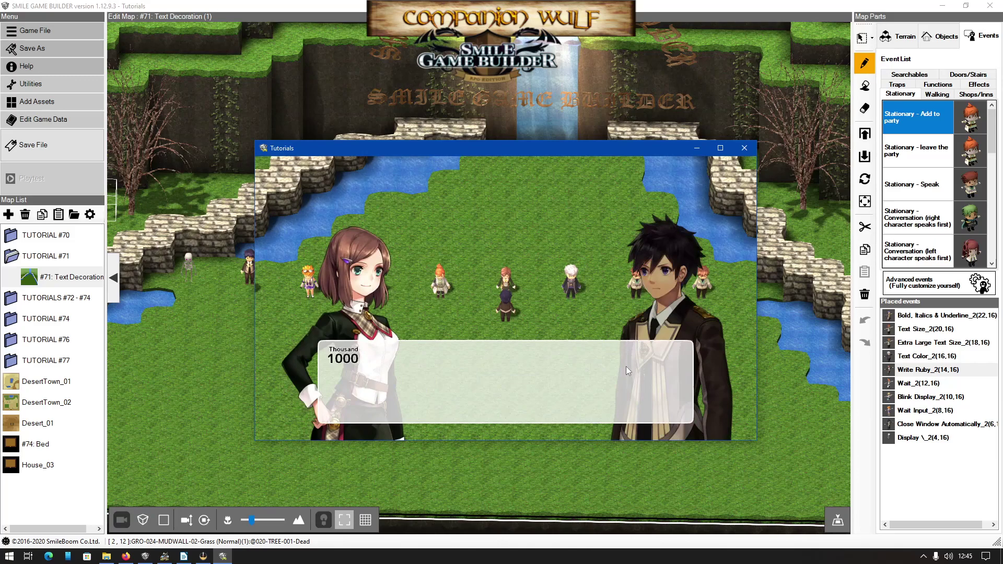
click(671, 278)
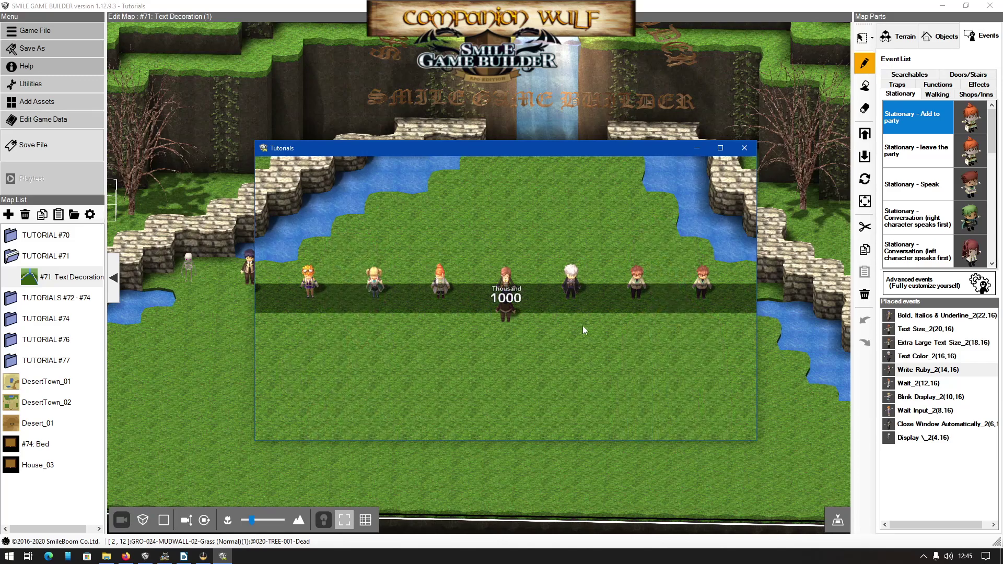
click(525, 329)
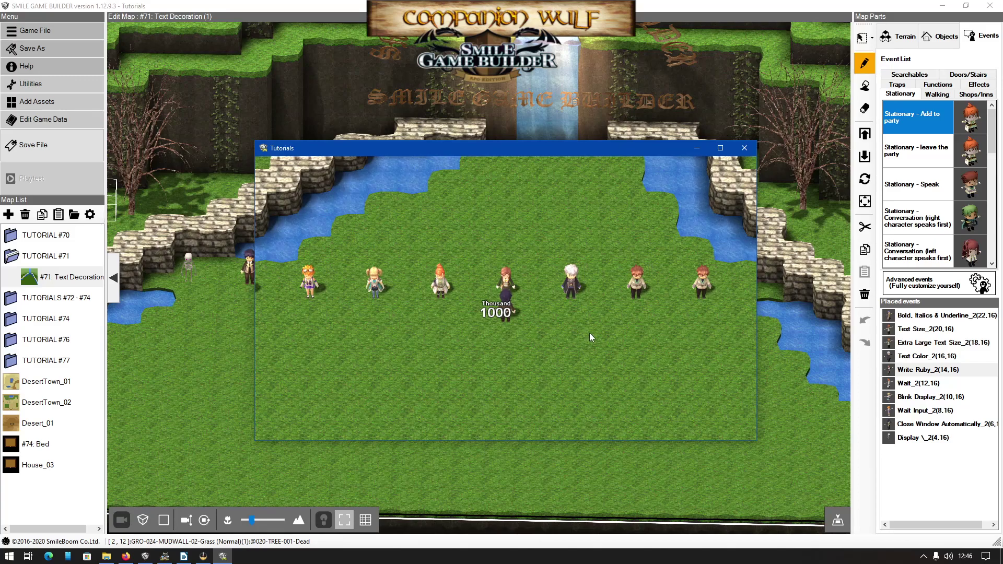
key(alt+F4)
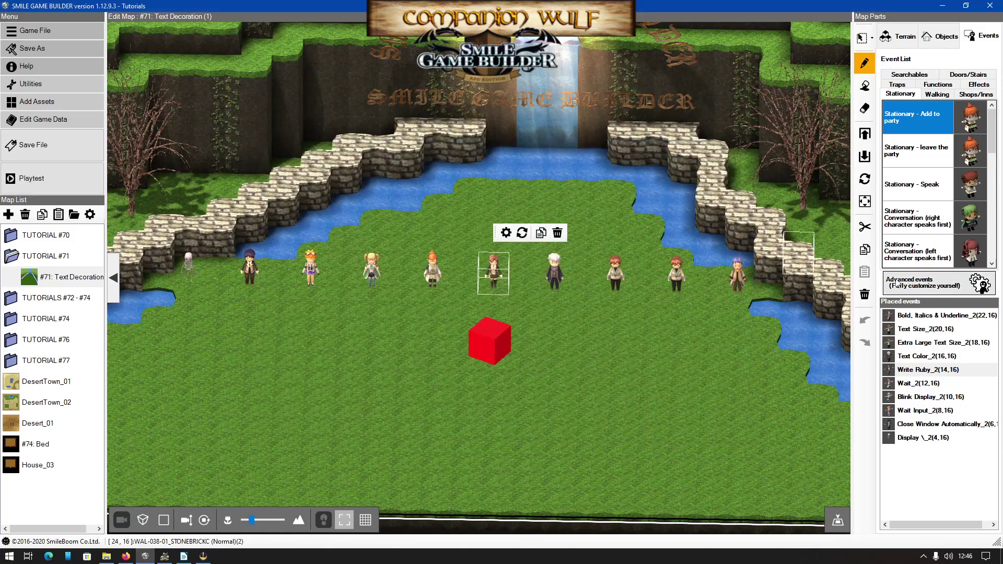
double_click(493, 272)
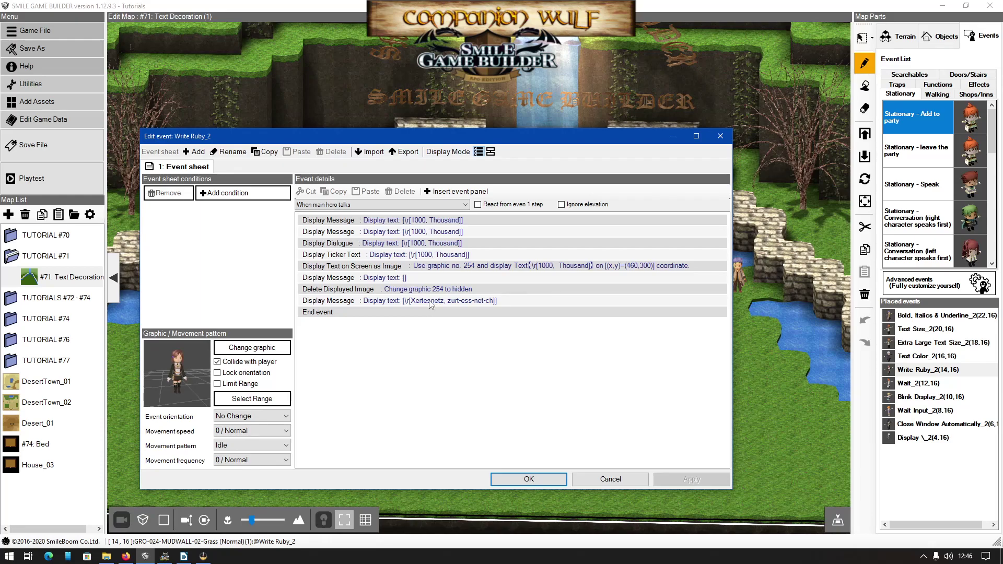
double_click(429, 302)
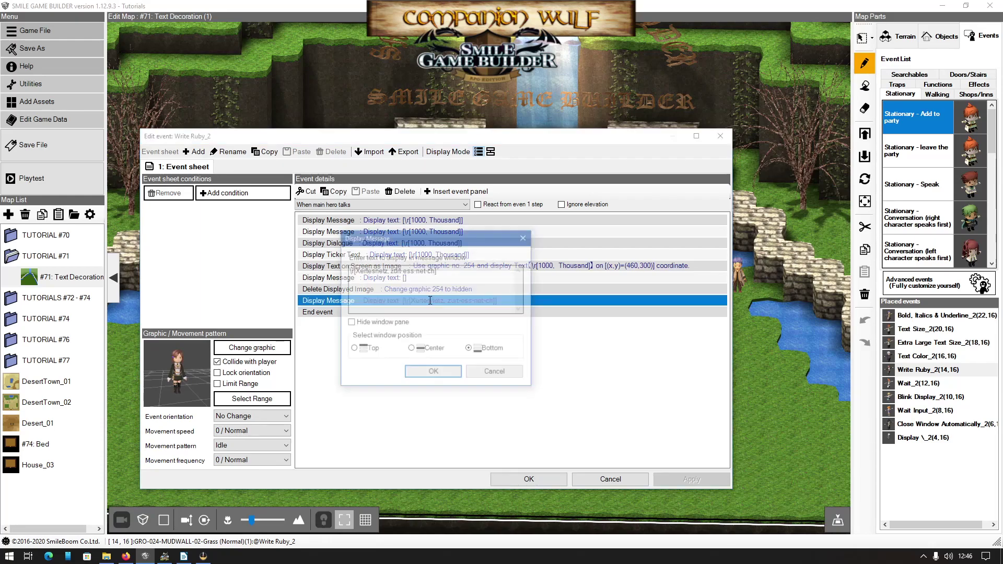
click(392, 296)
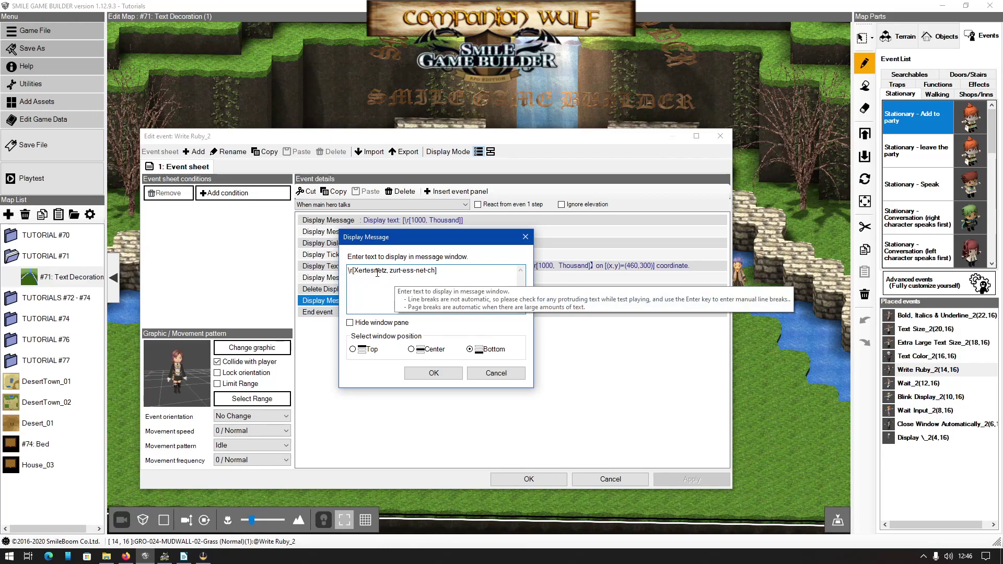
double_click(376, 272)
click(390, 272)
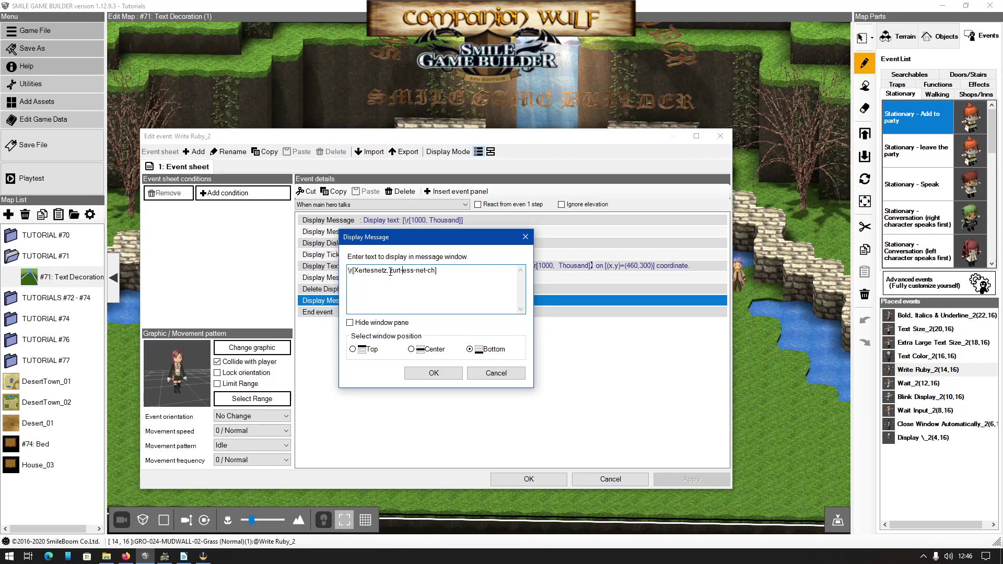
drag(390, 272, 435, 272)
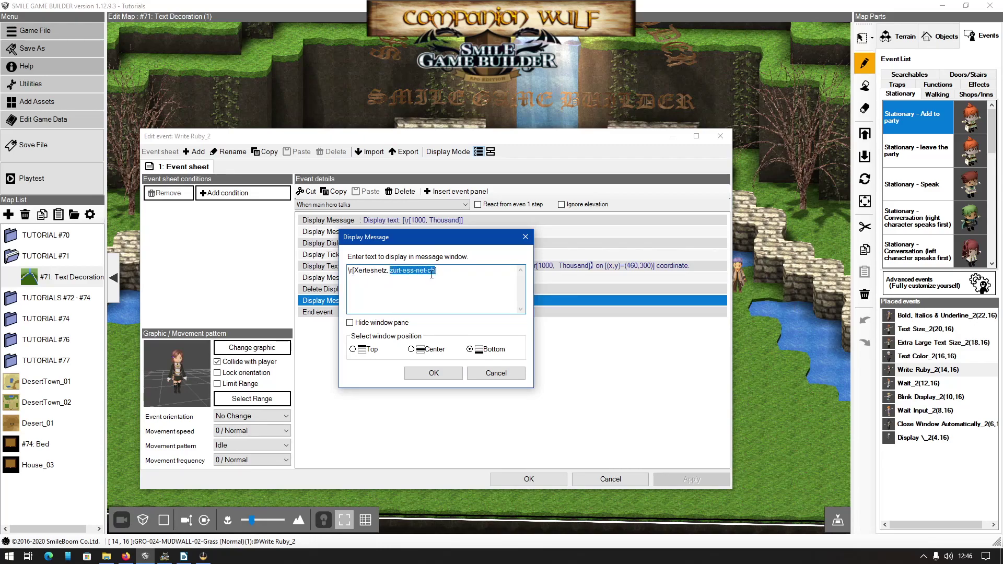
click(433, 373)
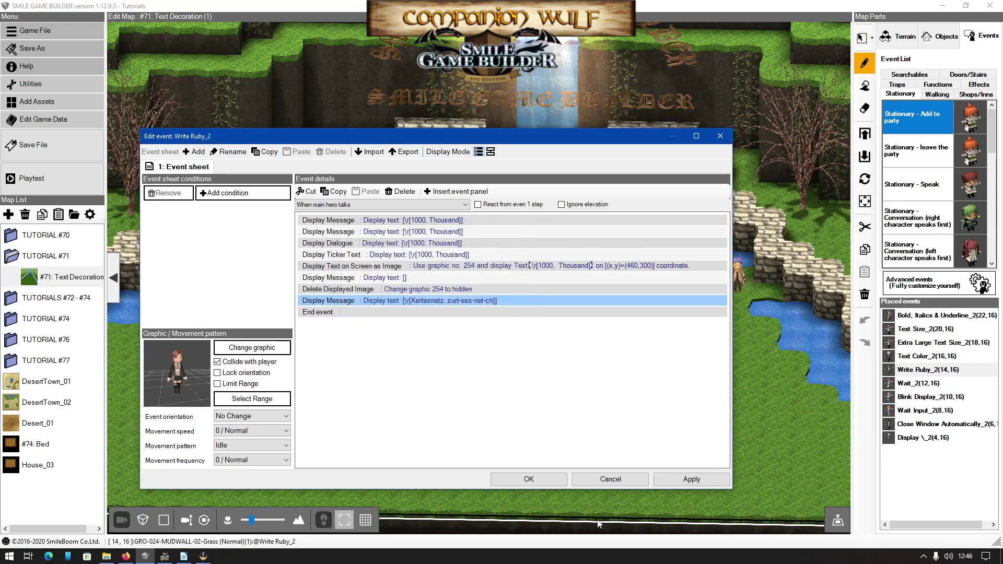
click(529, 479)
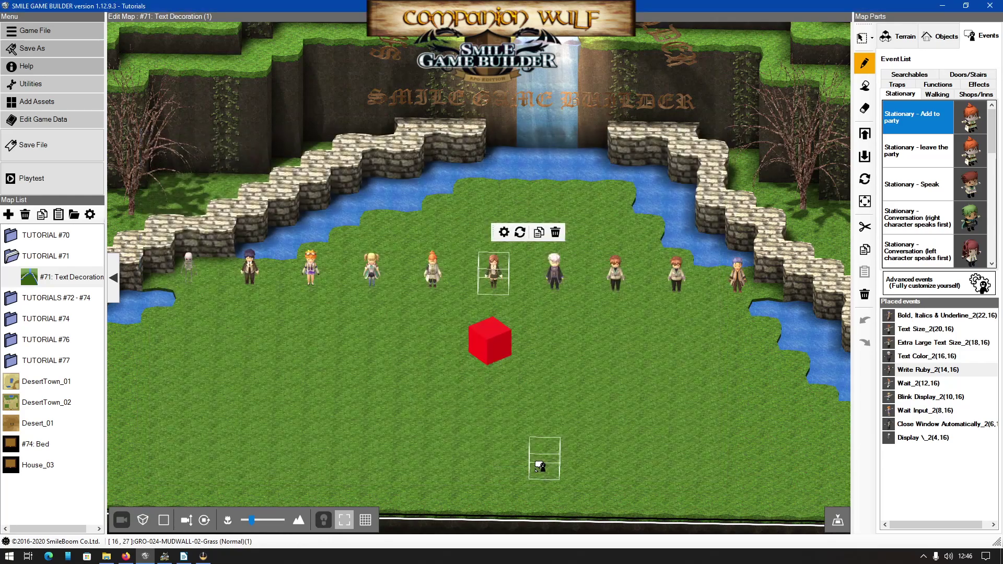
click(52, 190)
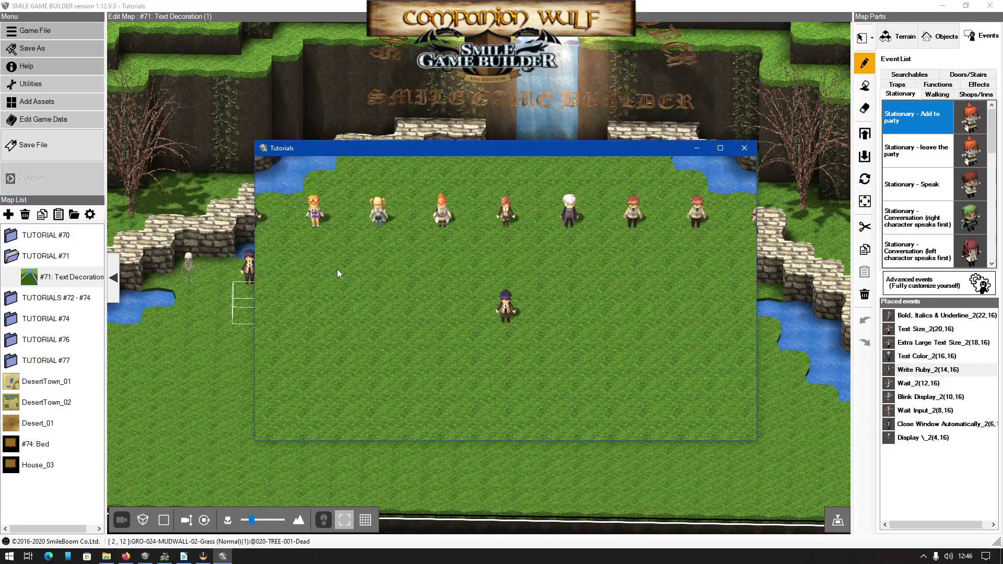
key(Up)
key(Return)
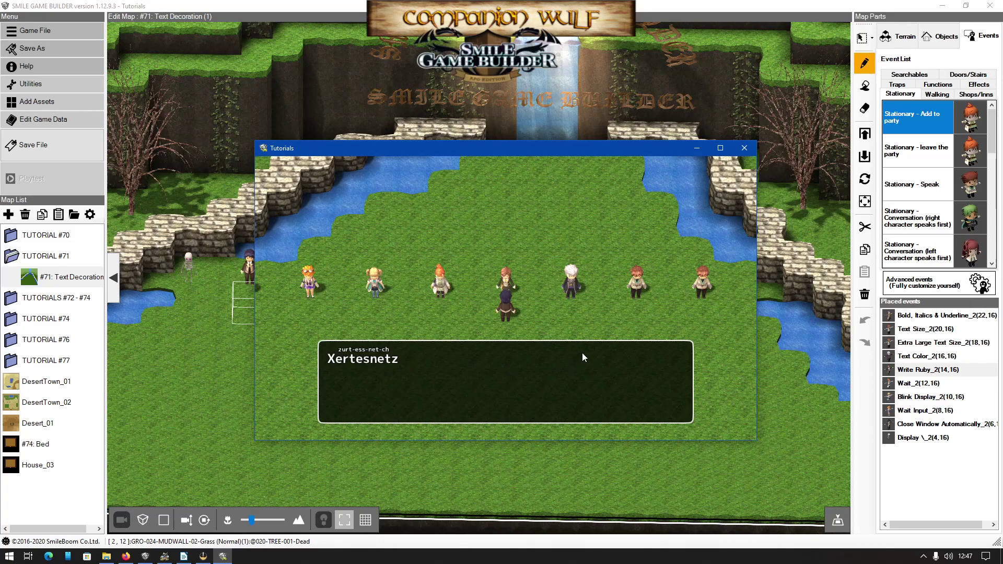
click(754, 146)
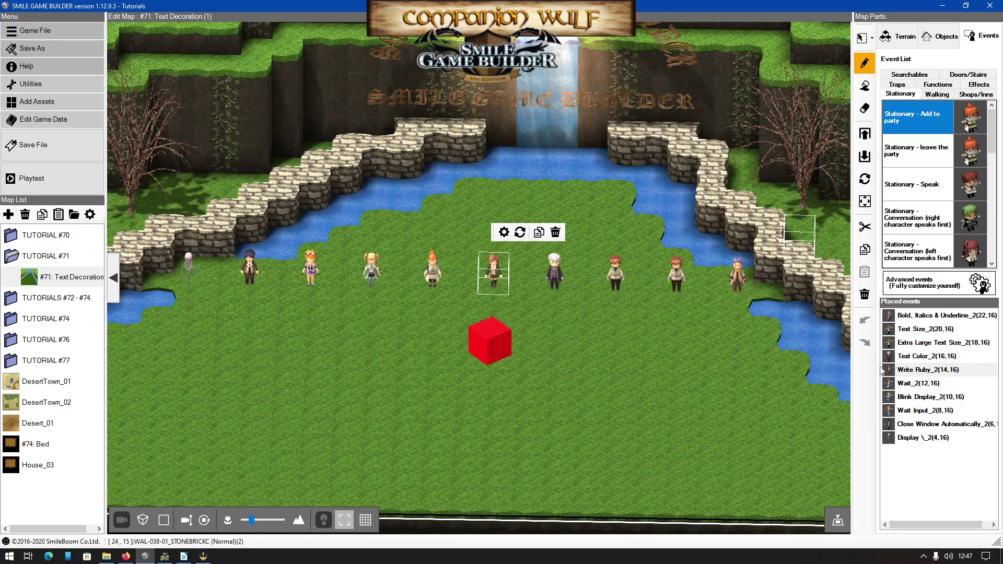
Open Wait_2, view its first message's \w wait codes, and close everything unchanged
click(894, 384)
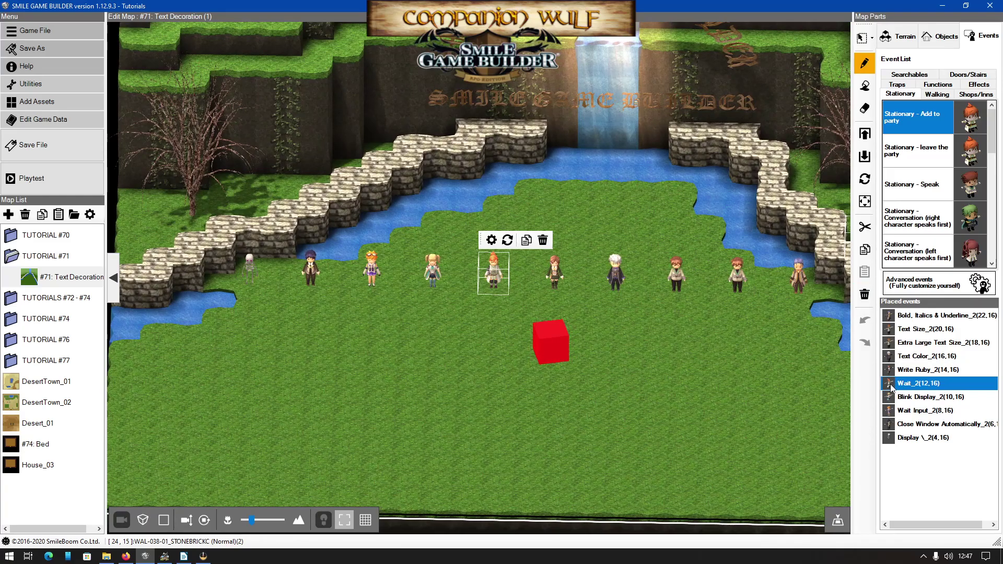
double_click(891, 384)
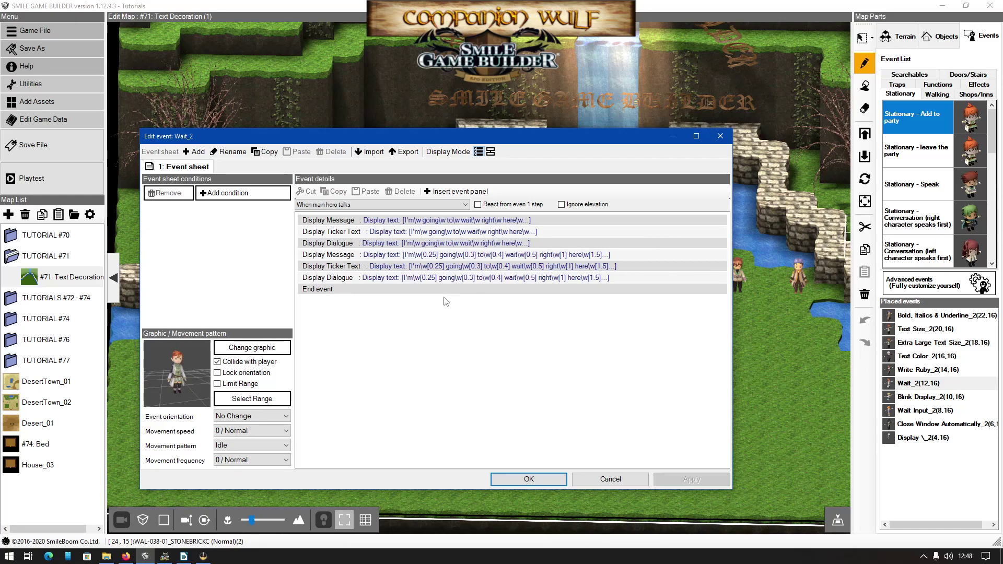
double_click(414, 221)
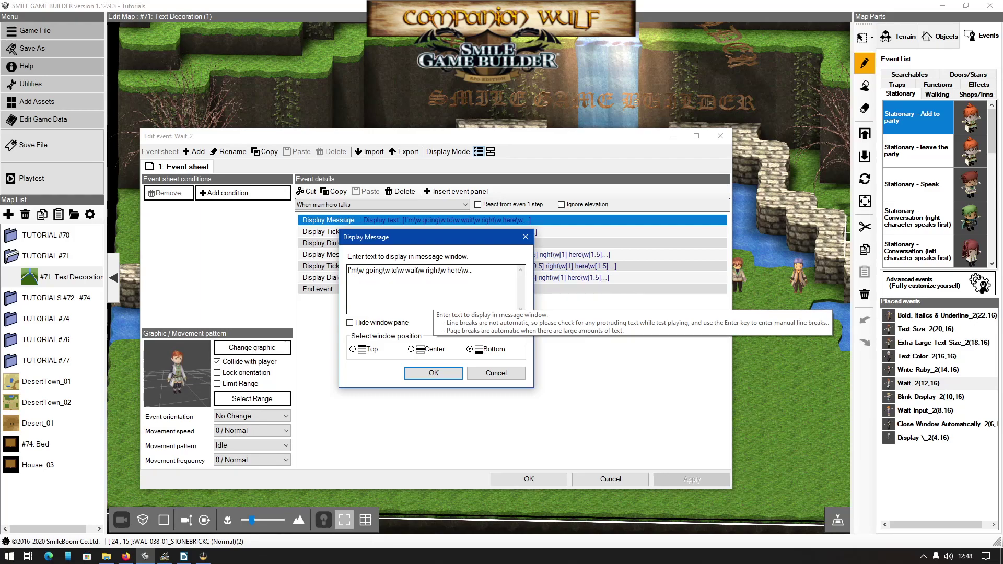
click(434, 372)
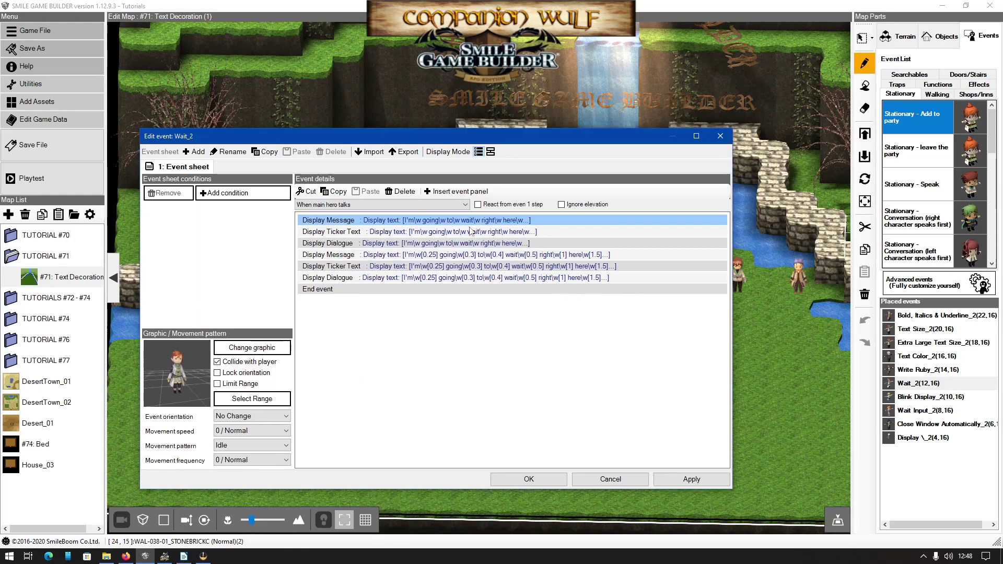
key(Return)
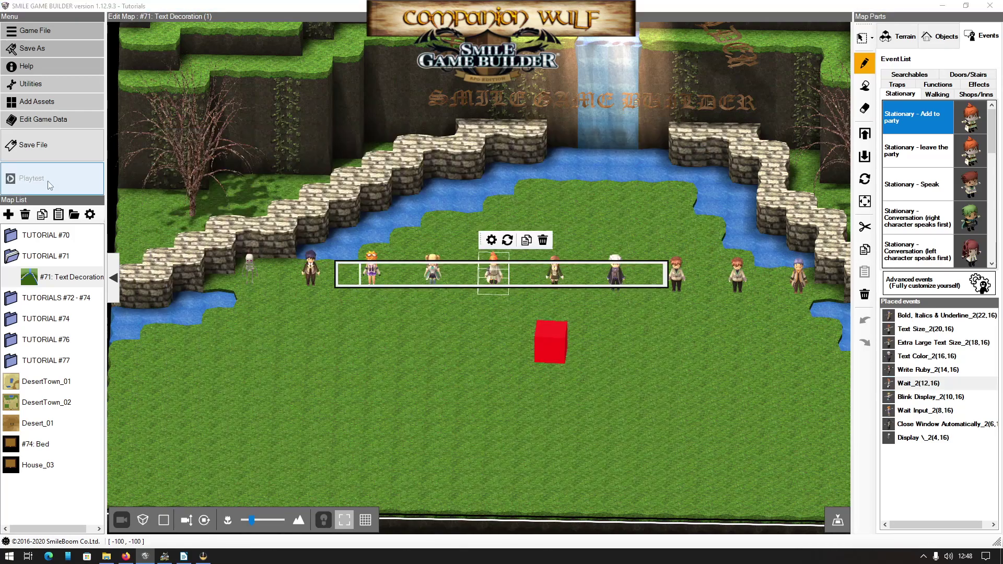
Playtest and step through Wait_2's message and ticker versions, then close the test window
click(48, 180)
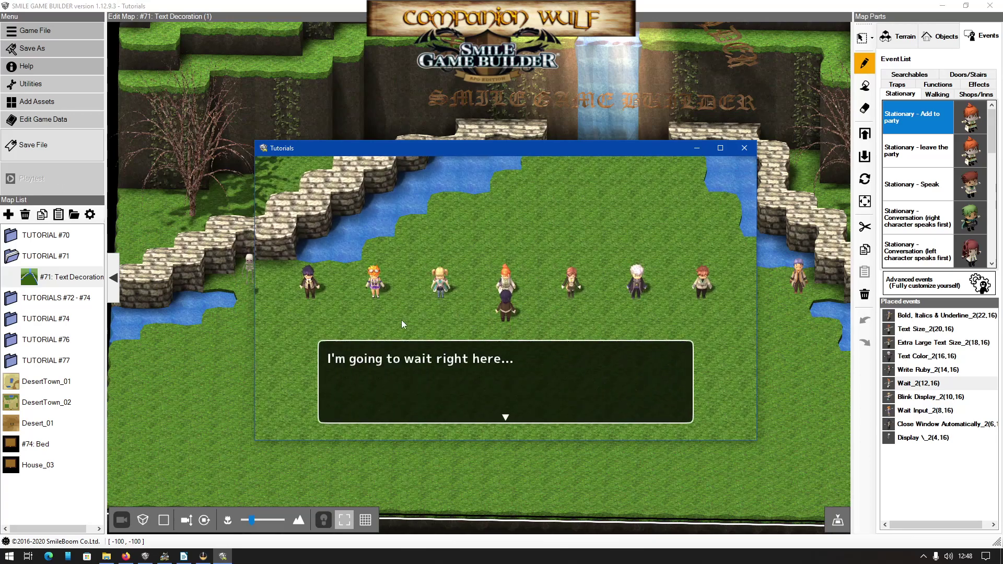
click(588, 343)
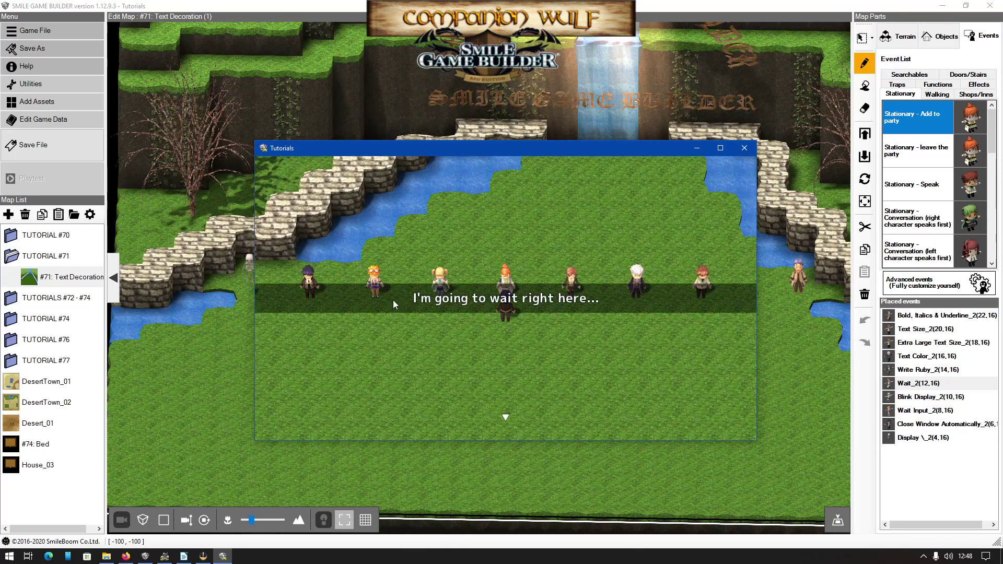
click(594, 347)
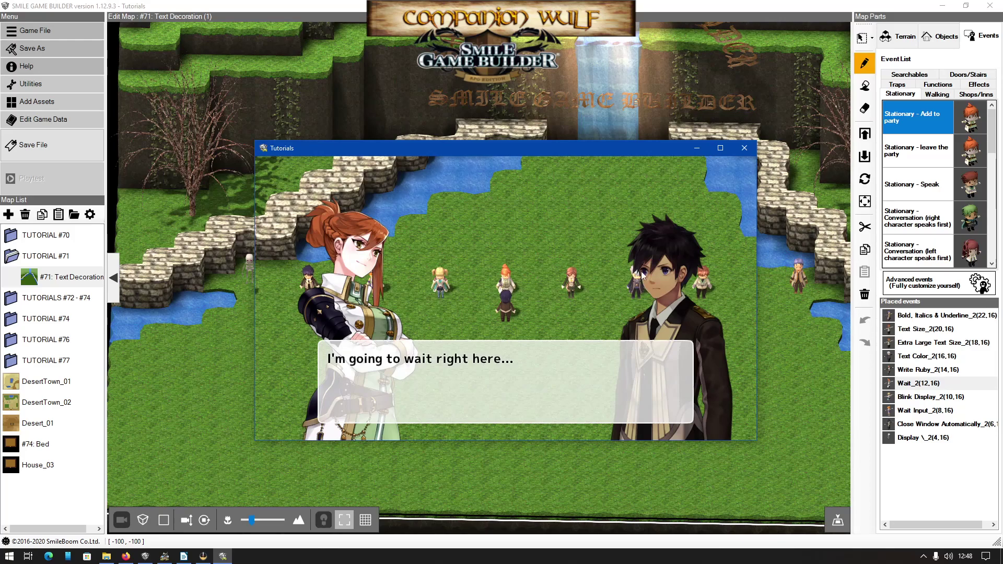
click(745, 148)
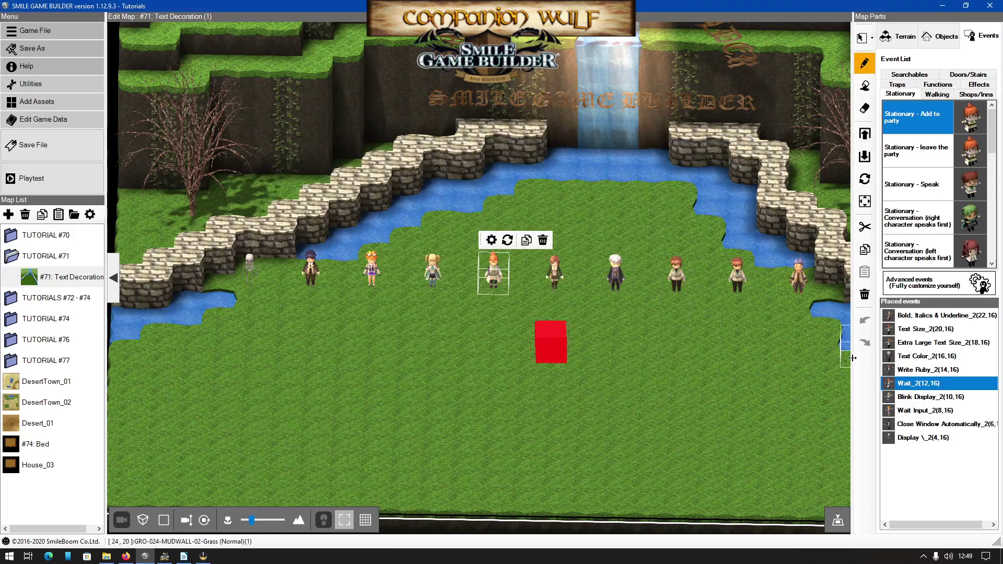
double_click(889, 387)
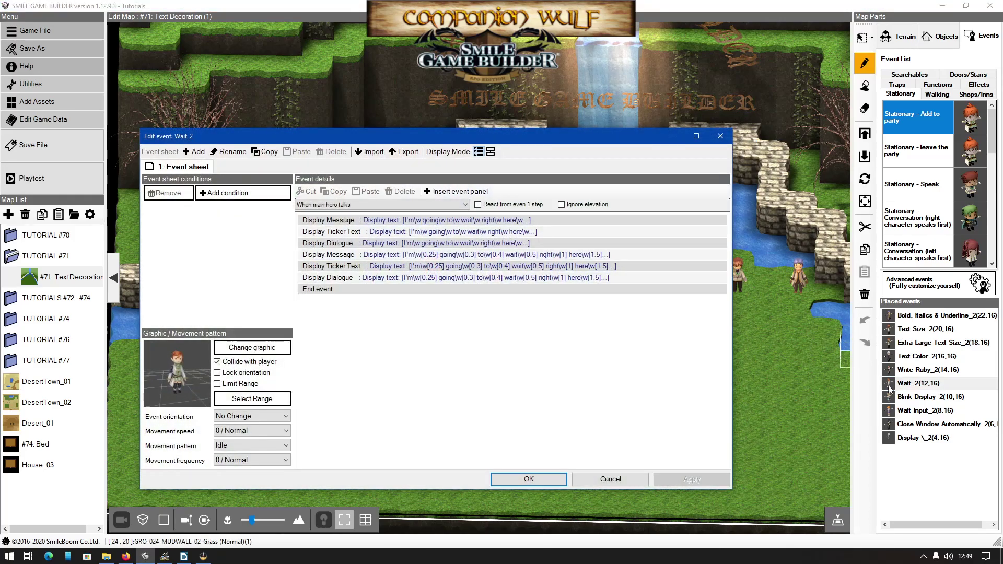
double_click(458, 255)
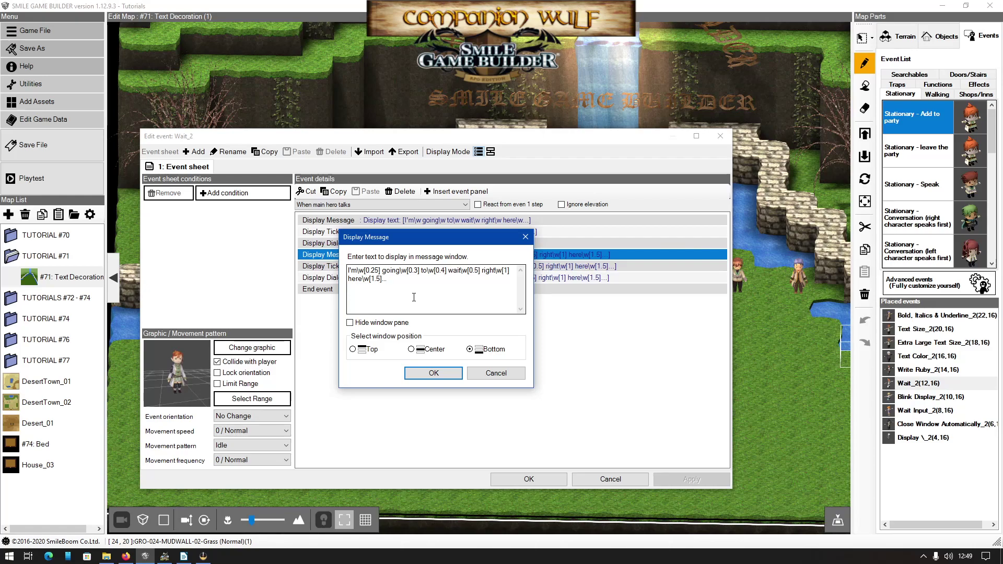
click(380, 300)
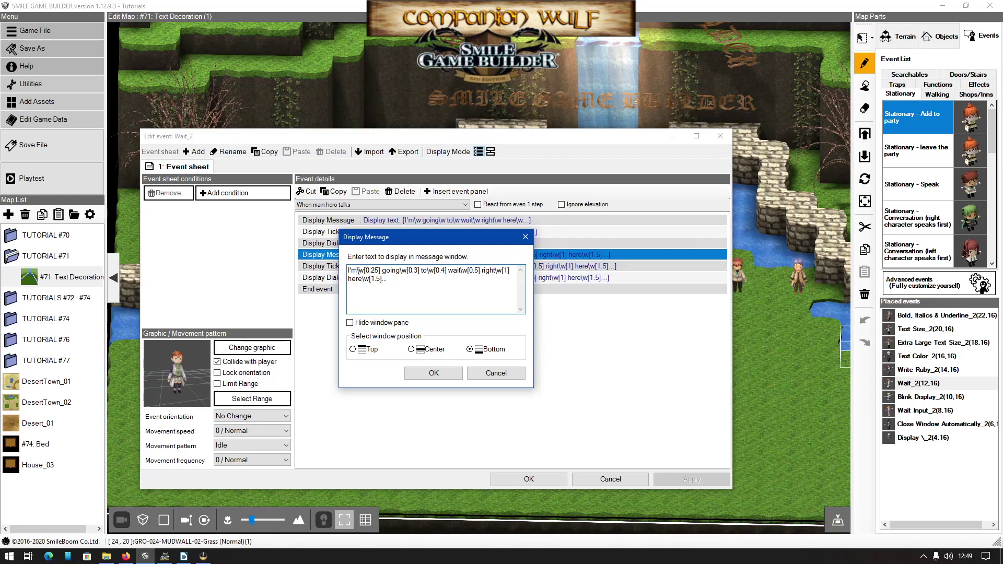
drag(357, 271, 386, 274)
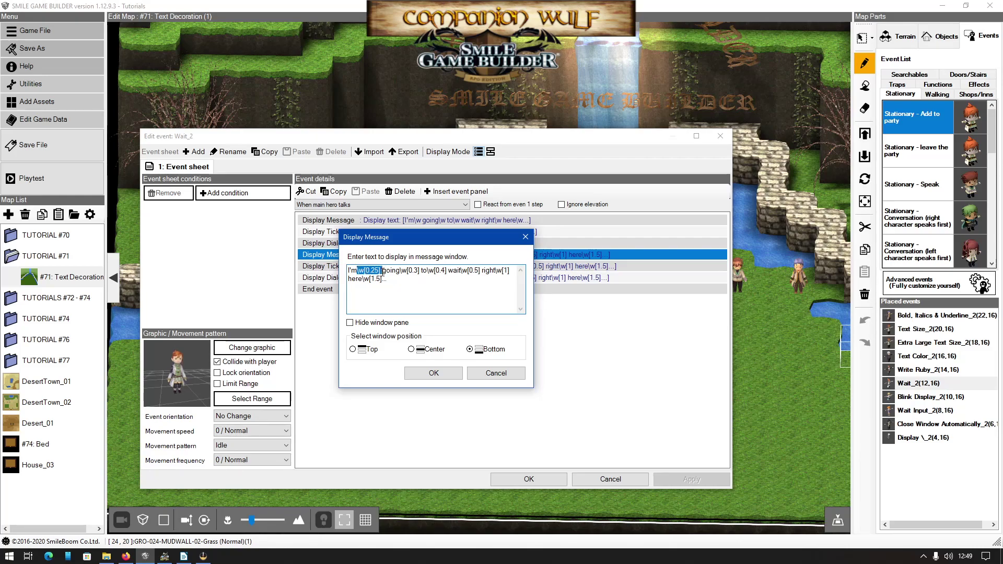
click(412, 270)
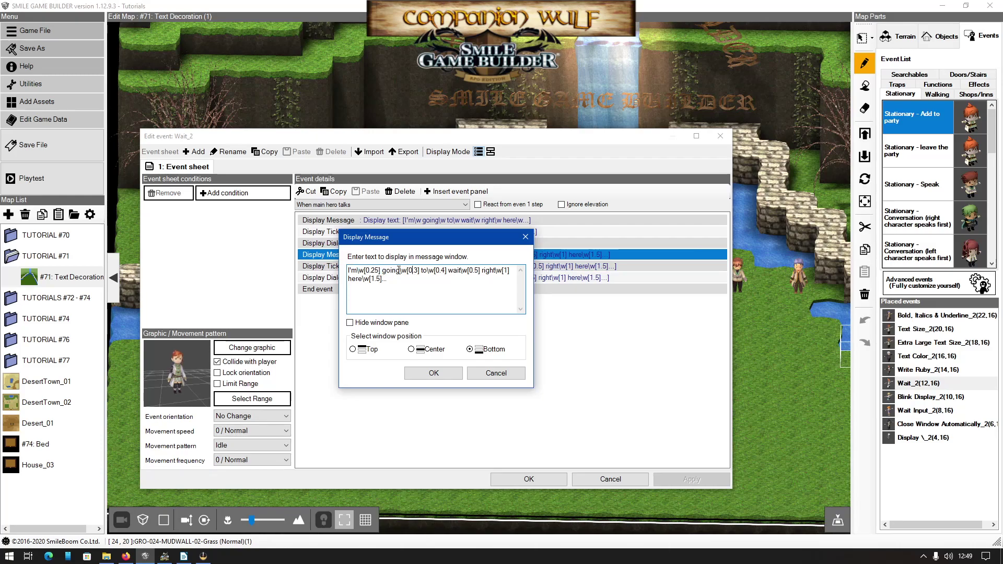
drag(405, 273, 447, 273)
click(496, 373)
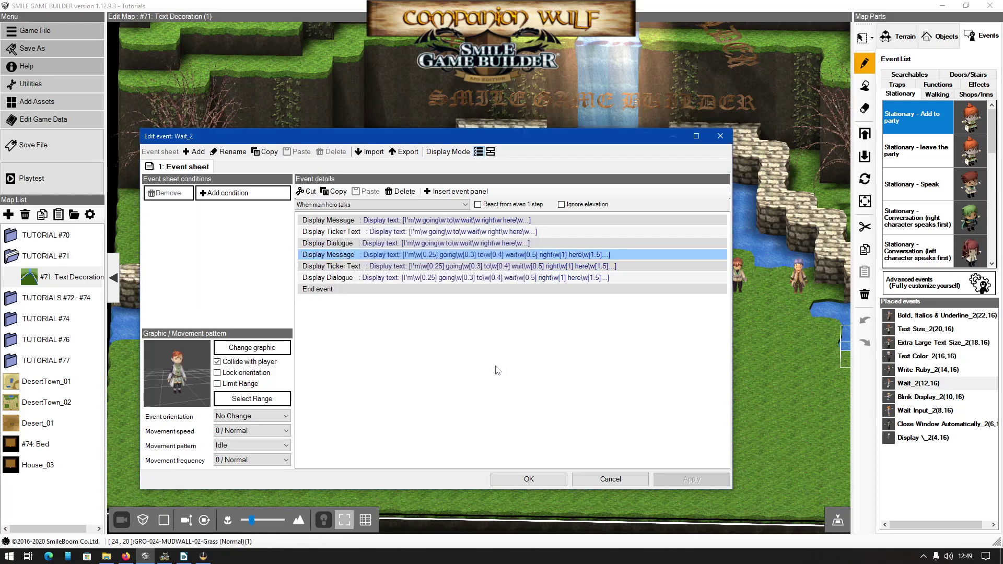
click(392, 268)
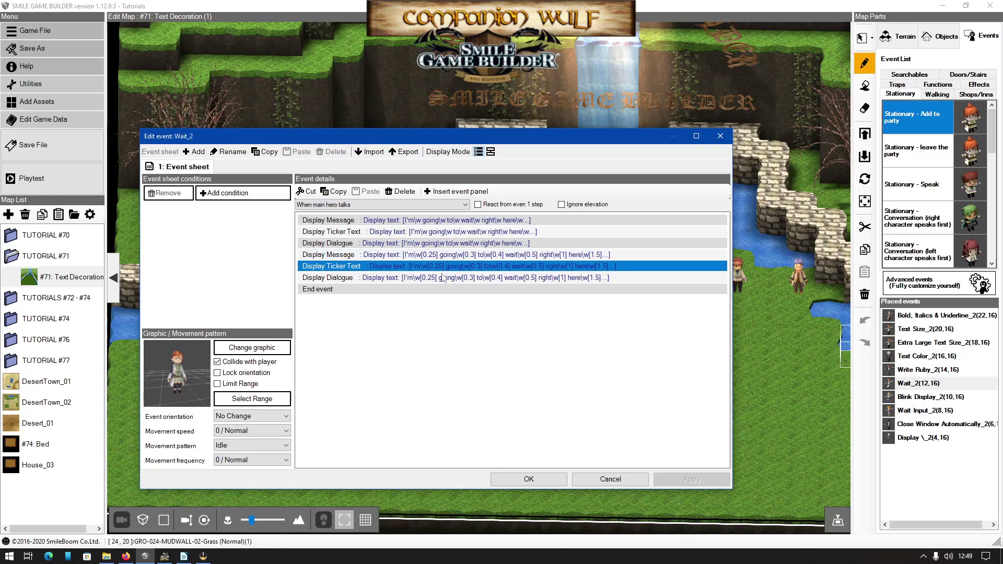
click(548, 484)
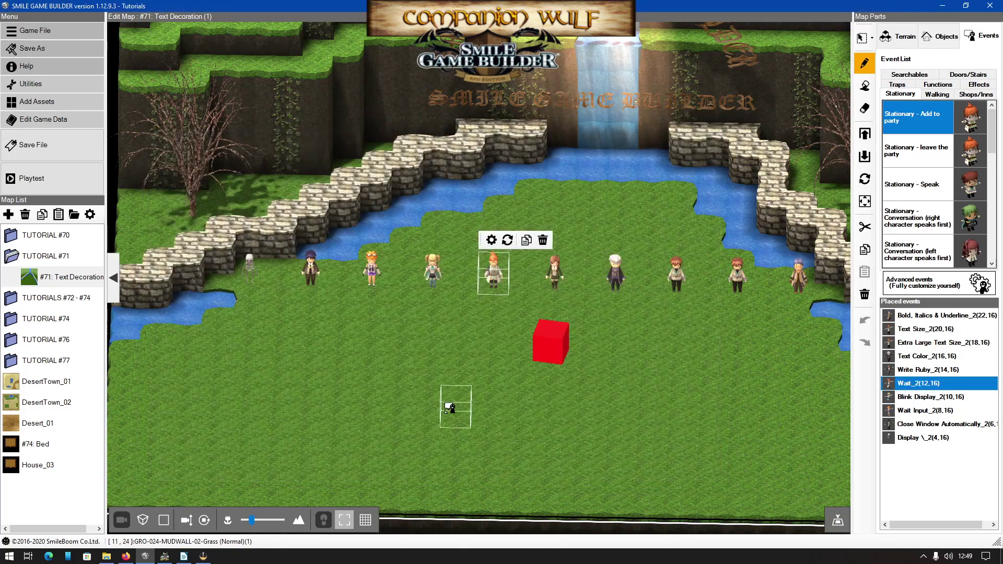
click(21, 178)
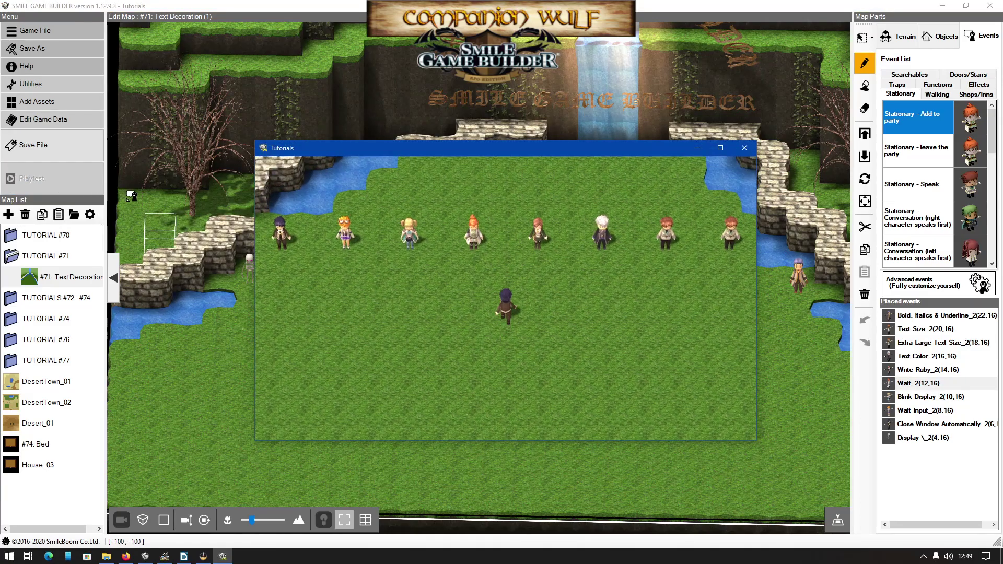
key(Up)
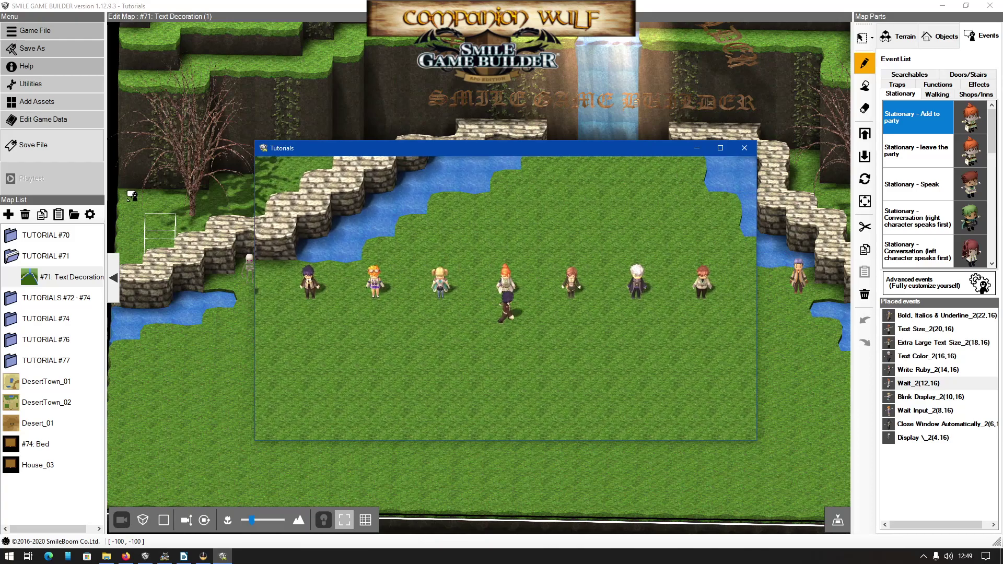
key(Return)
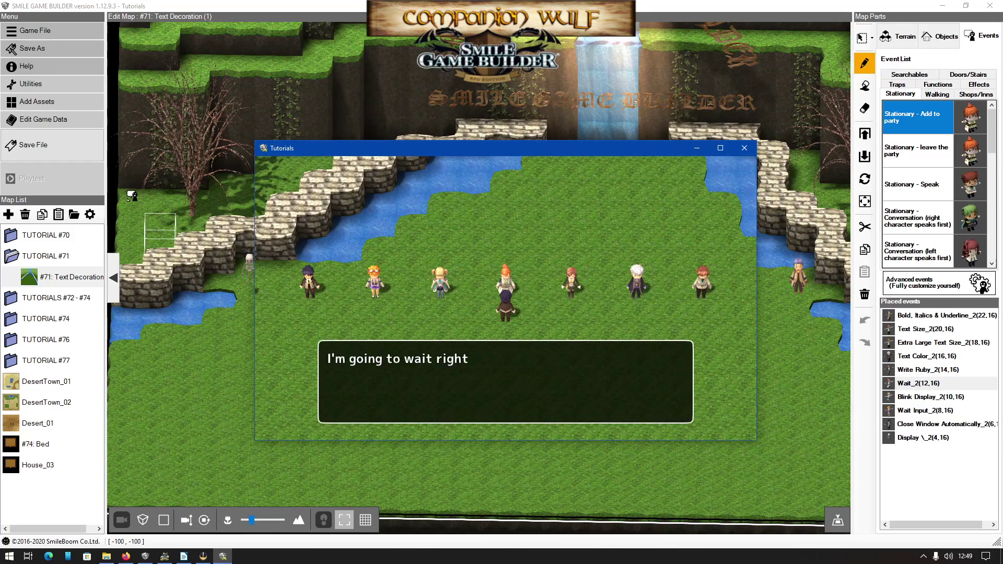
key(Return)
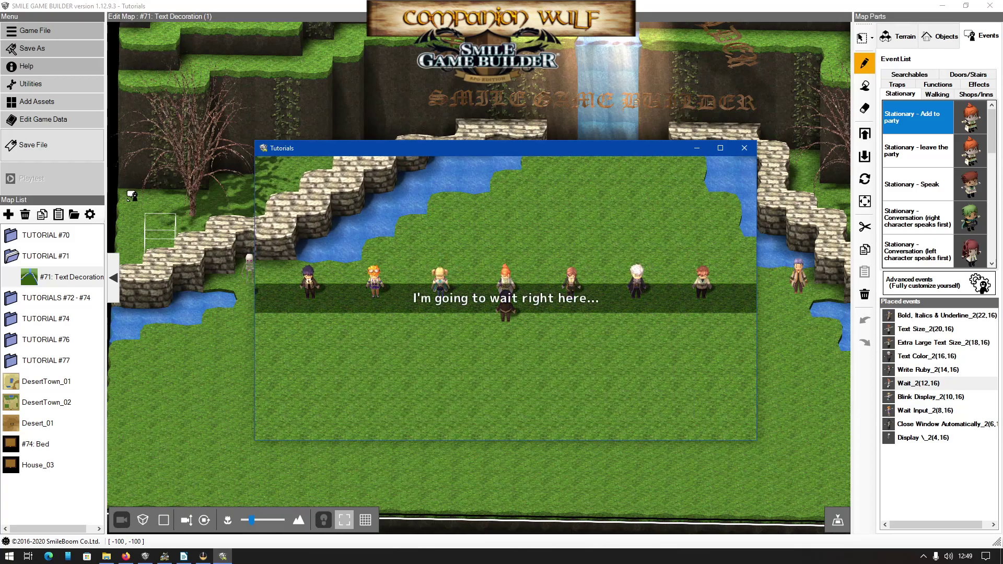
key(Return)
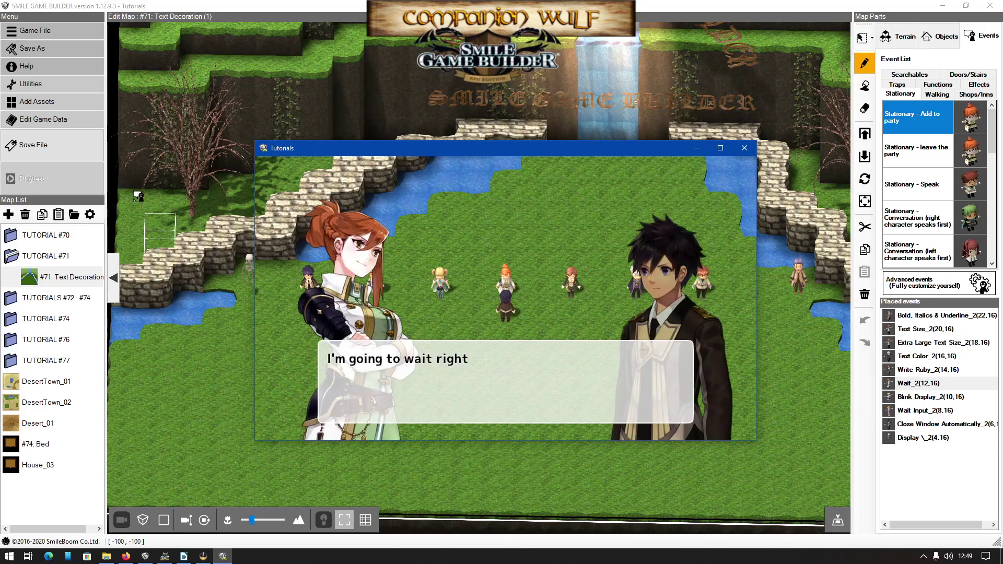
key(Return)
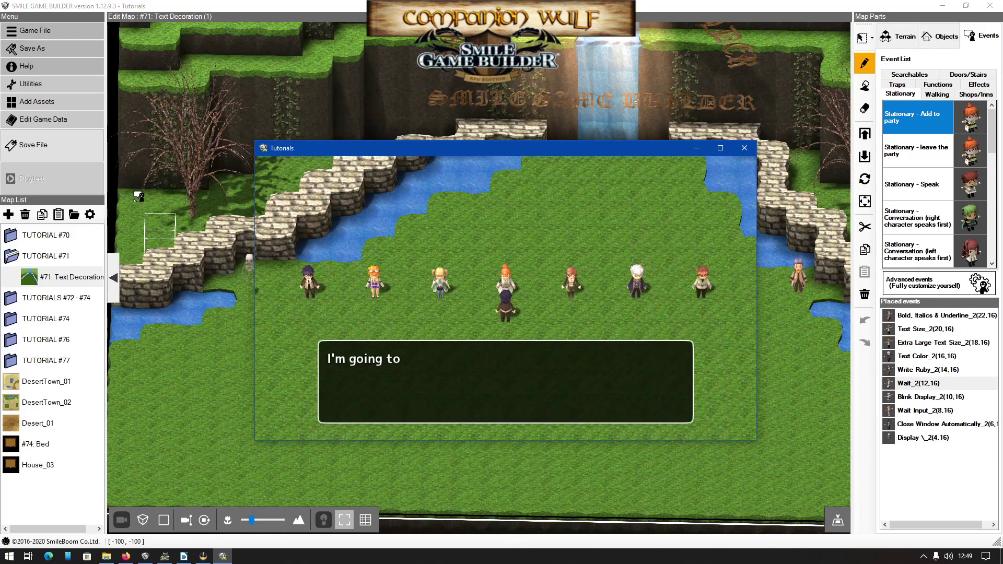
click(497, 349)
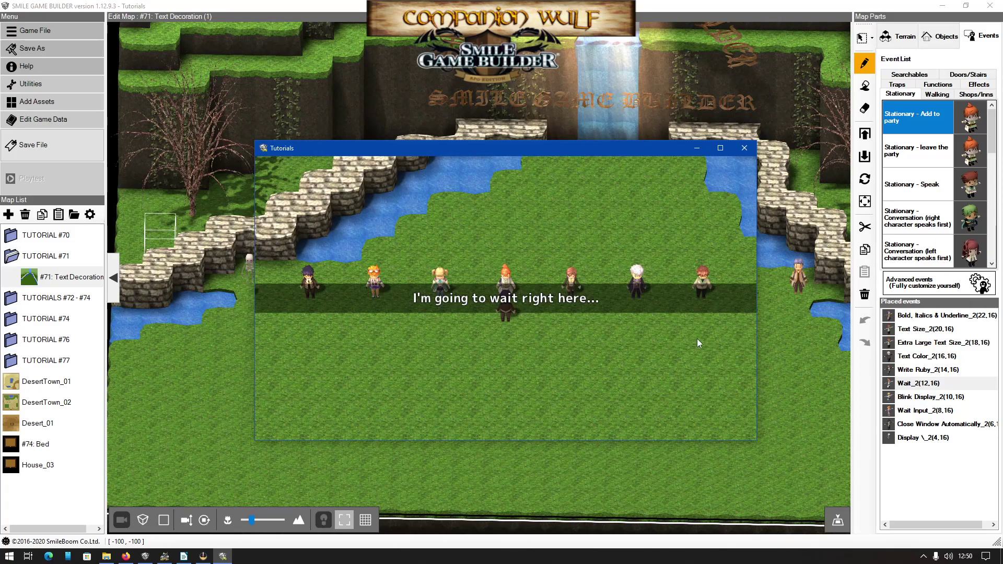
click(667, 319)
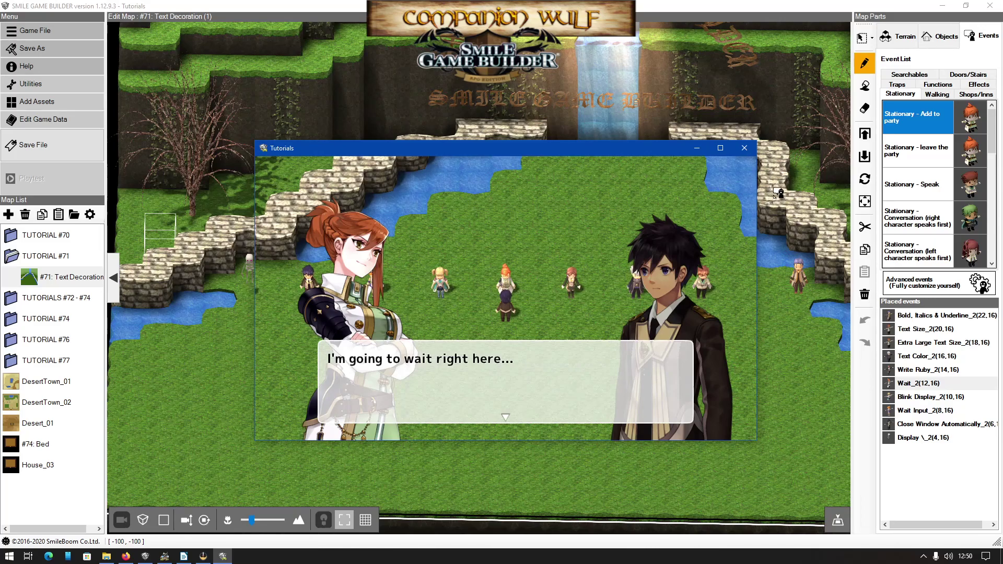
click(745, 148)
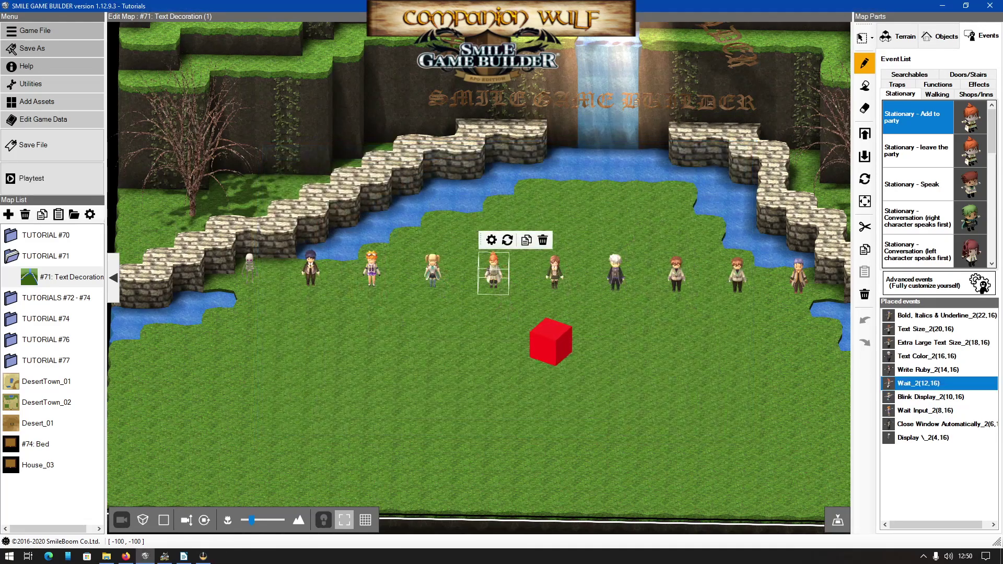
Reopen Blink Display_2's message, confirm it as Blink! \>Blink!\< Blink!, save, and playtest
click(892, 398)
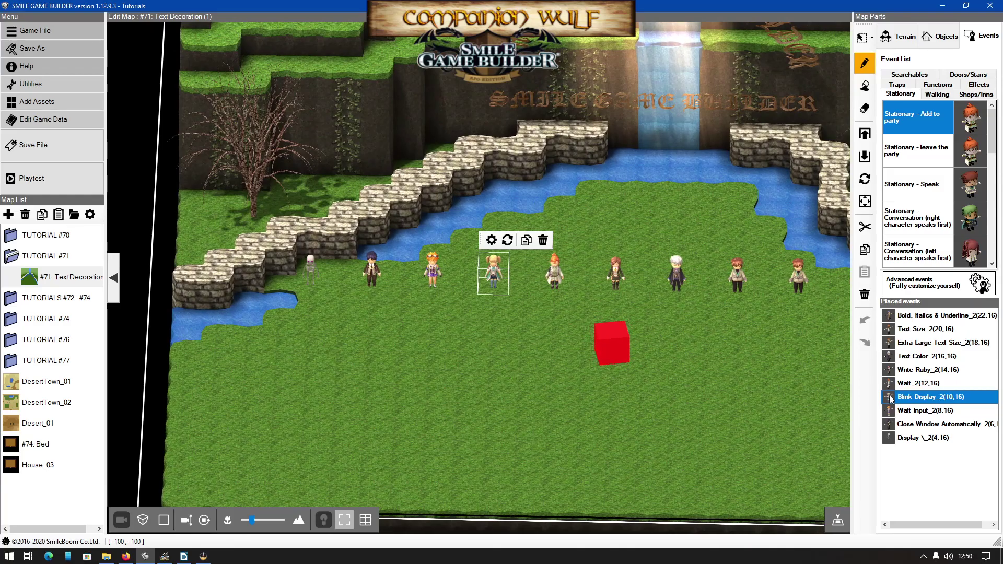
double_click(891, 398)
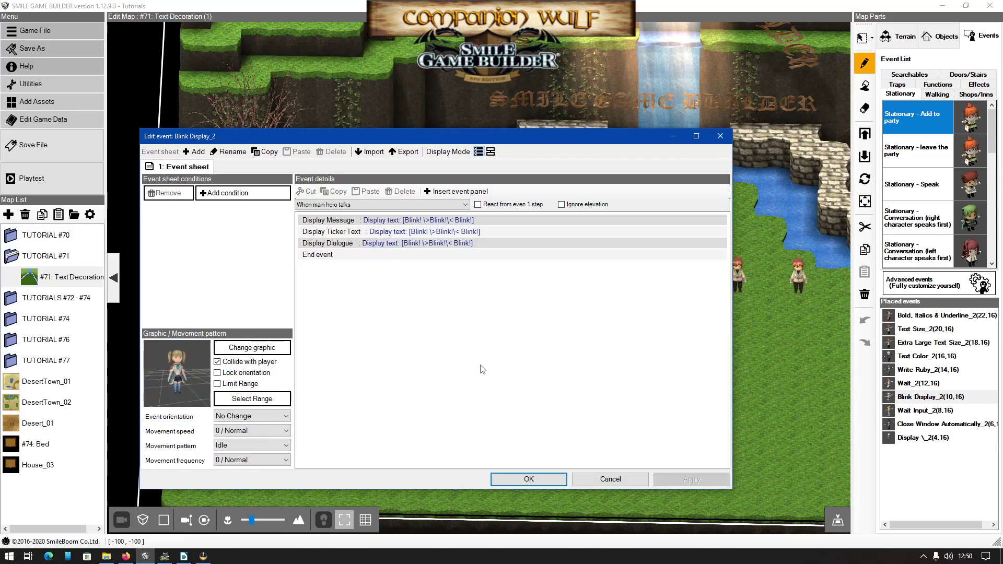
double_click(376, 220)
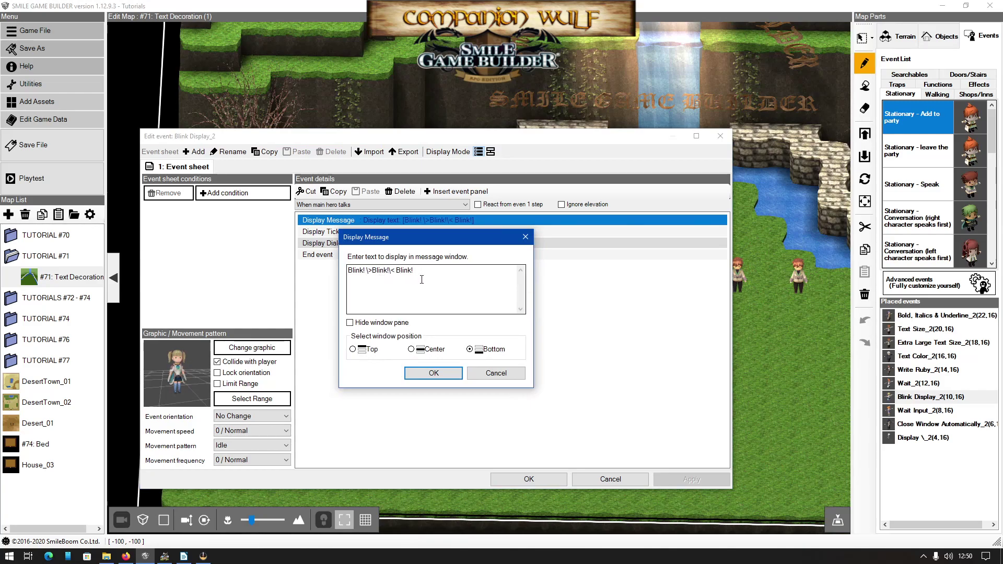
click(445, 374)
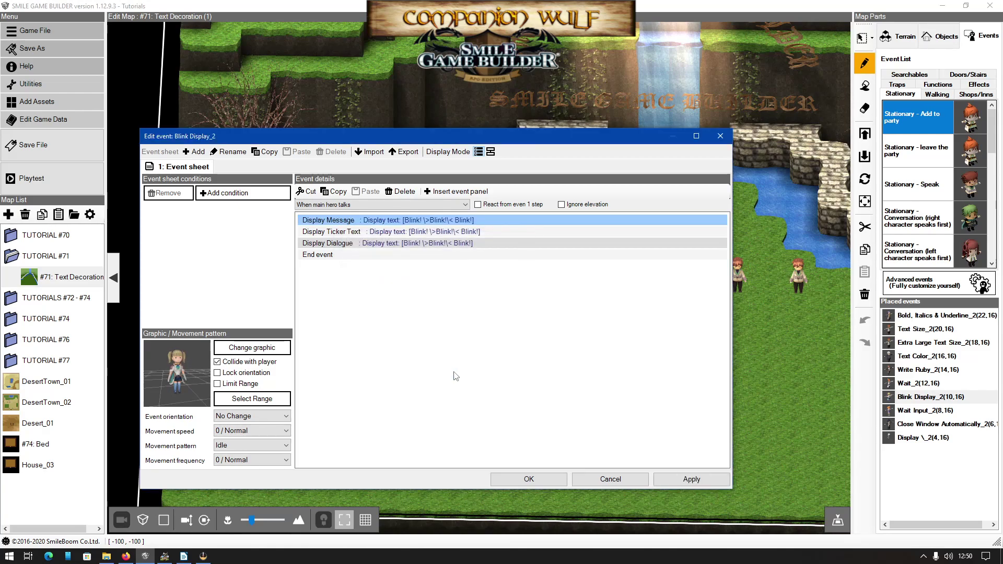
click(529, 478)
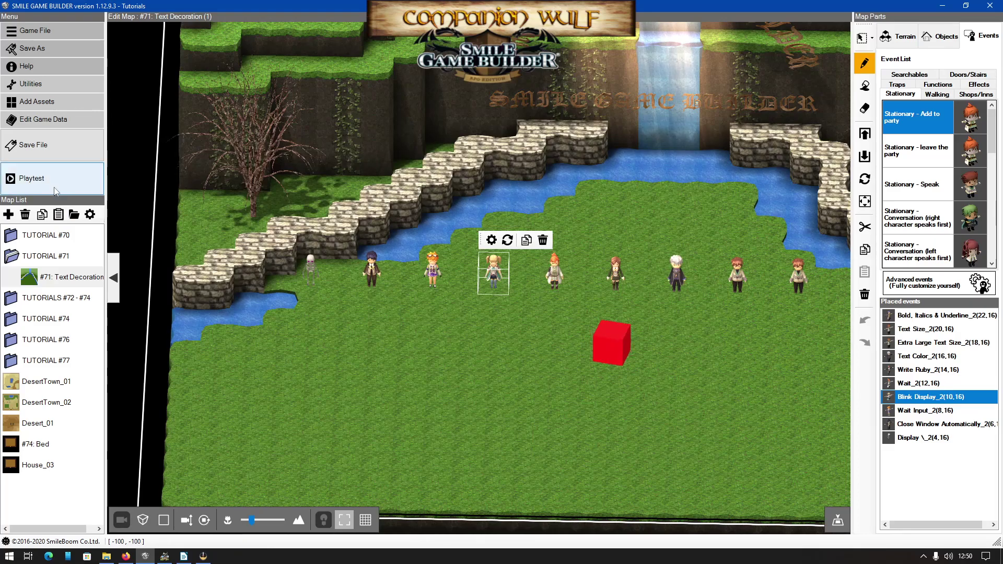
click(53, 179)
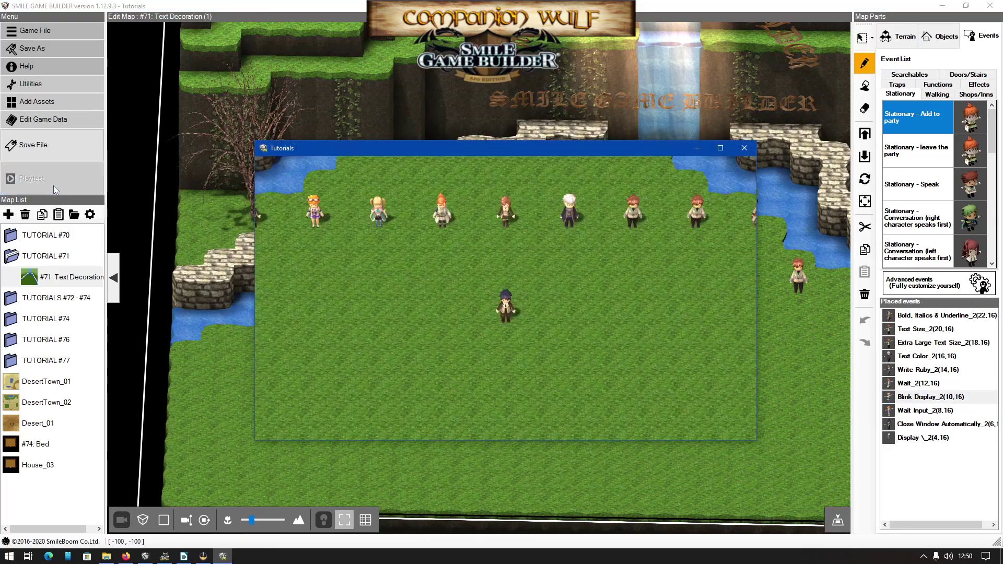
key(Up)
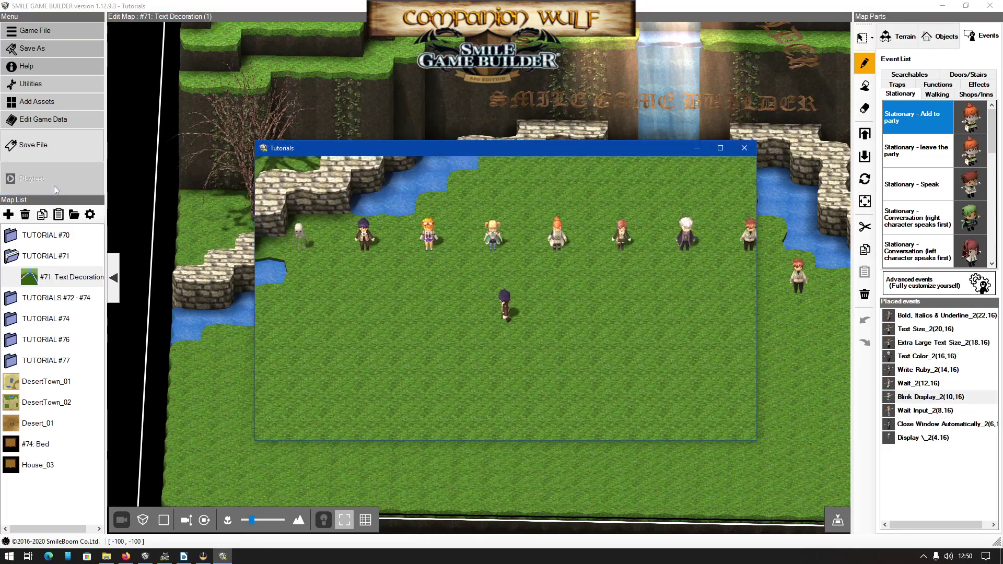
key(Left)
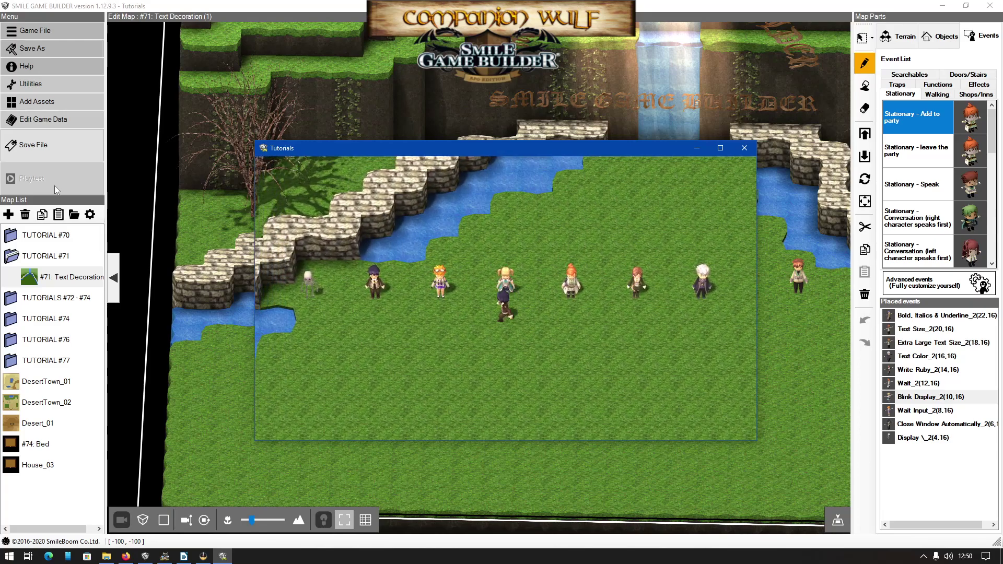
key(Return)
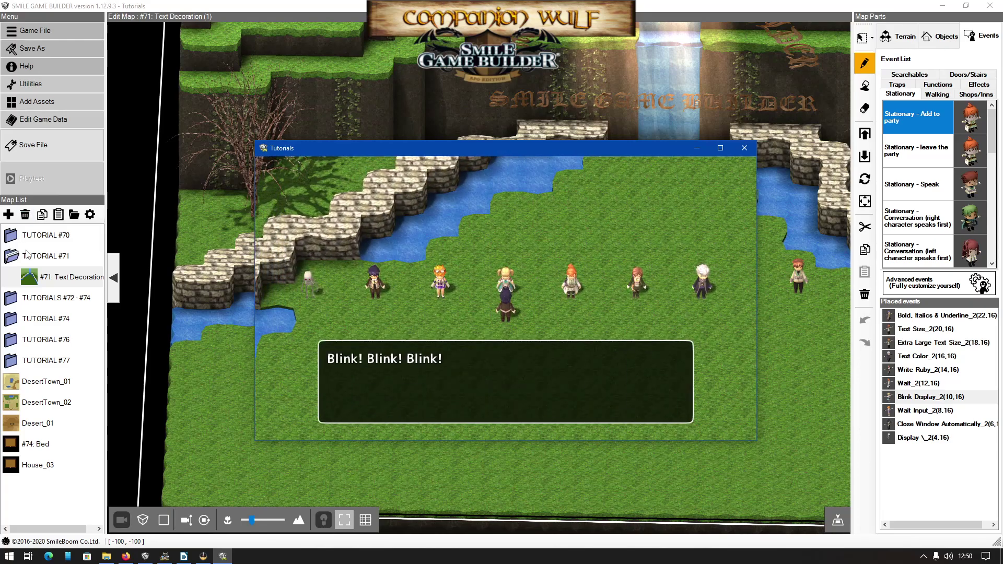
key(Return)
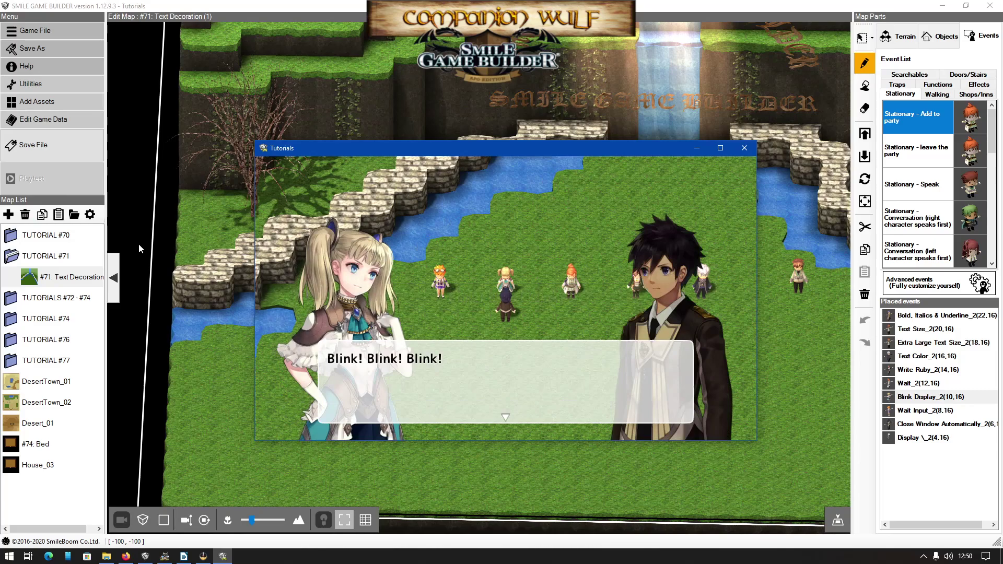
key(Return)
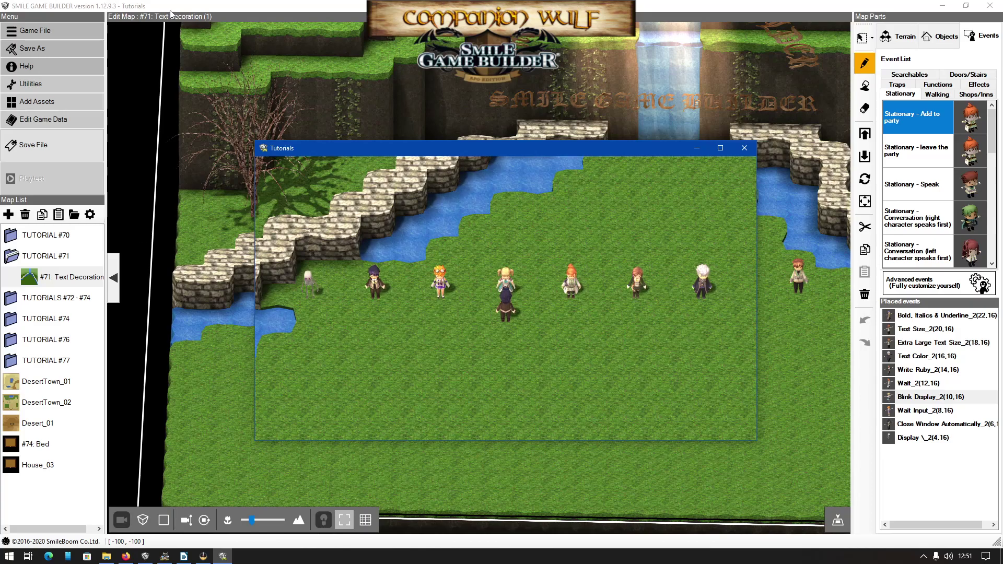
click(745, 149)
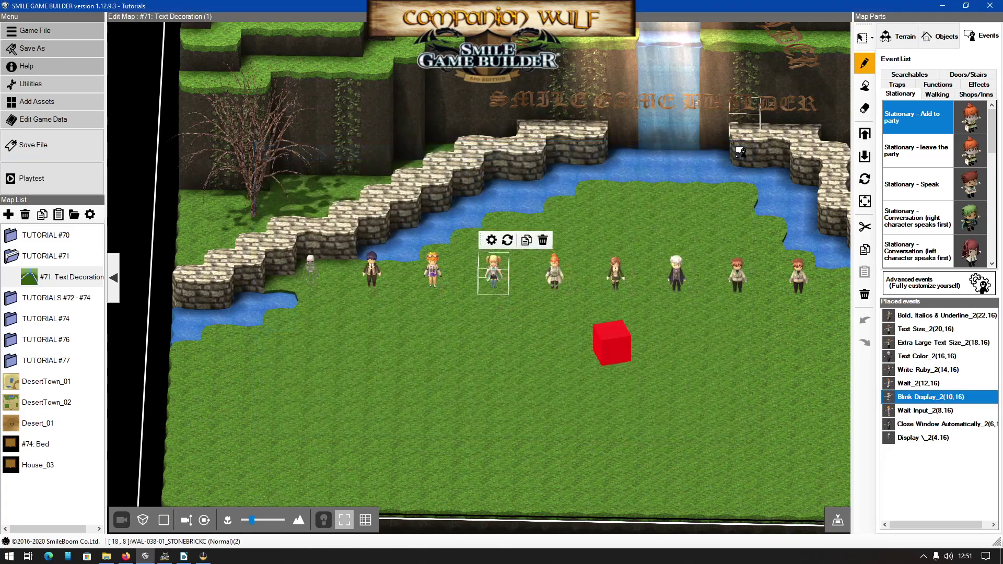
click(888, 411)
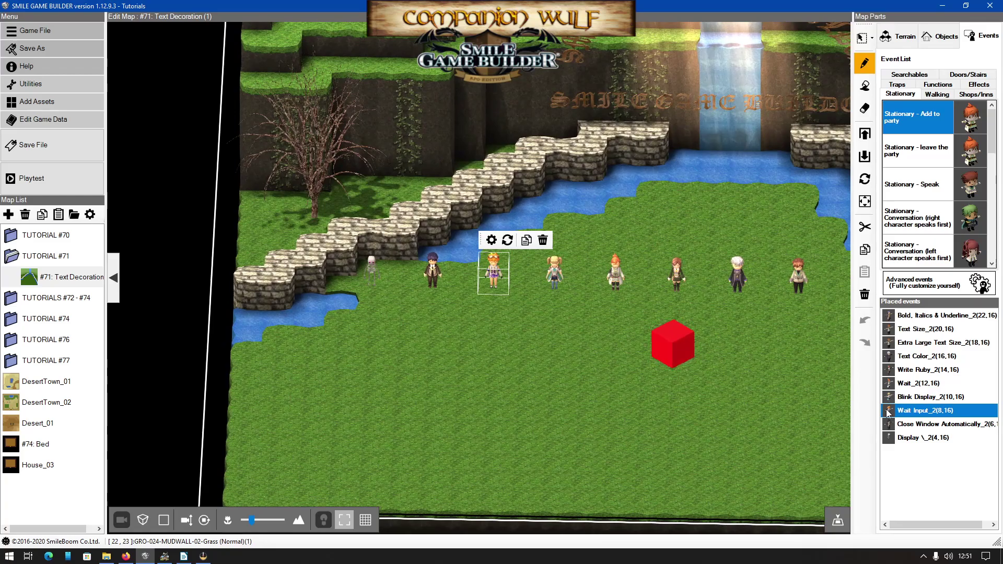
double_click(889, 410)
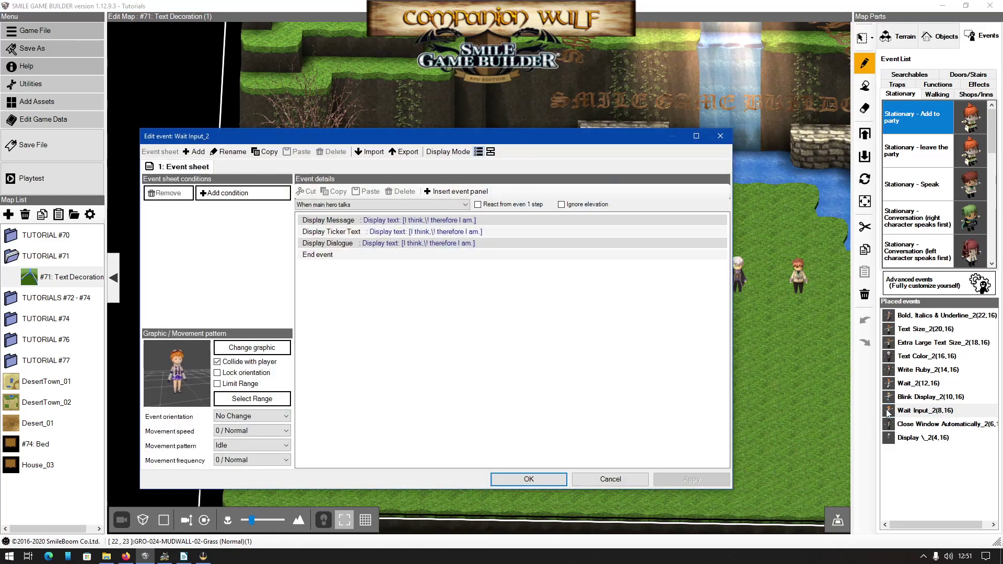
double_click(426, 220)
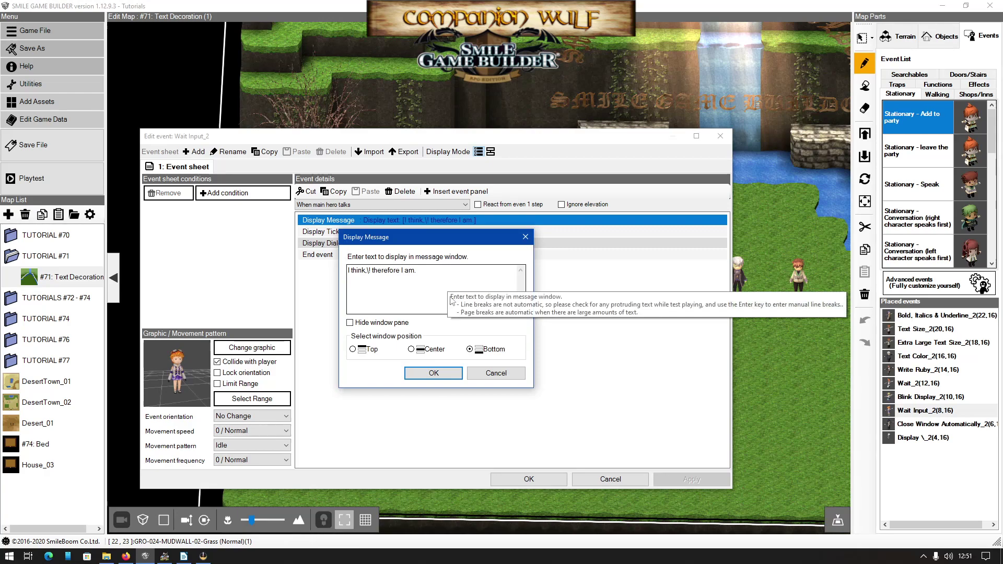
click(459, 310)
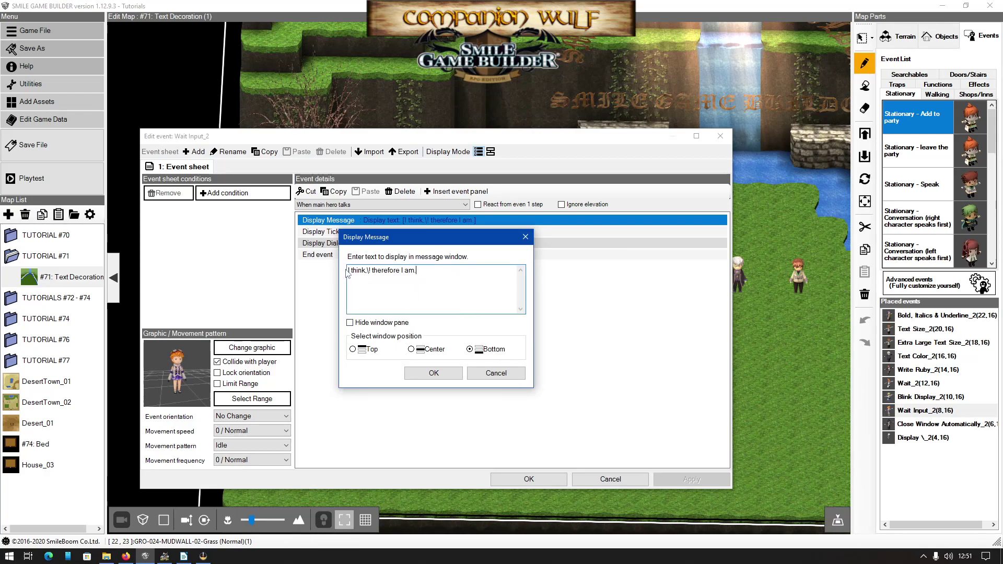
click(368, 270)
click(433, 372)
click(563, 480)
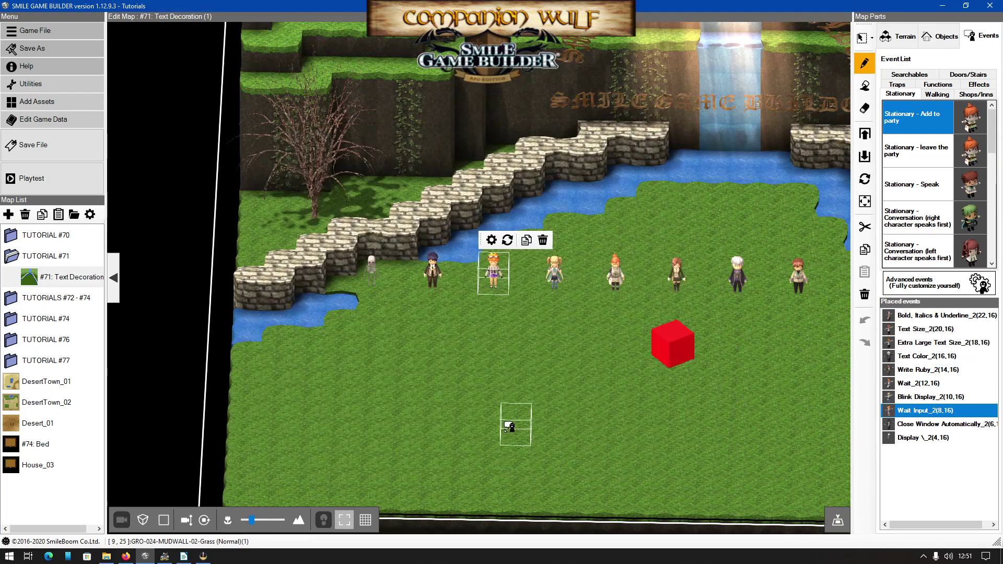
click(70, 183)
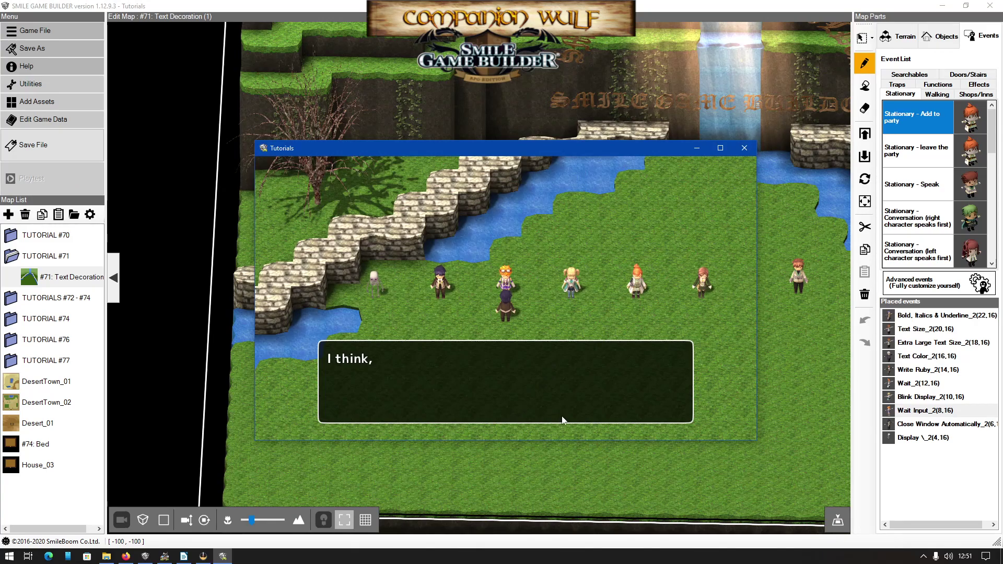
click(568, 428)
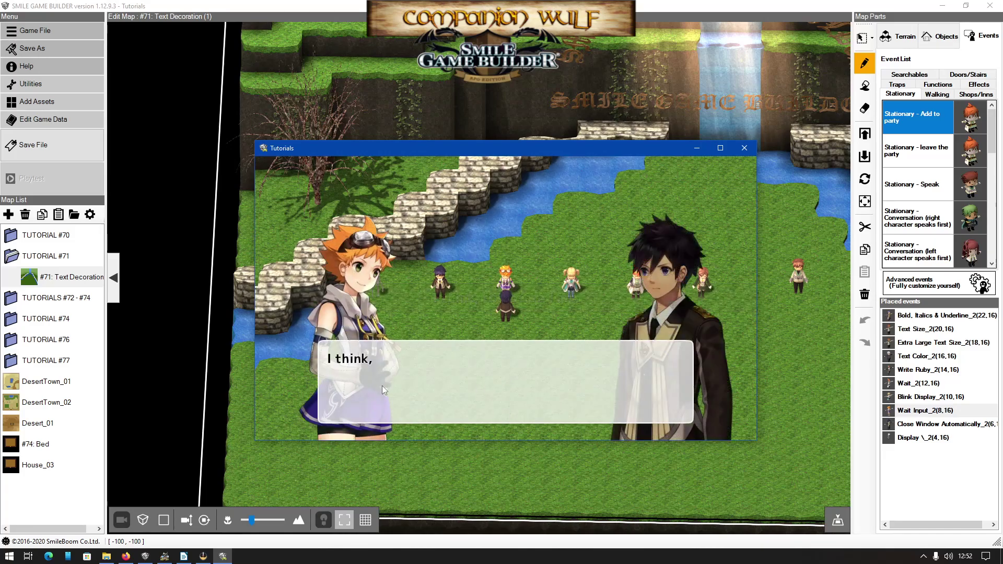
click(535, 365)
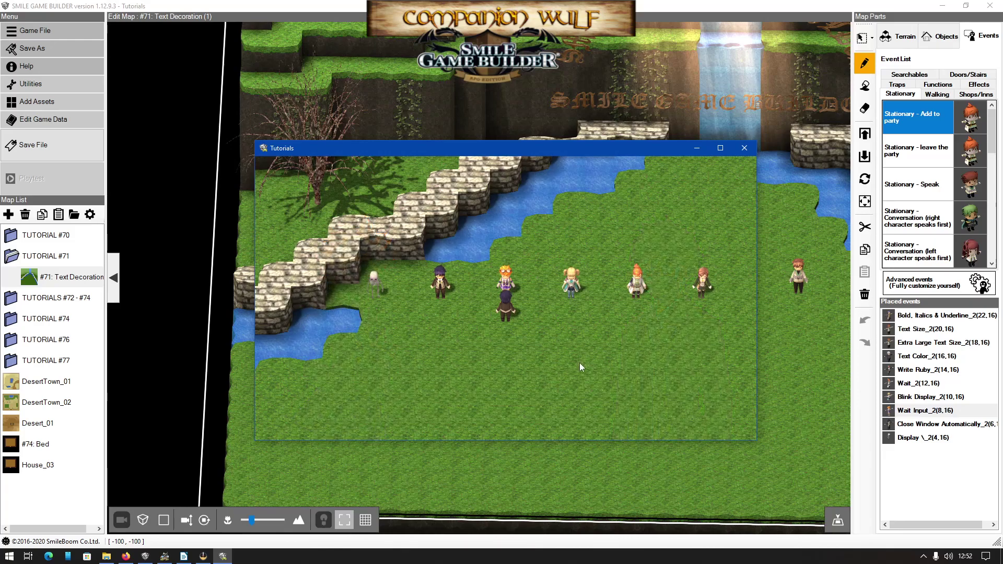
click(742, 149)
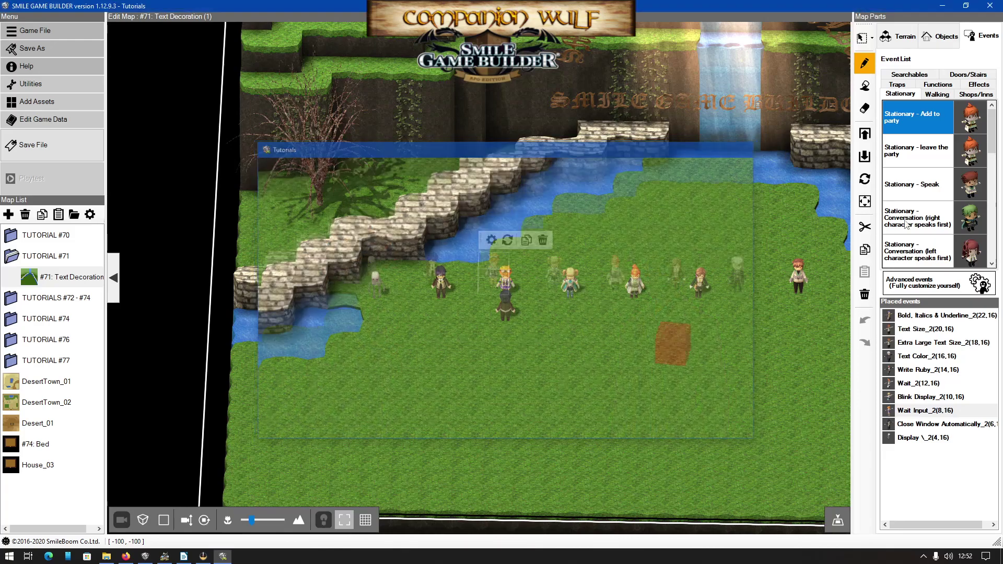
Open Close Window Automatically_2's message and highlight its trailing \^ auto-close code, leaving it unchanged
double_click(892, 425)
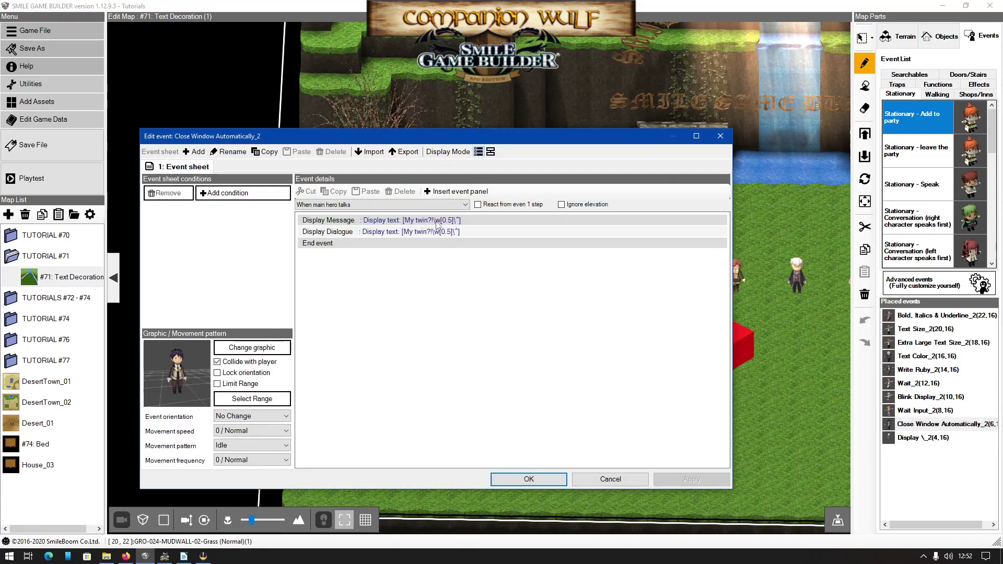
double_click(437, 224)
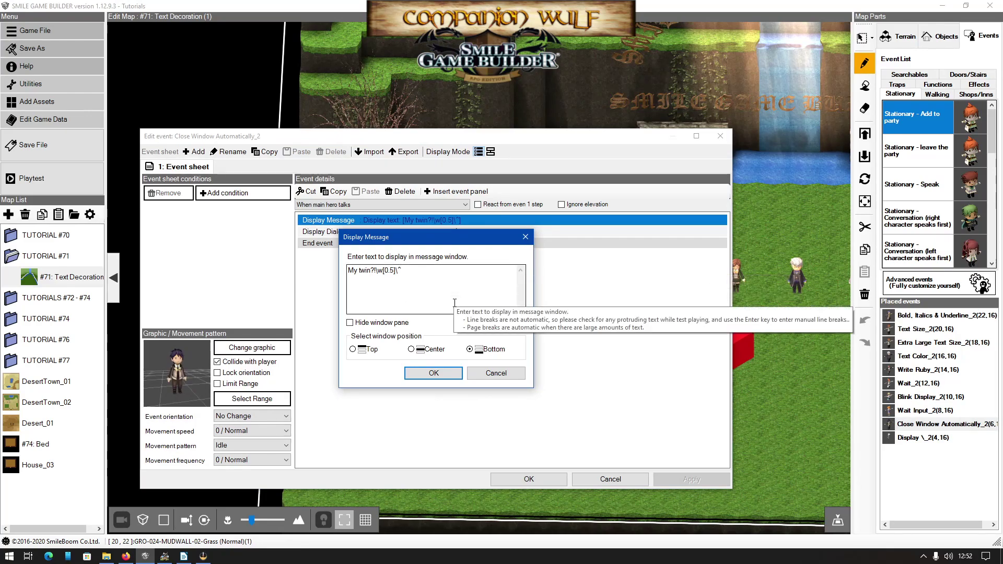
click(420, 290)
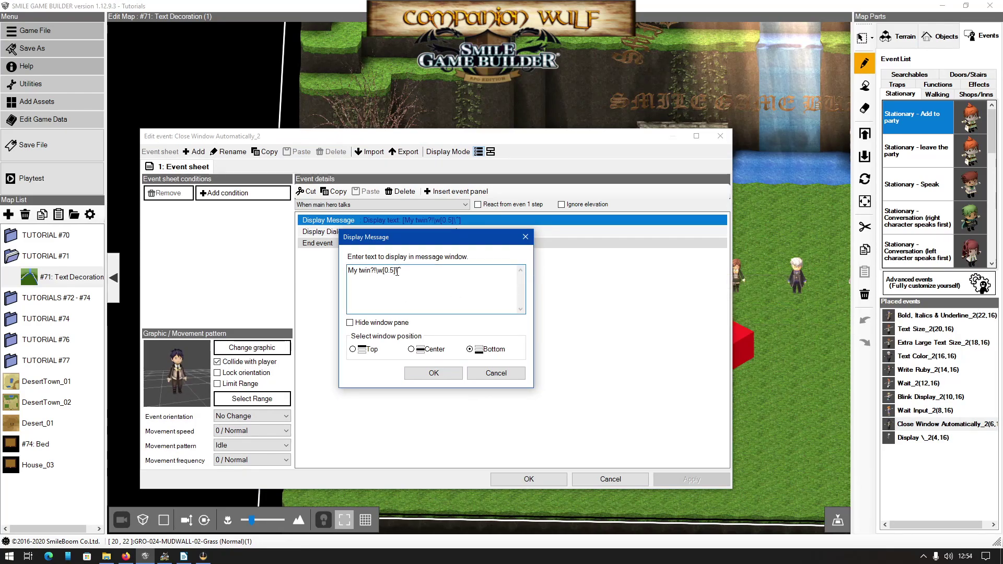
drag(395, 271, 431, 270)
click(438, 280)
click(501, 312)
click(434, 373)
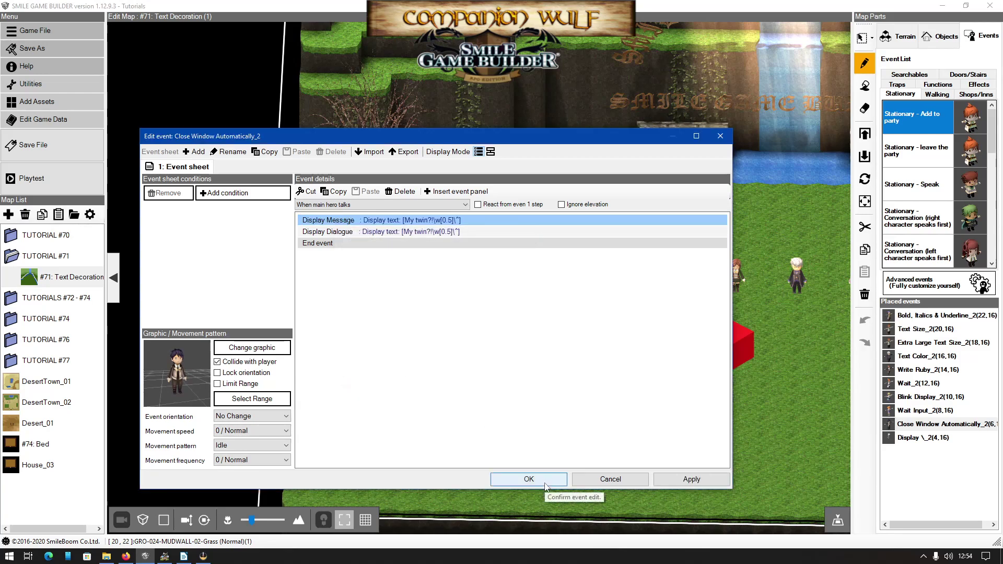
Reopen the message text and highlight the \w[0.5] half-second wait code
double_click(444, 219)
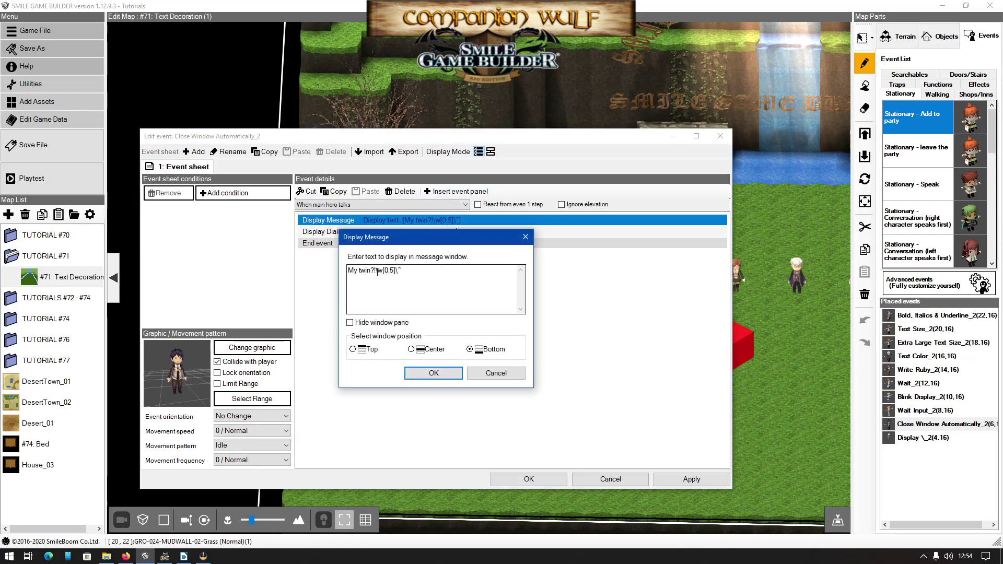
click(375, 272)
drag(384, 272, 391, 272)
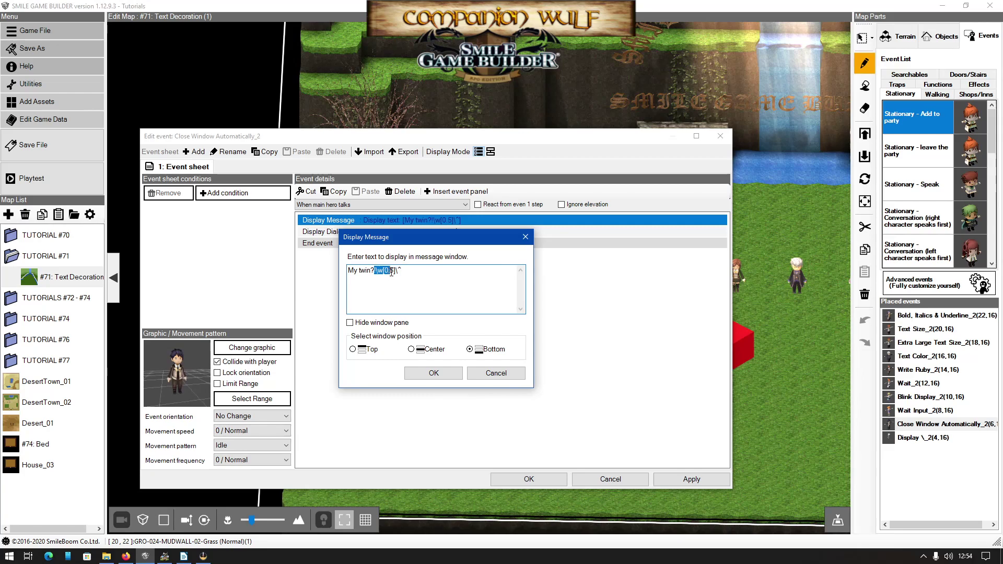
click(395, 272)
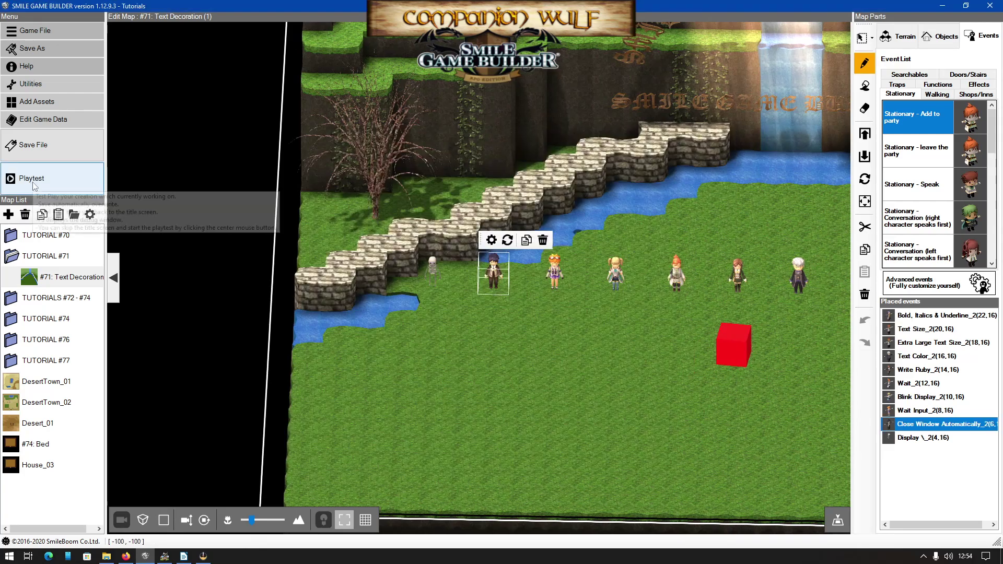
Playtest, walk to the twin character to trigger the auto-closing message, then close the test
click(32, 180)
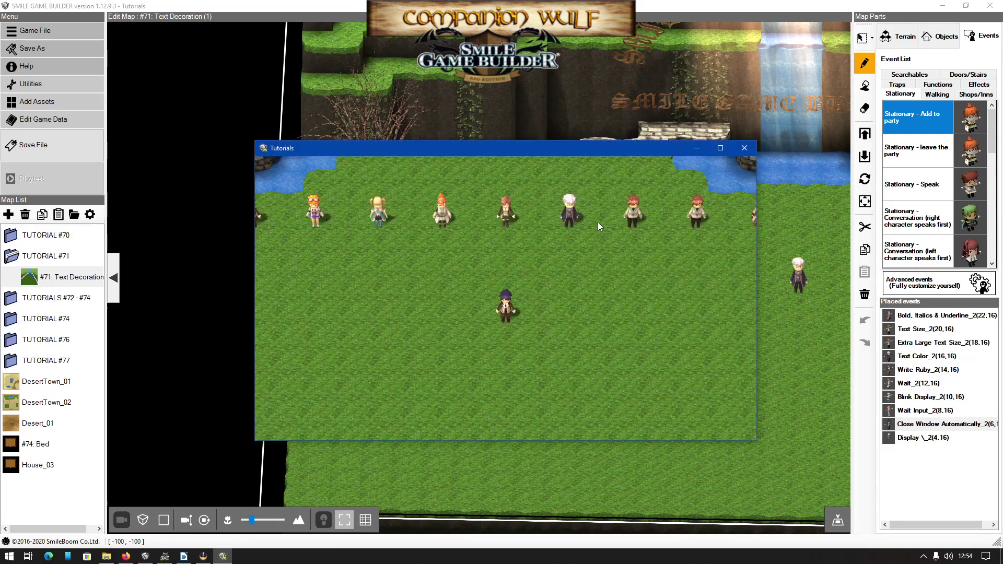
key(Left)
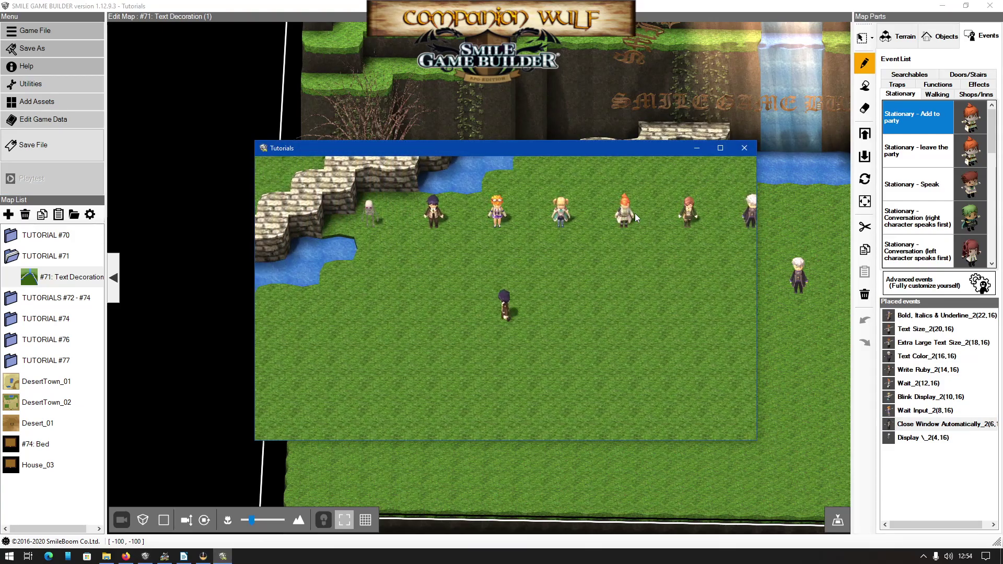
key(Up)
key(Return)
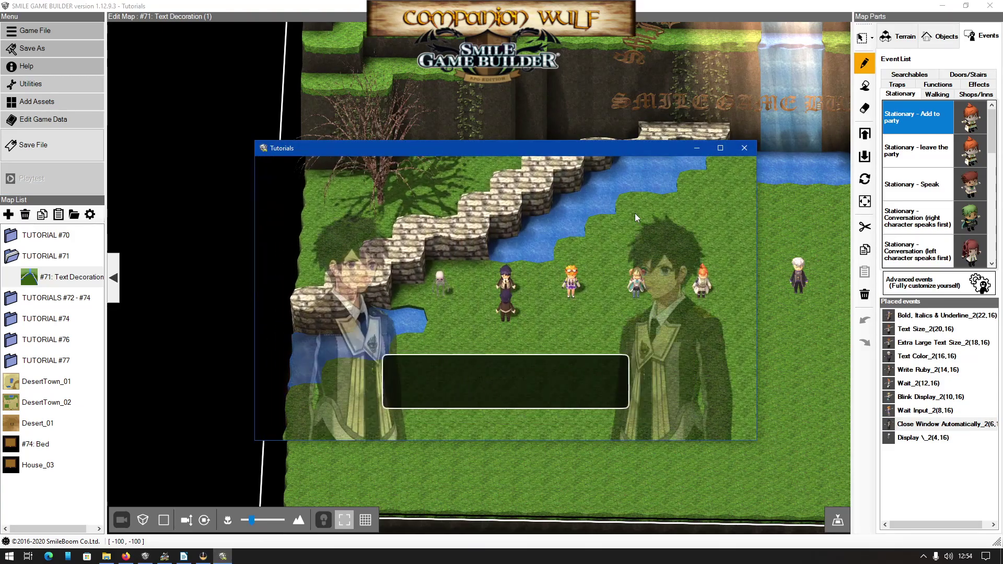
click(745, 148)
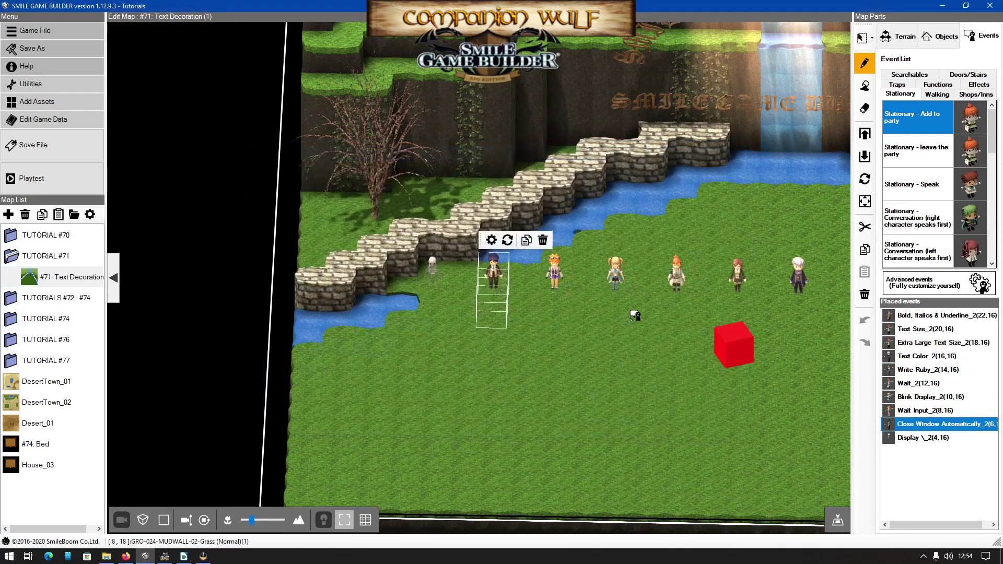
Open Close Window Automatically_2 and insert \w[0.8] before \^ in its message text
double_click(895, 411)
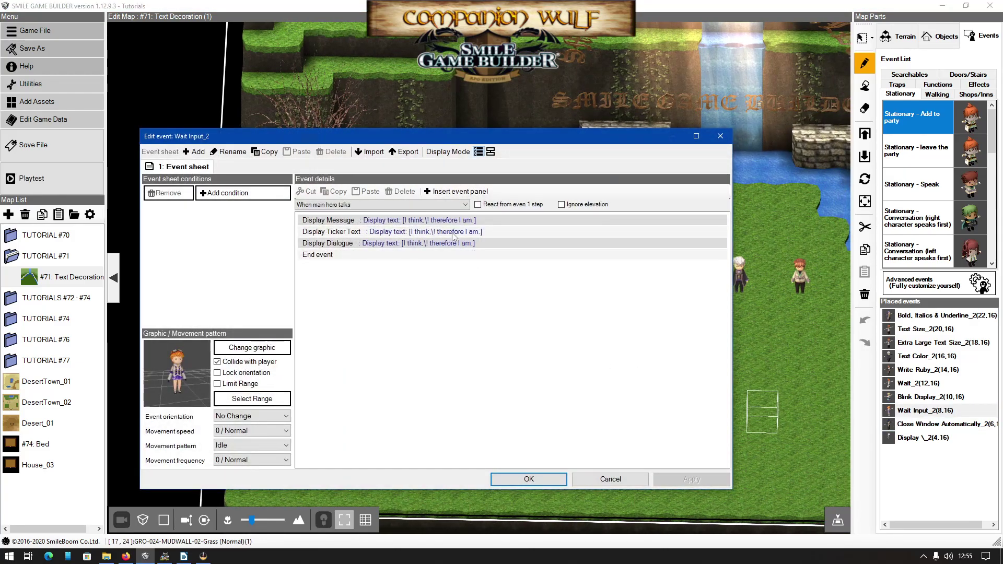
click(610, 479)
click(902, 425)
double_click(902, 425)
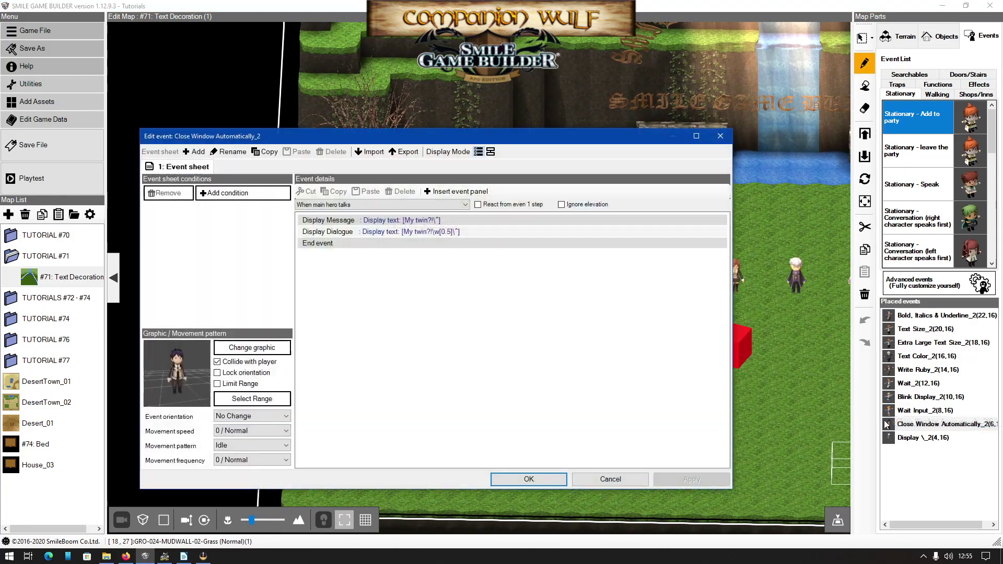
double_click(435, 218)
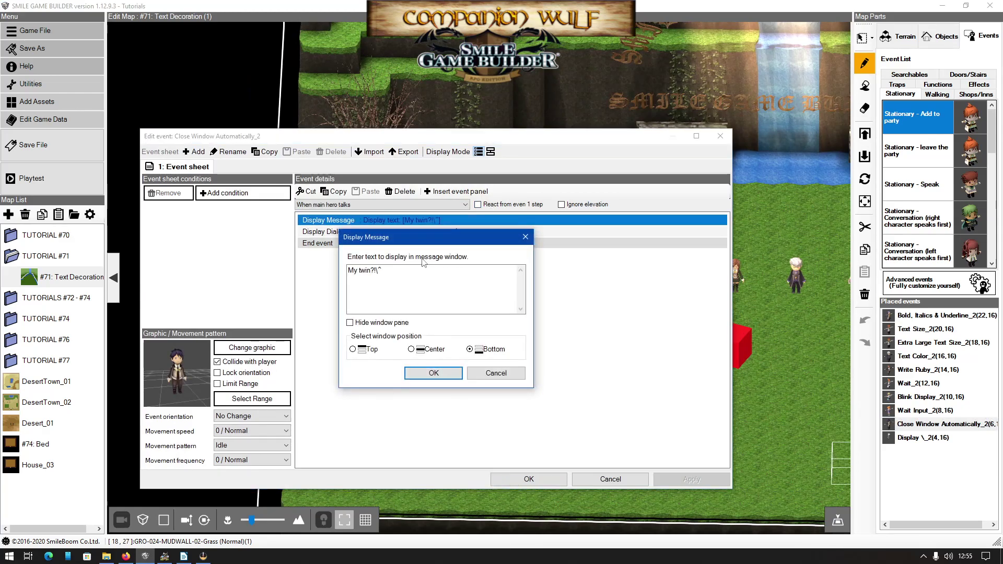
click(376, 270)
text(\w[0.5])
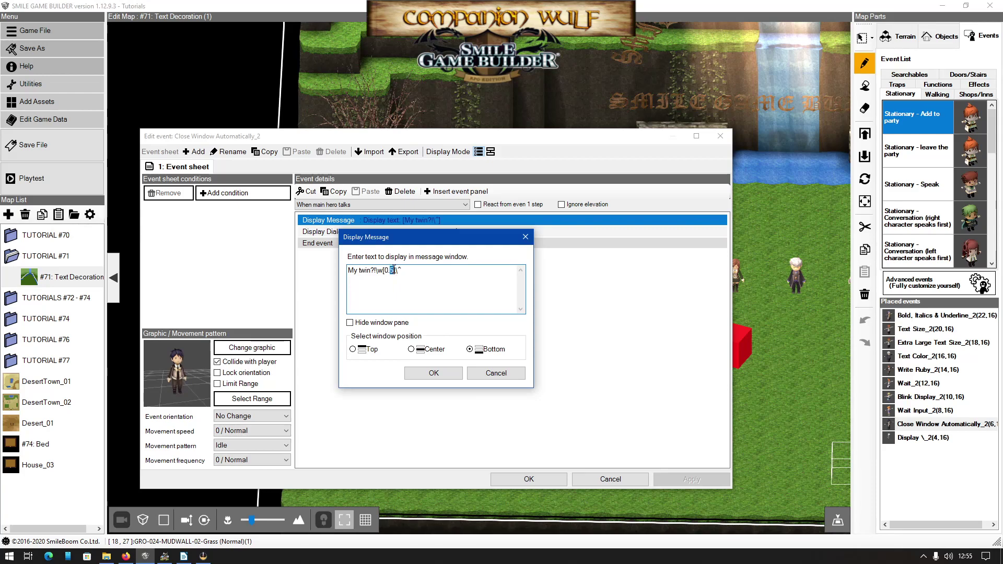
text(8)
click(446, 373)
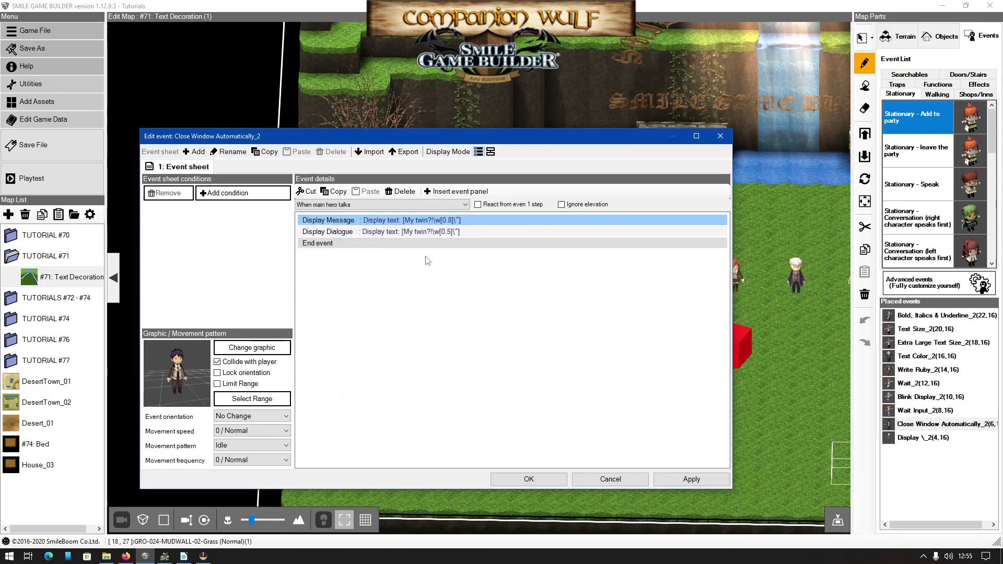
Change the dialogue's wait to \w[0.8], save the event, and start a playtest
double_click(431, 232)
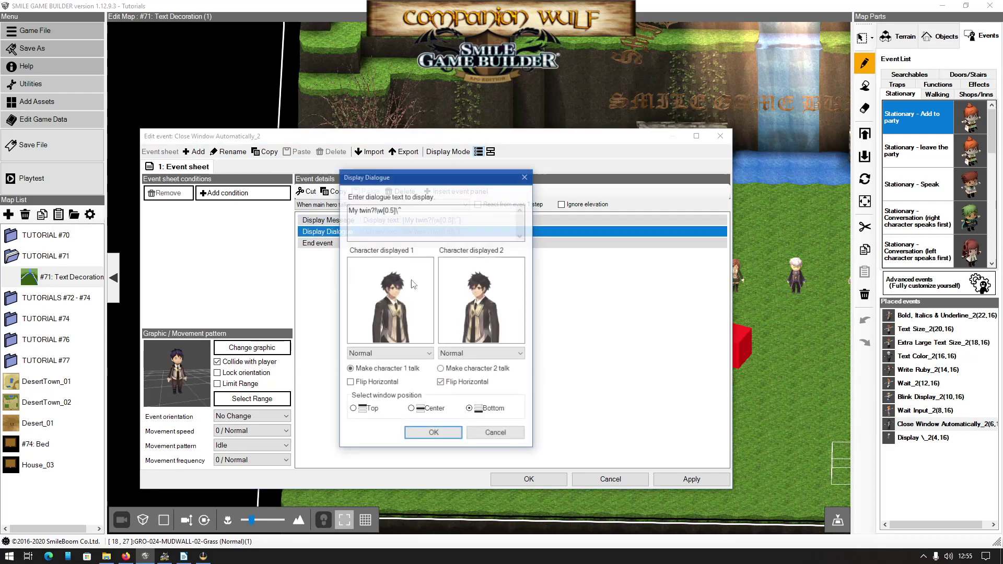
double_click(392, 210)
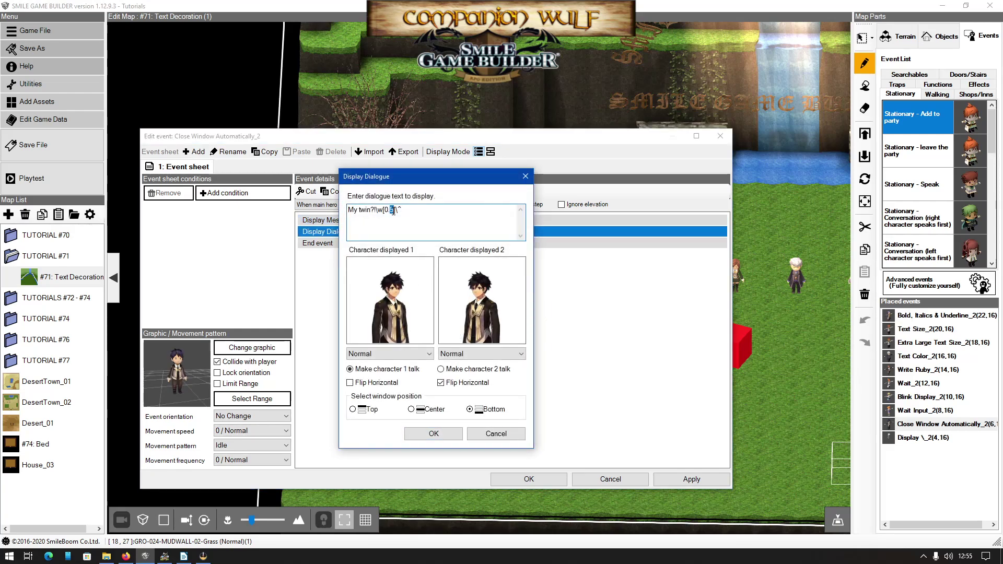
text(8)
click(434, 435)
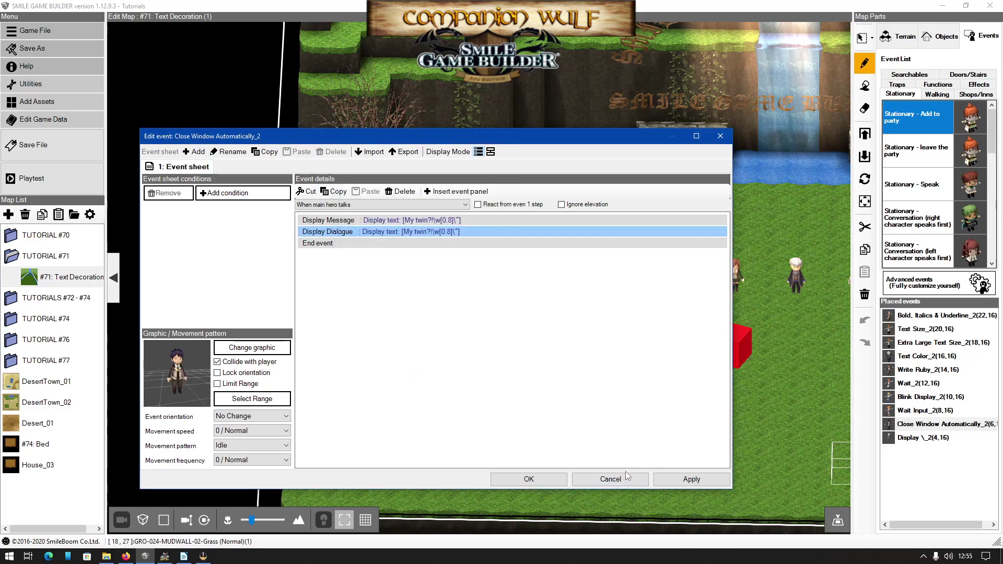
click(554, 484)
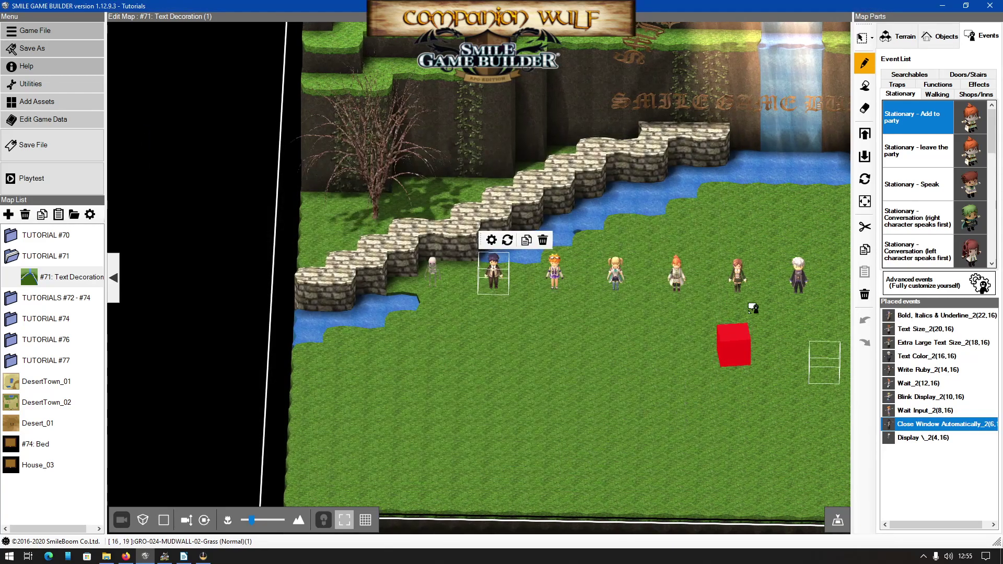
click(37, 182)
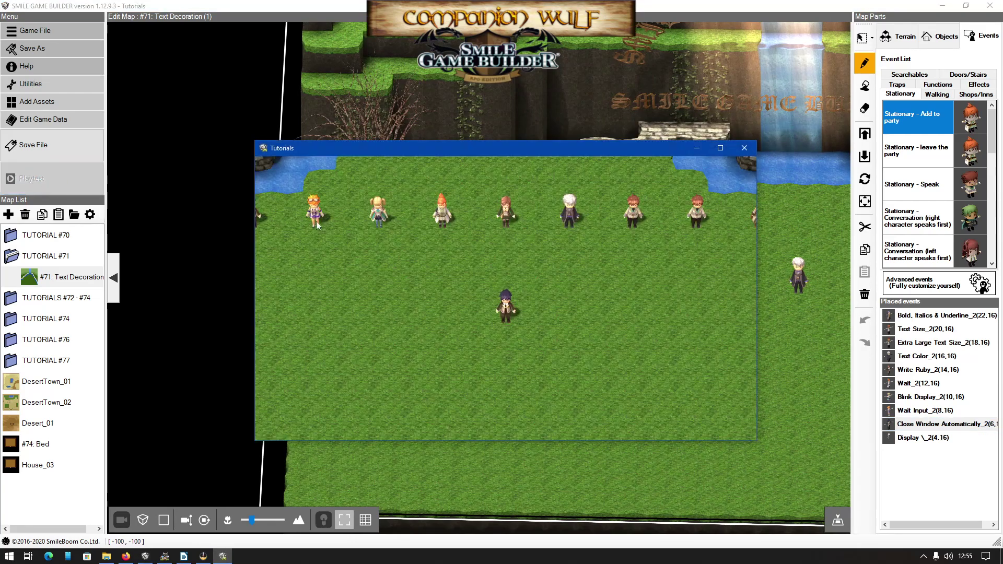
key(Left)
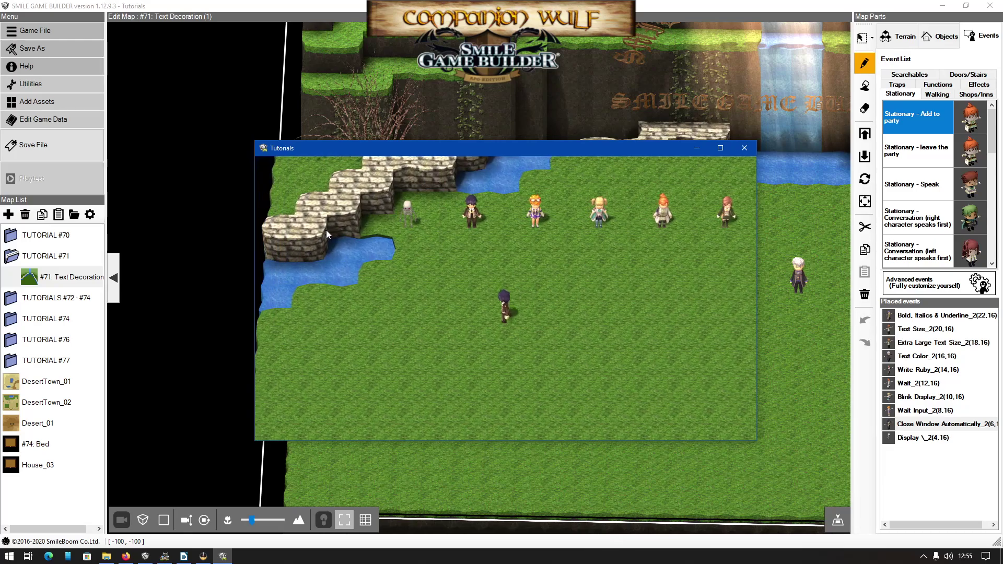
key(Up)
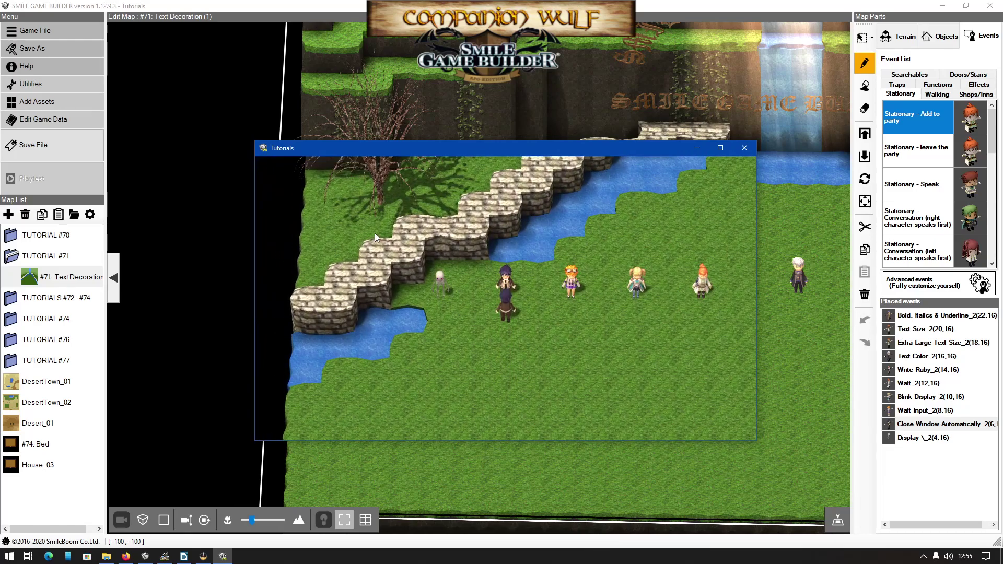
key(Return)
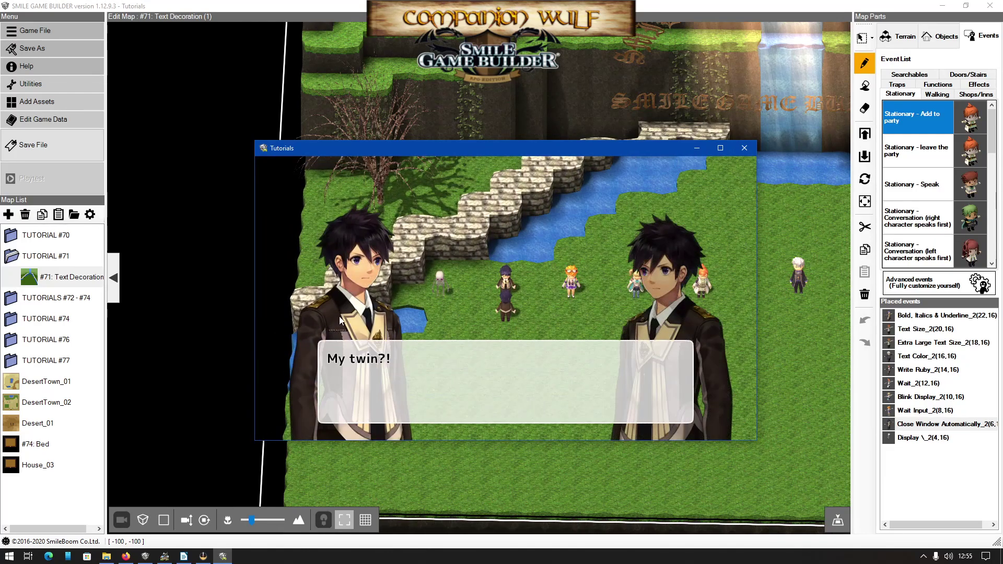
key(Return)
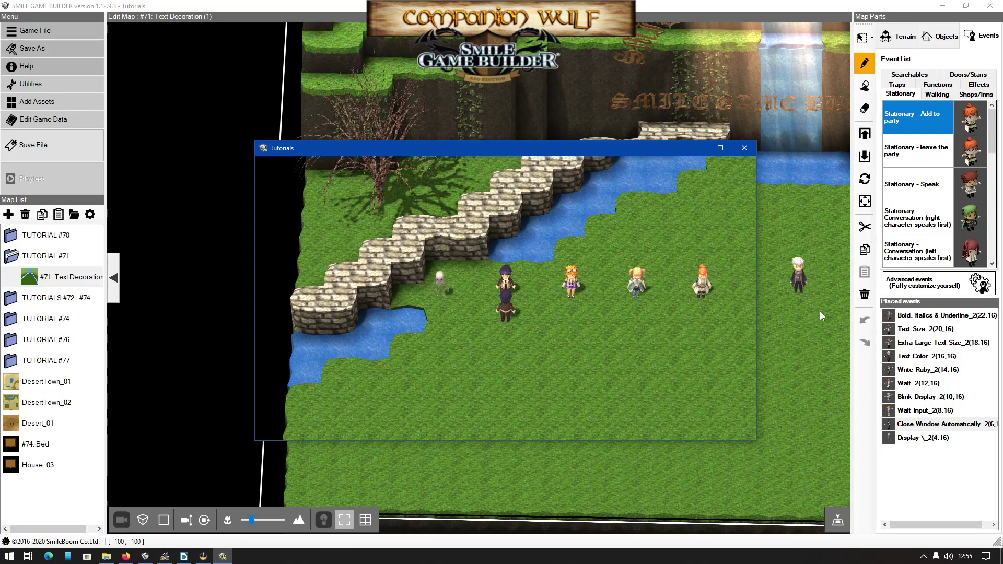
click(744, 148)
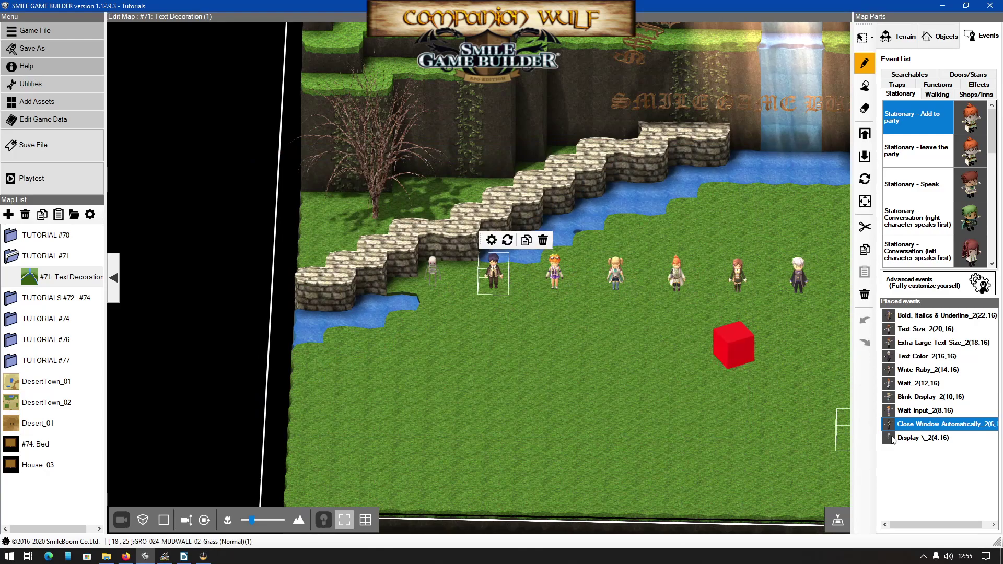
double_click(909, 438)
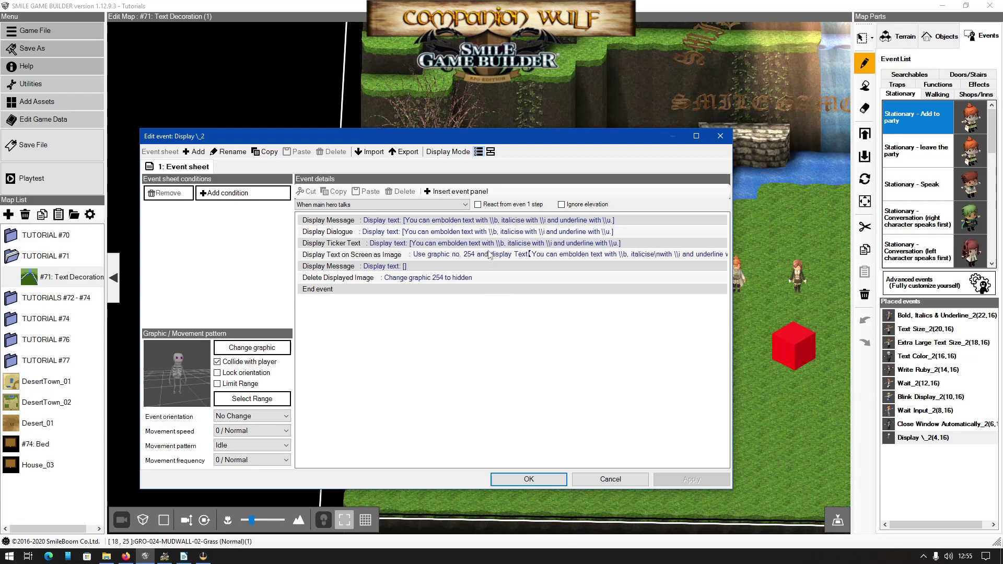
double_click(461, 225)
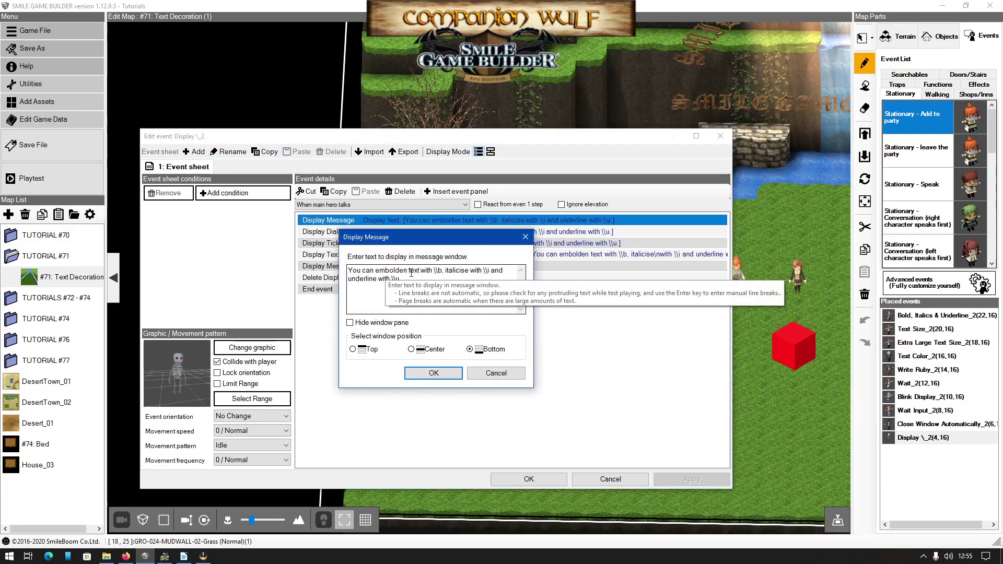
click(443, 274)
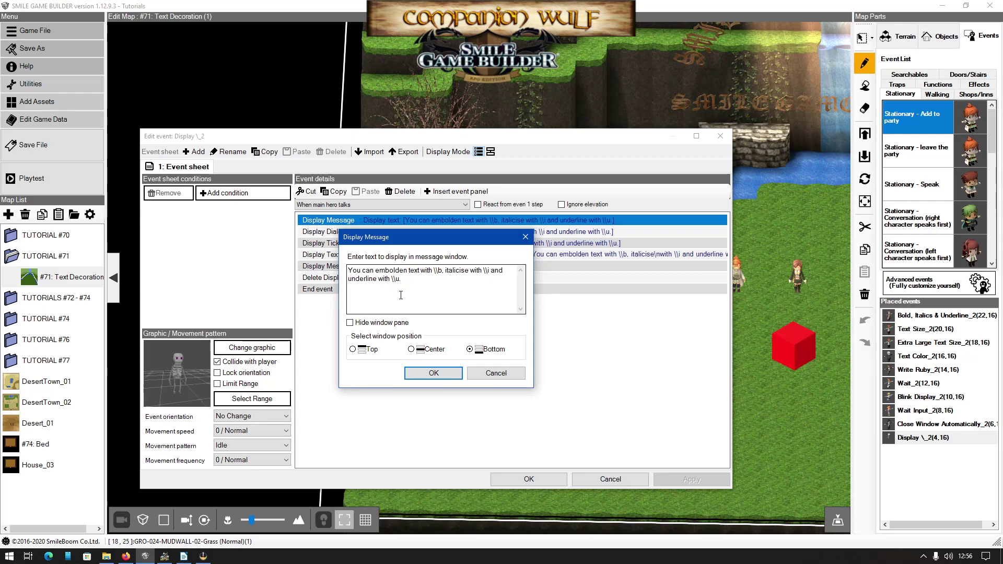
click(495, 373)
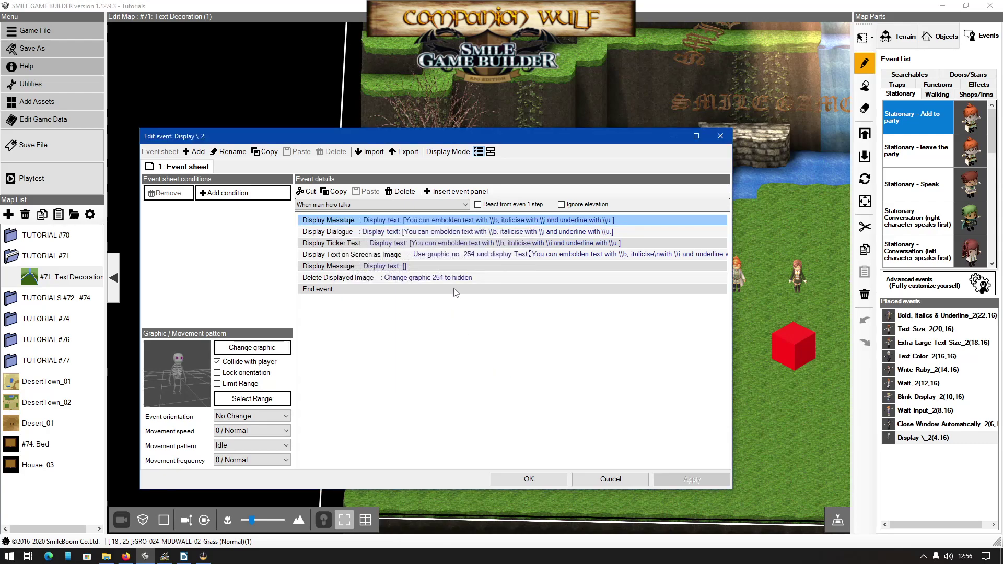
Close the event editor, playtest, and walk up to talk to the skeleton NPC
click(529, 479)
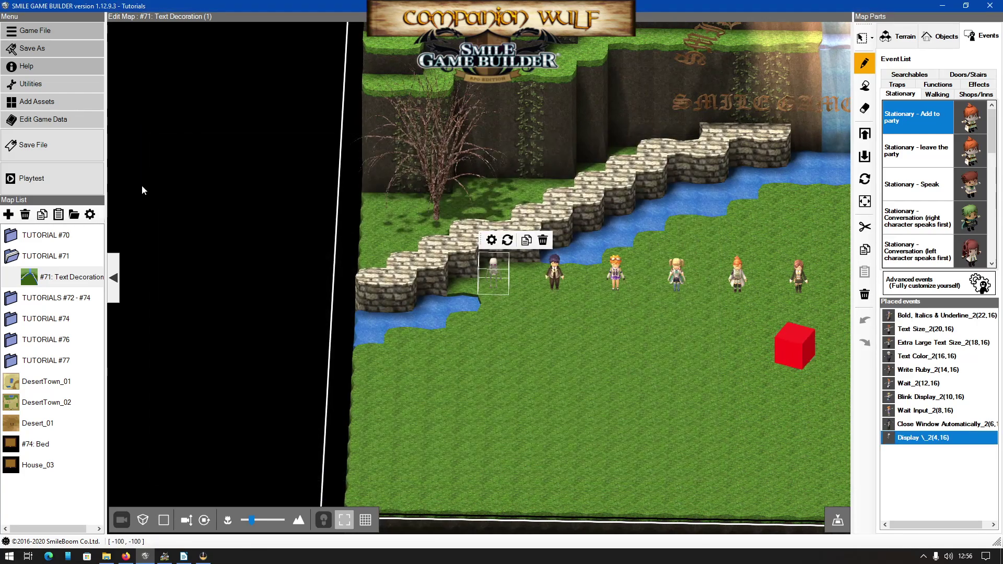
click(99, 183)
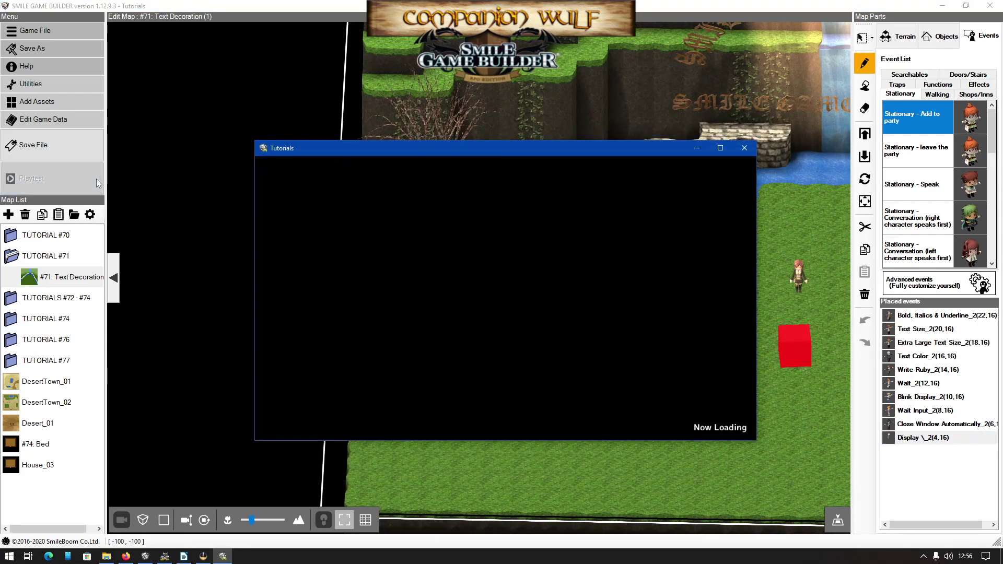
key(Left)
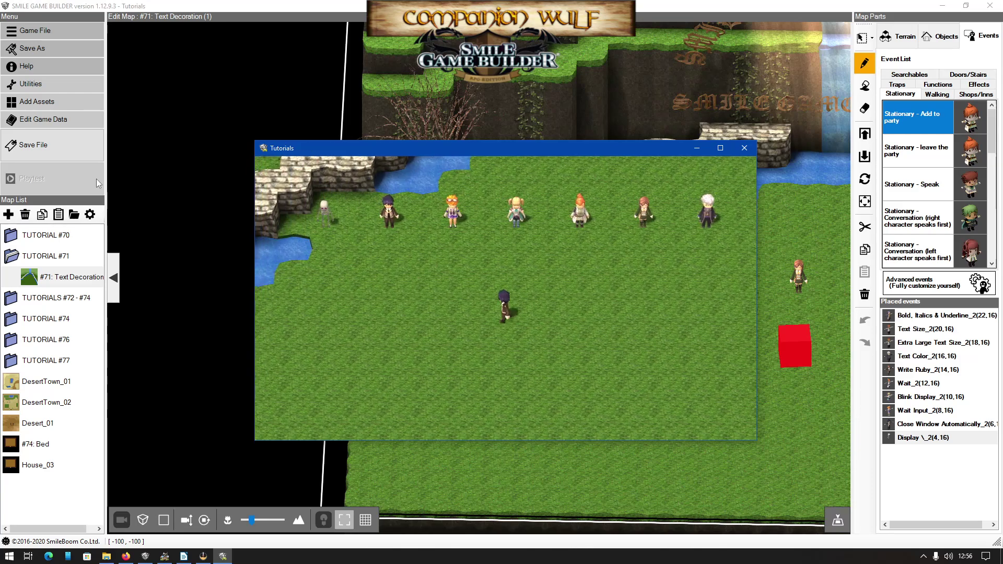
key(Left)
key(Up)
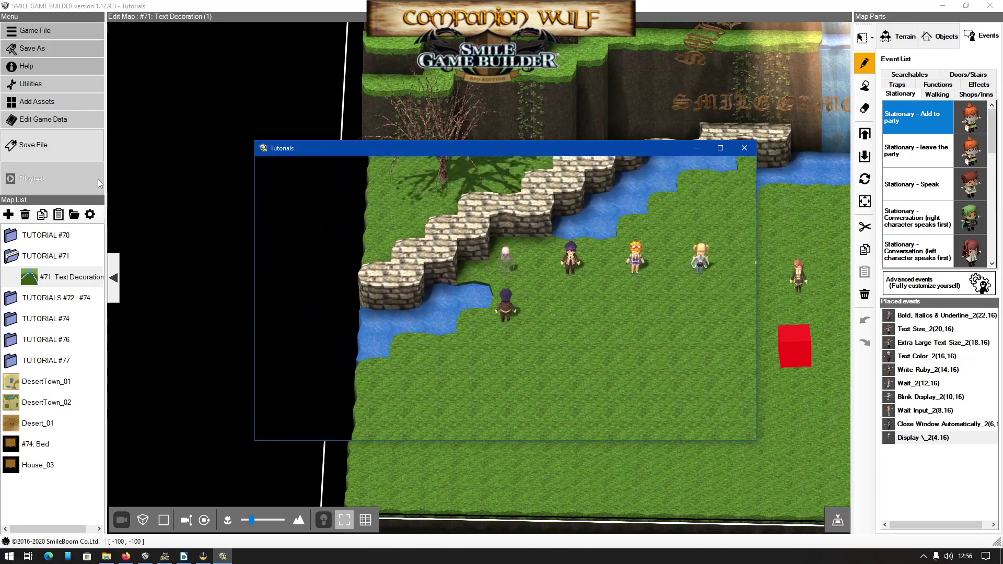
key(Return)
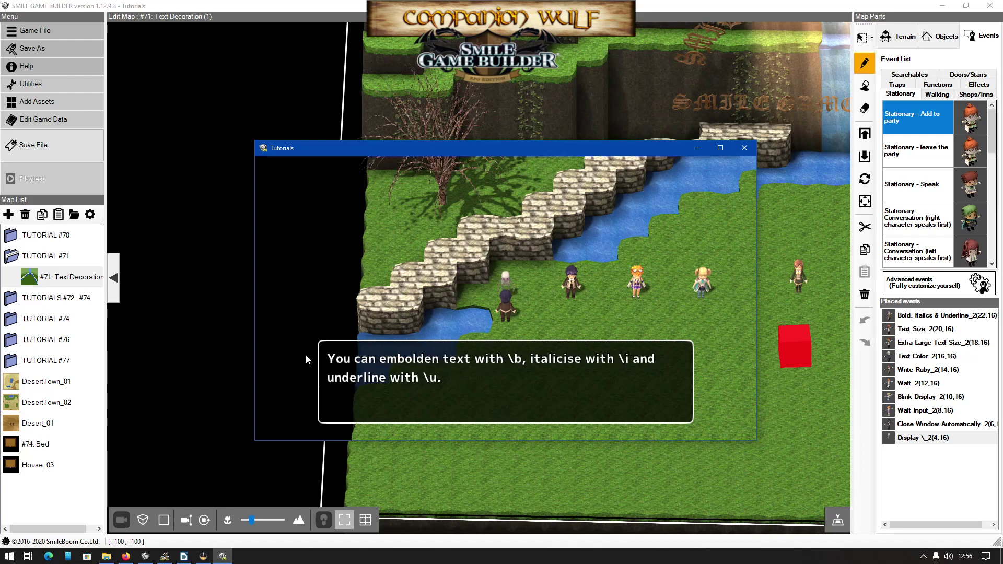
Advance through the dialogue and ticker versions to the windowless message showing \b, \i, \u
key(Return)
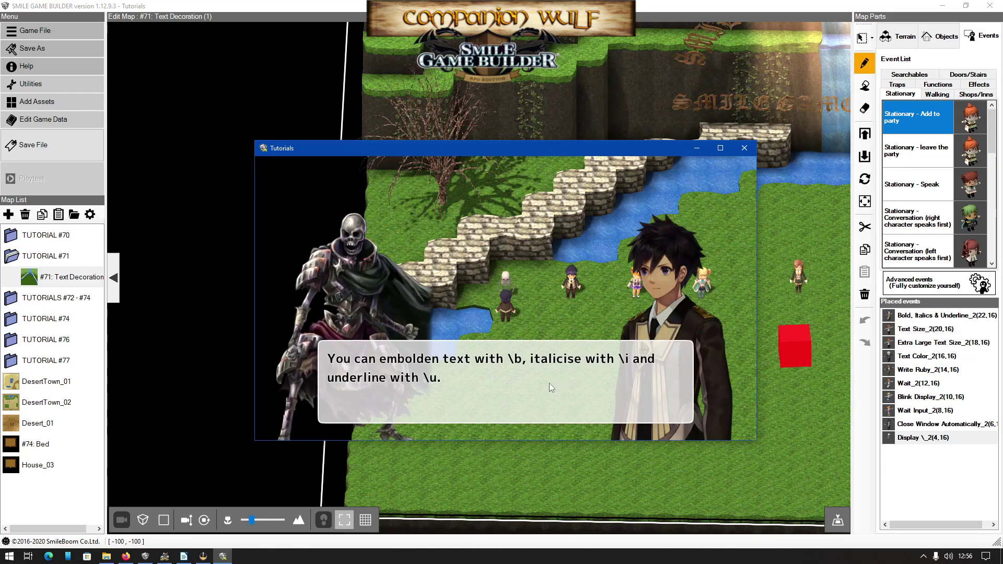
key(Return)
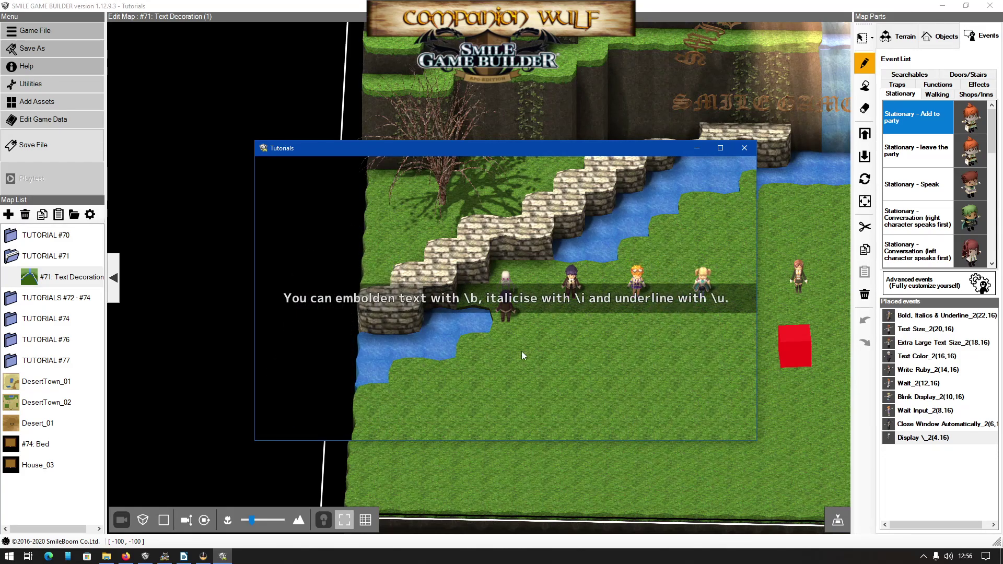
key(Return)
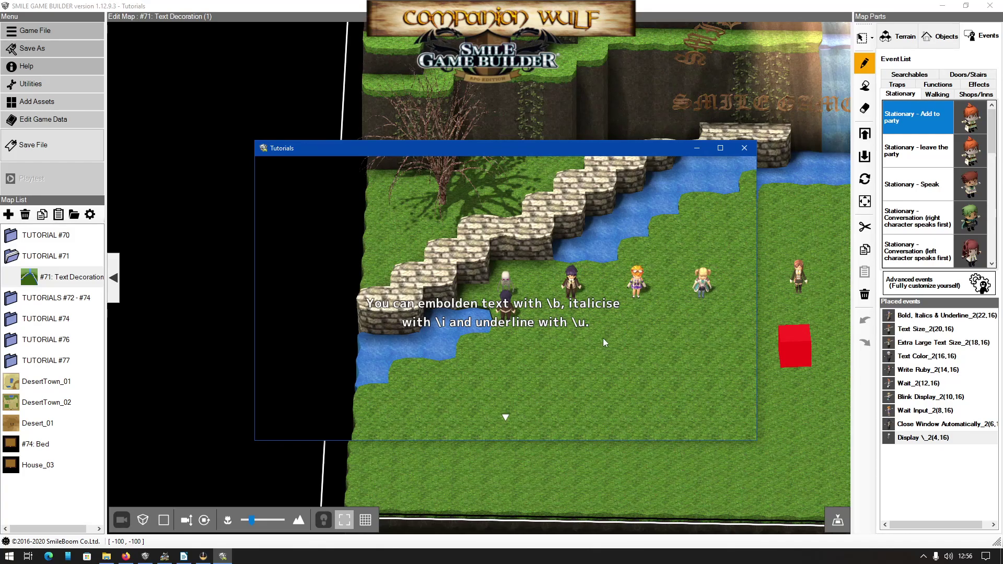